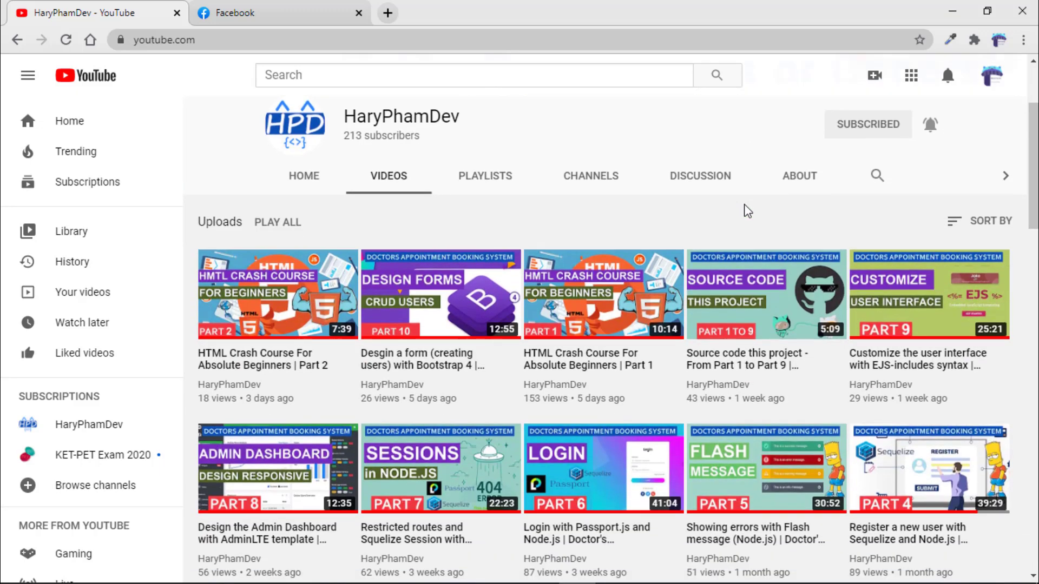
Scroll the channel's Videos tab down to the chatbot tutorials, then switch to the Facebook feed.
scroll(748, 211, down, 4)
scroll(747, 214, down, 3)
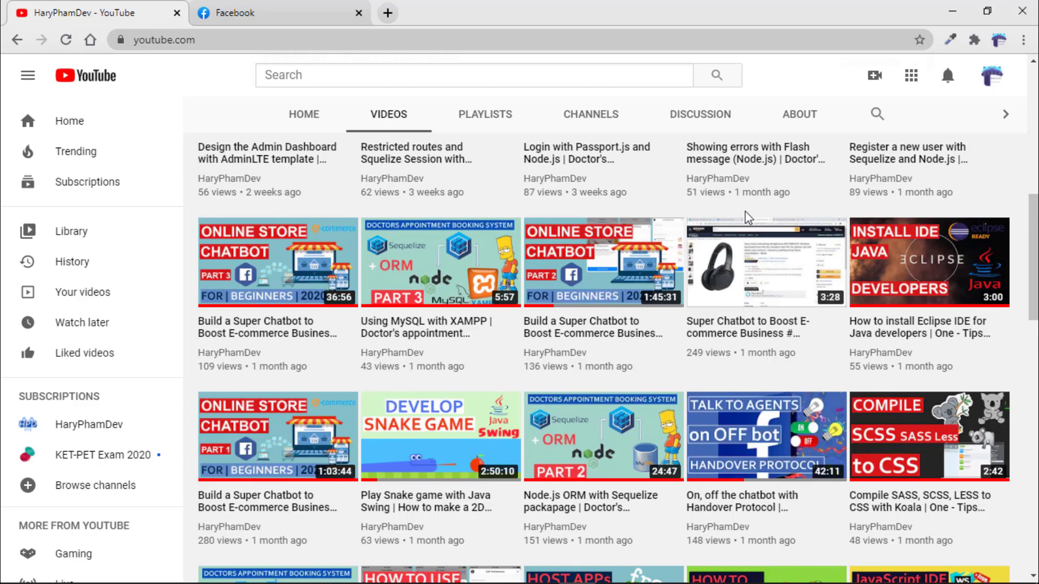
scroll(742, 216, down, 4)
scroll(742, 217, down, 4)
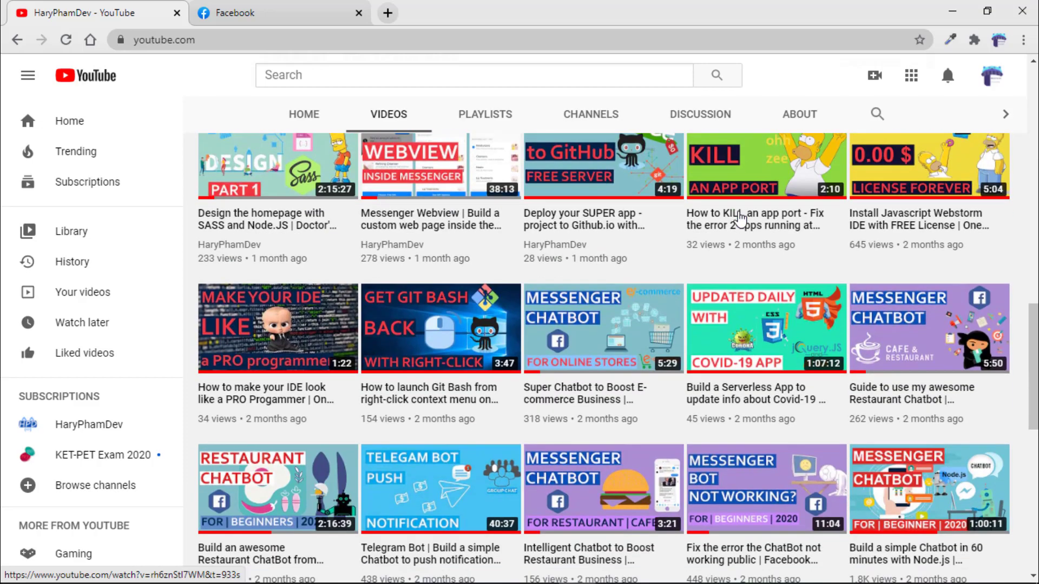
scroll(740, 216, down, 4)
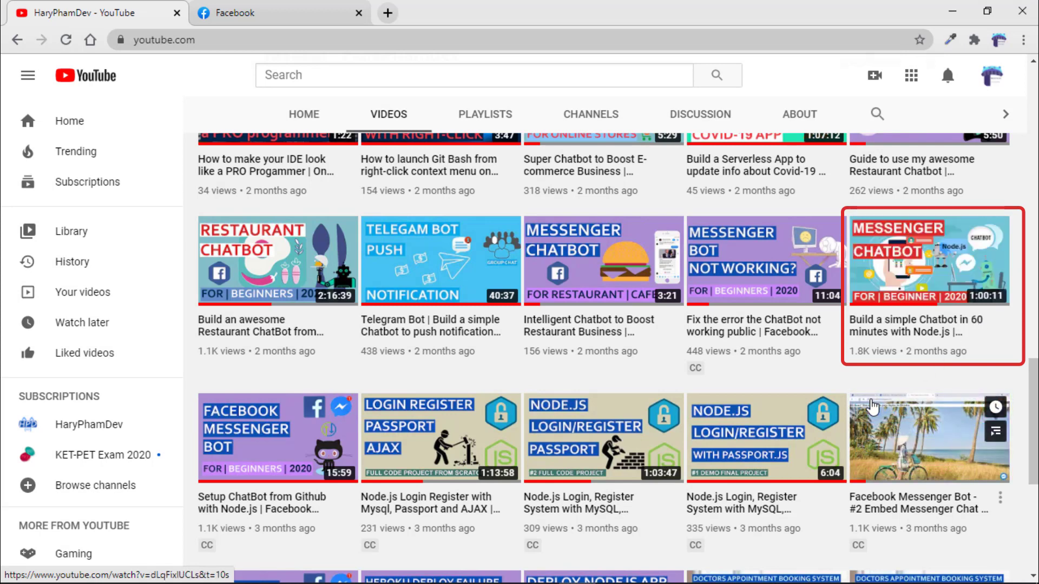
scroll(650, 303, down, 1)
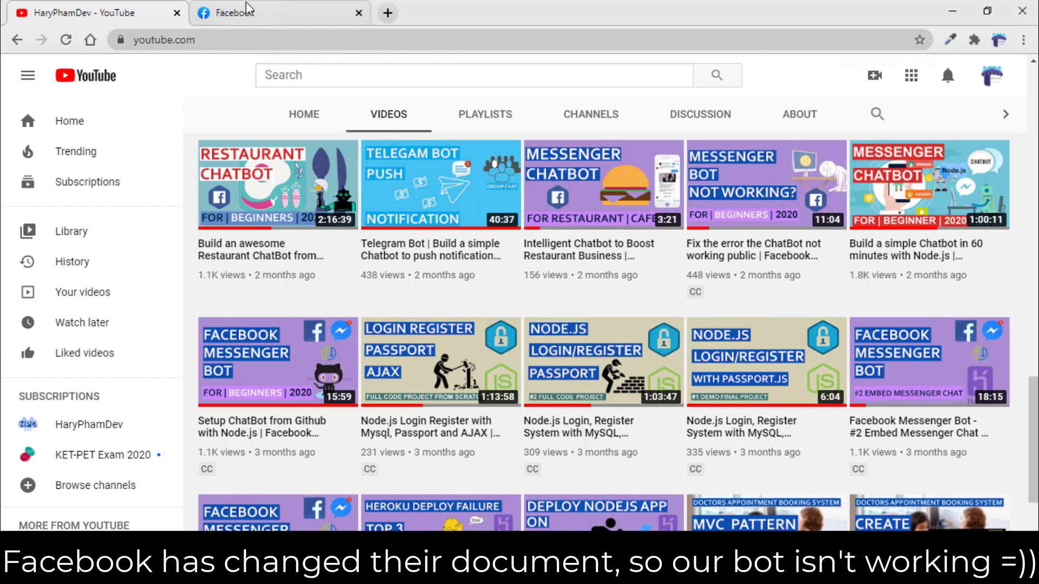
click(305, 10)
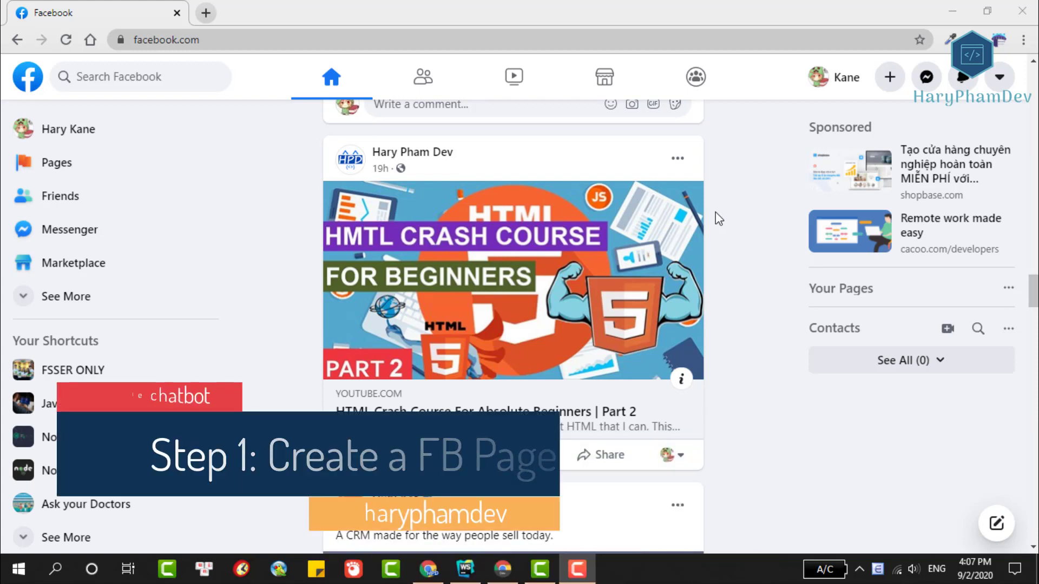
Start creating a new Facebook Page from the Pages section.
click(66, 165)
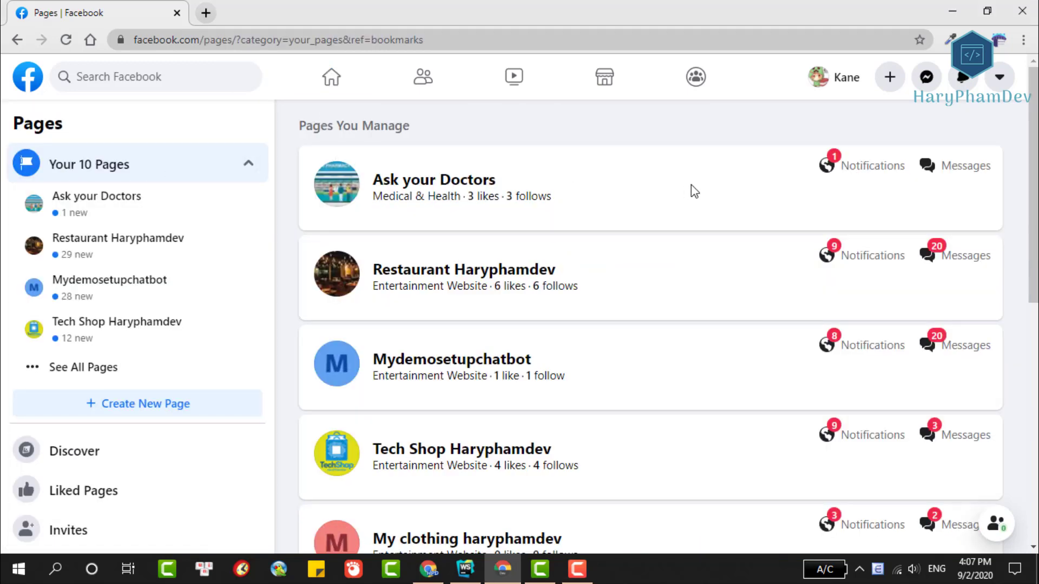
scroll(691, 184, down, 8)
scroll(691, 183, up, 8)
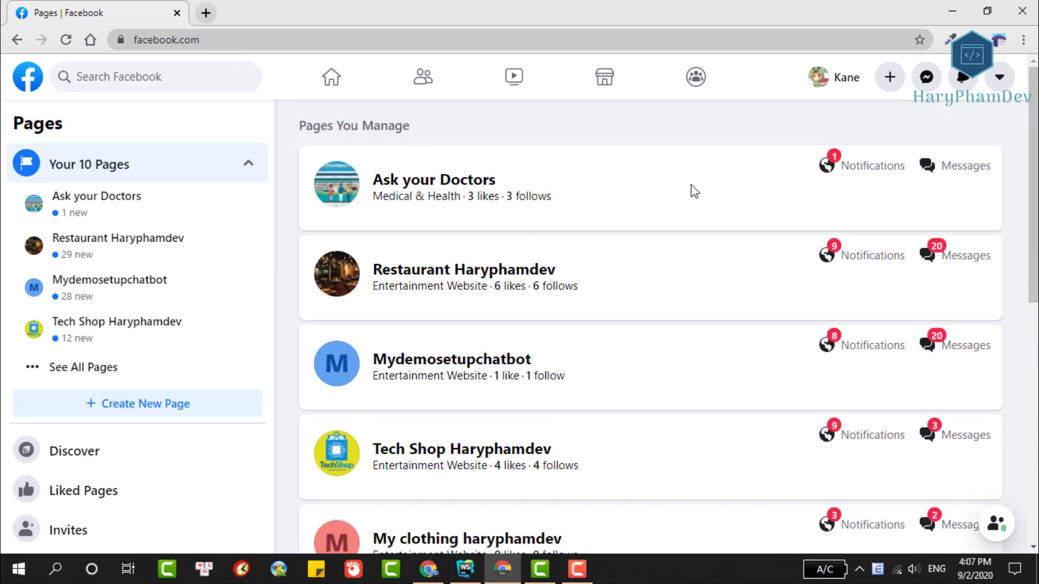
click(893, 78)
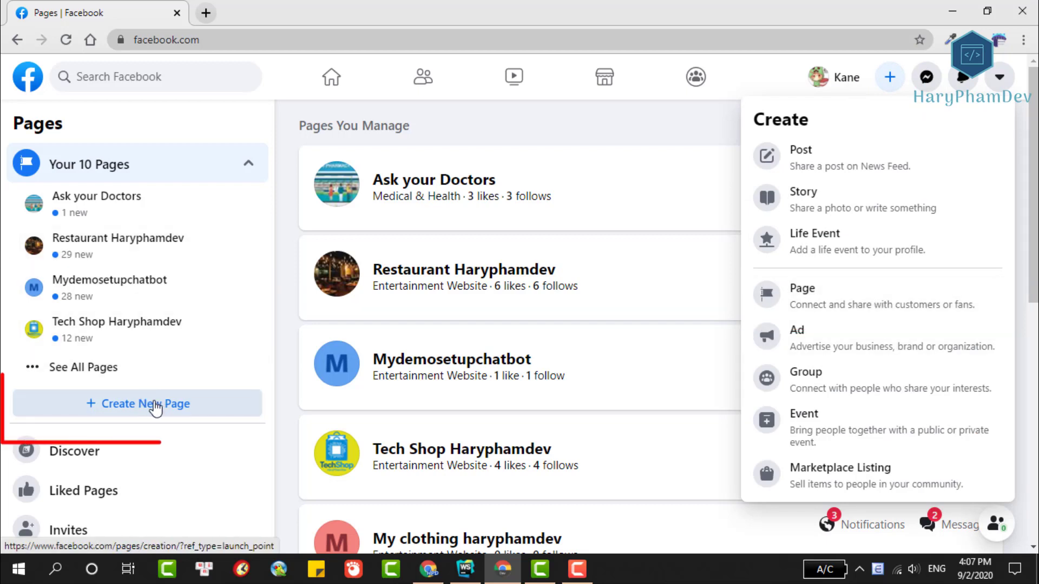
click(119, 414)
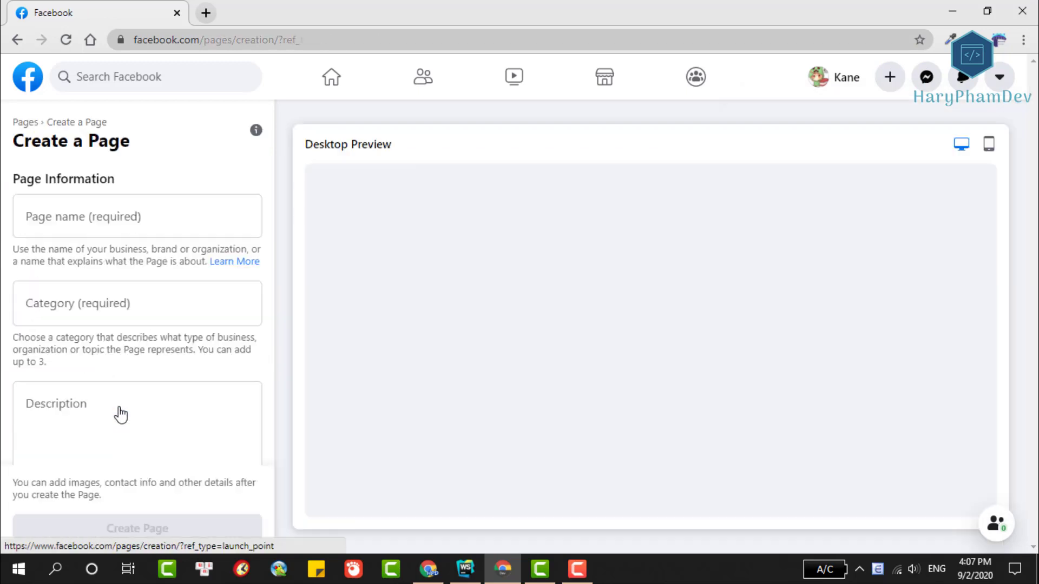
Enter page name 'Demo setup simple bot haryphamdev', category Entertainment Website, description 'just a demo'.
click(59, 217)
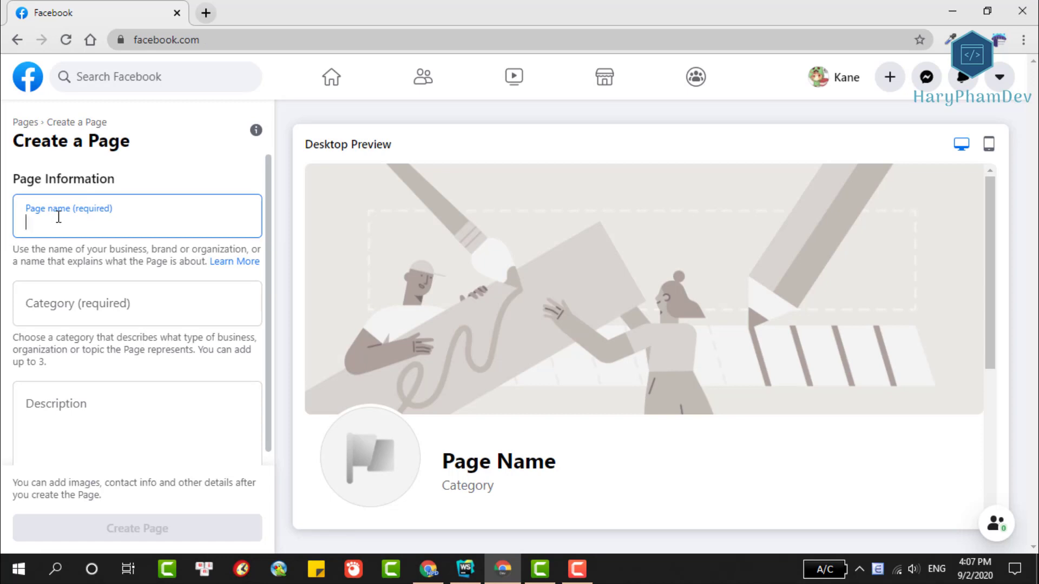
text(Demo setup simple bot haryphamdev)
click(60, 304)
text(e)
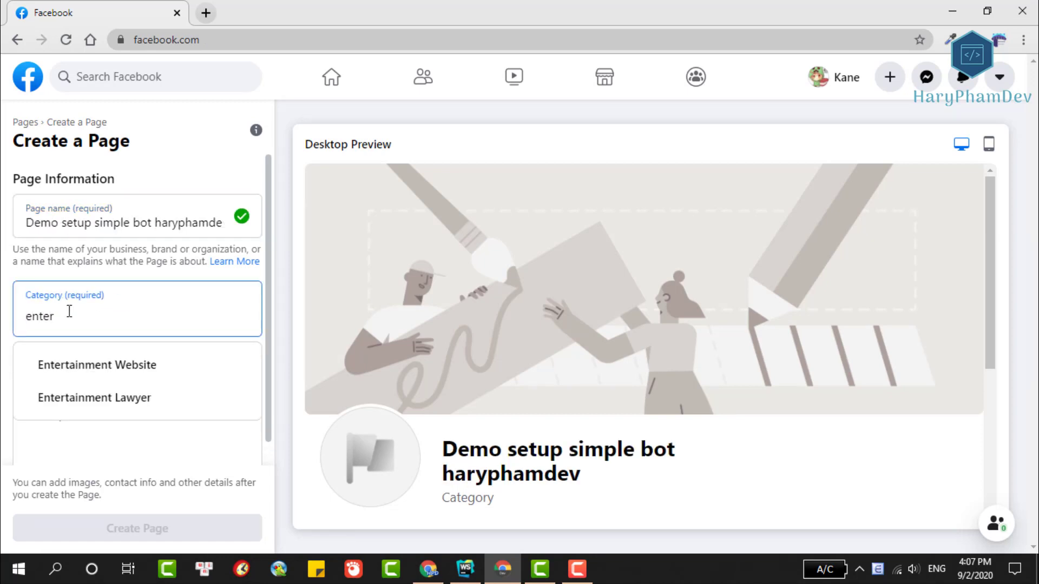
click(82, 365)
scroll(60, 391, down, 1)
click(60, 392)
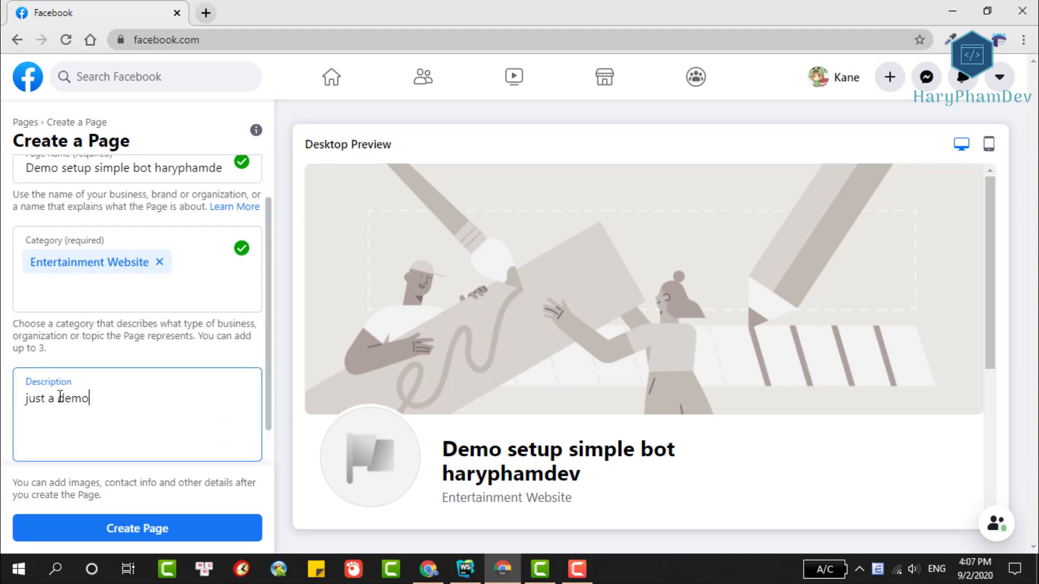
scroll(216, 434, down, 1)
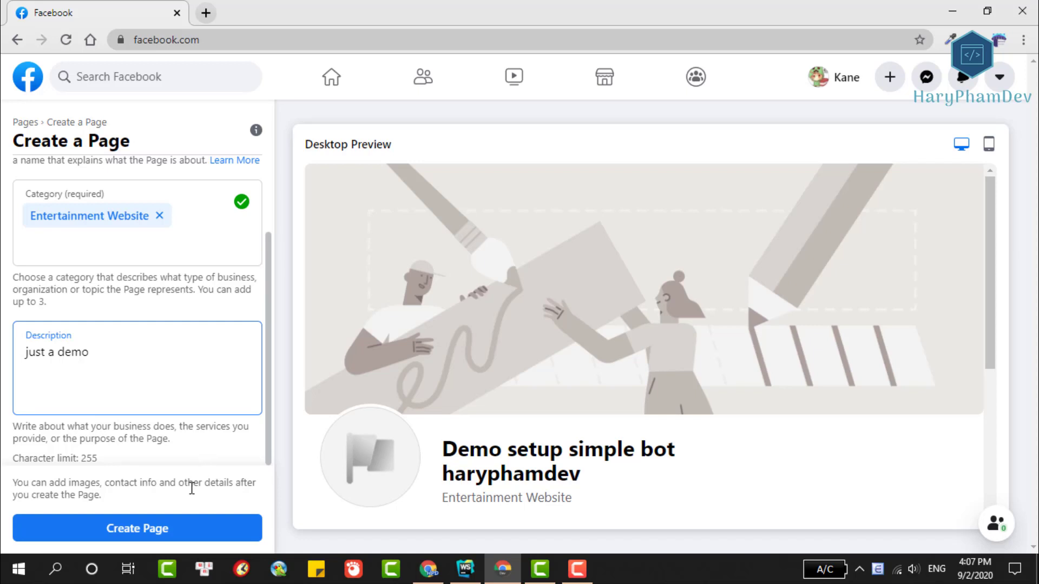
Create the page and set the errorReact screenshot as its profile picture.
click(170, 532)
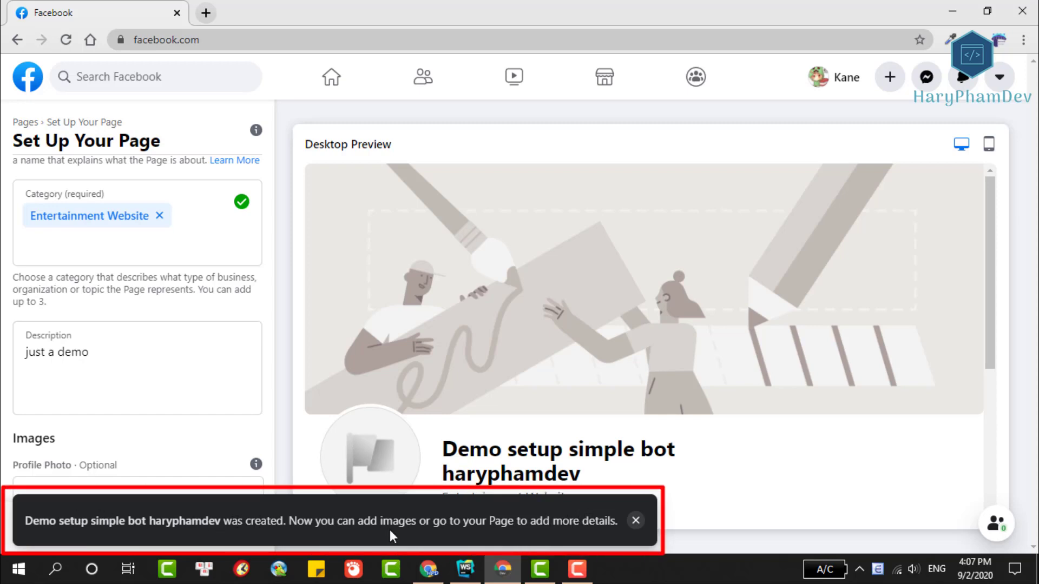
click(634, 521)
scroll(119, 350, down, 4)
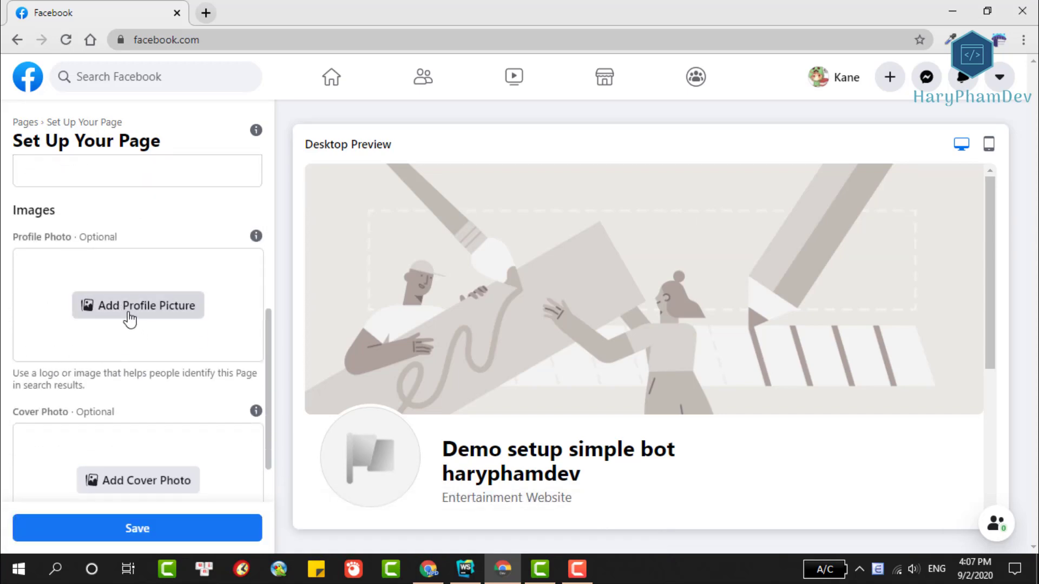
click(130, 319)
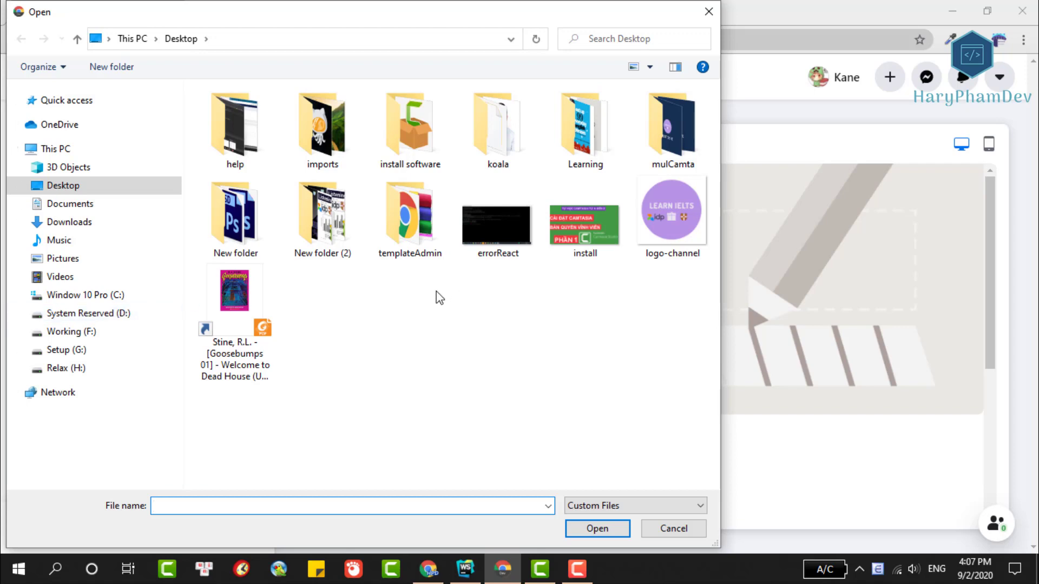
click(489, 239)
click(611, 527)
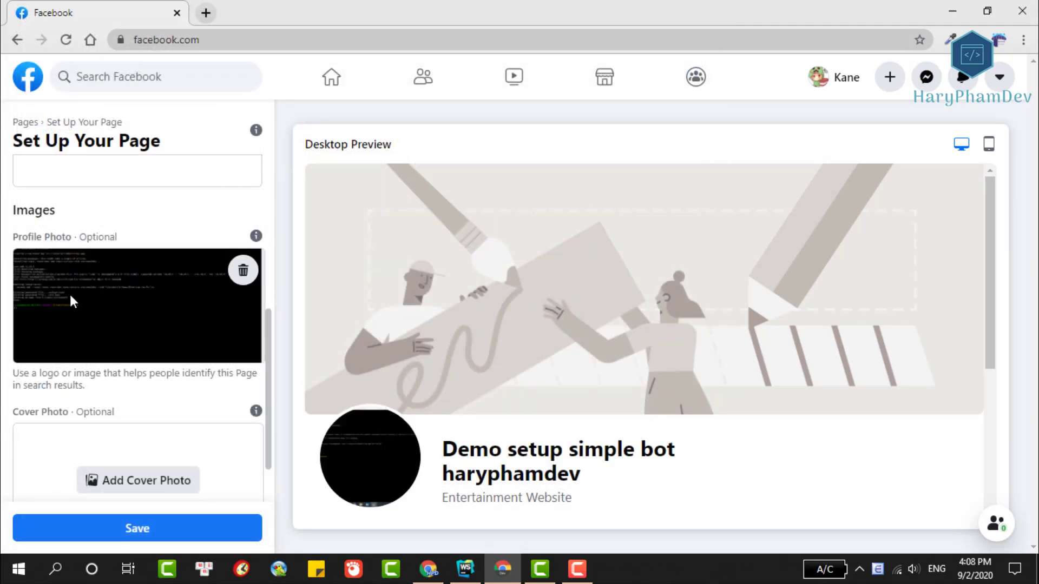
Set the errorReact screenshot as the page's cover photo.
scroll(65, 382, down, 2)
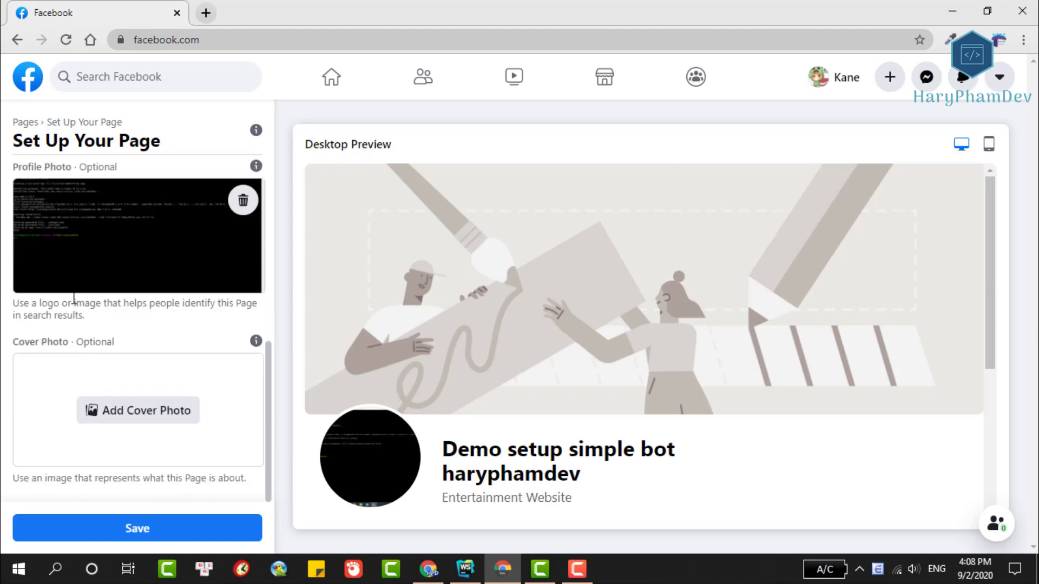
drag(14, 304, 102, 327)
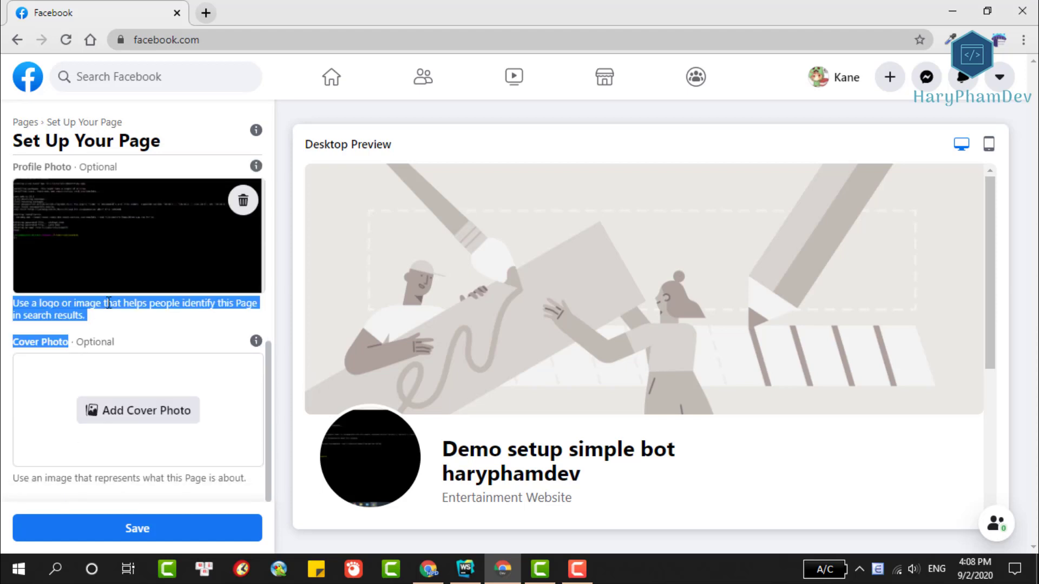
click(152, 416)
click(499, 223)
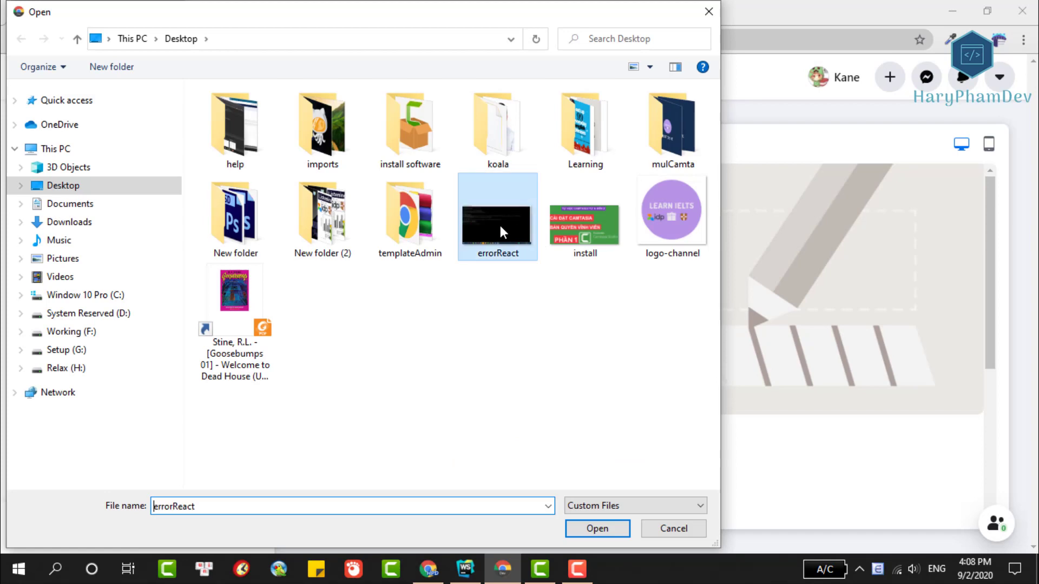
click(577, 530)
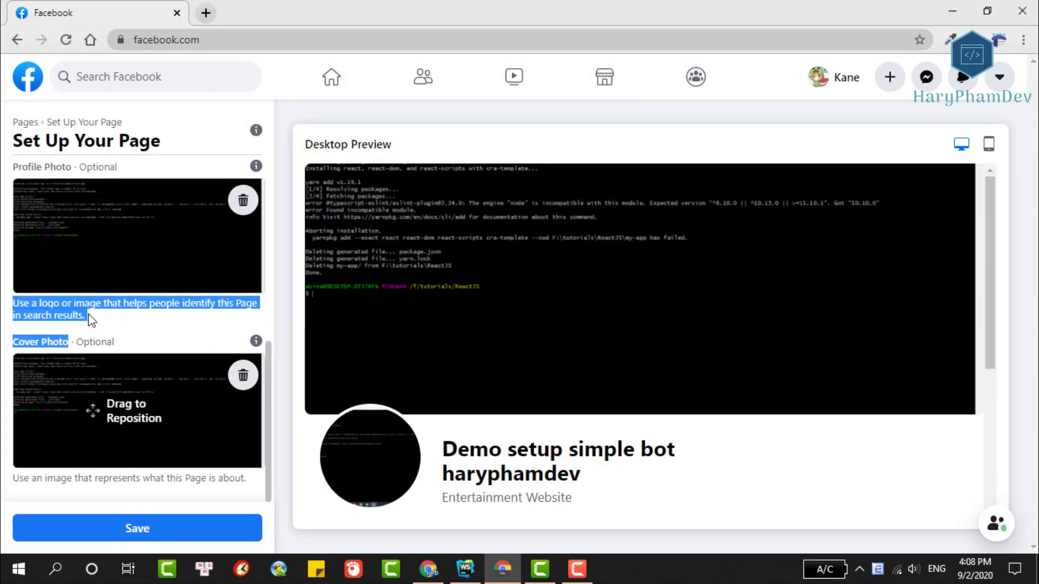
Save the page setup and add a Send Message action button to the page.
click(124, 527)
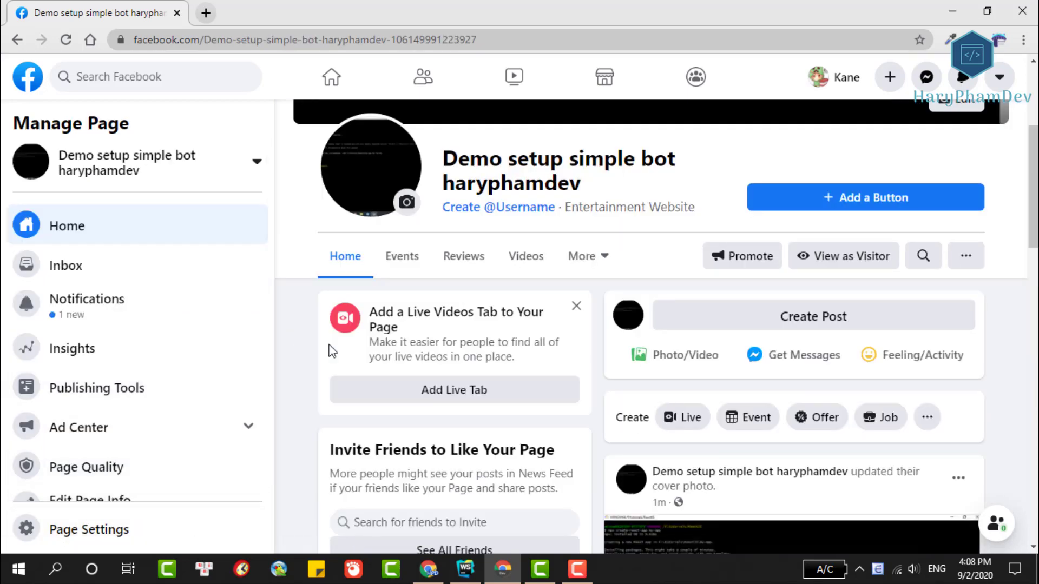
scroll(441, 359, up, 2)
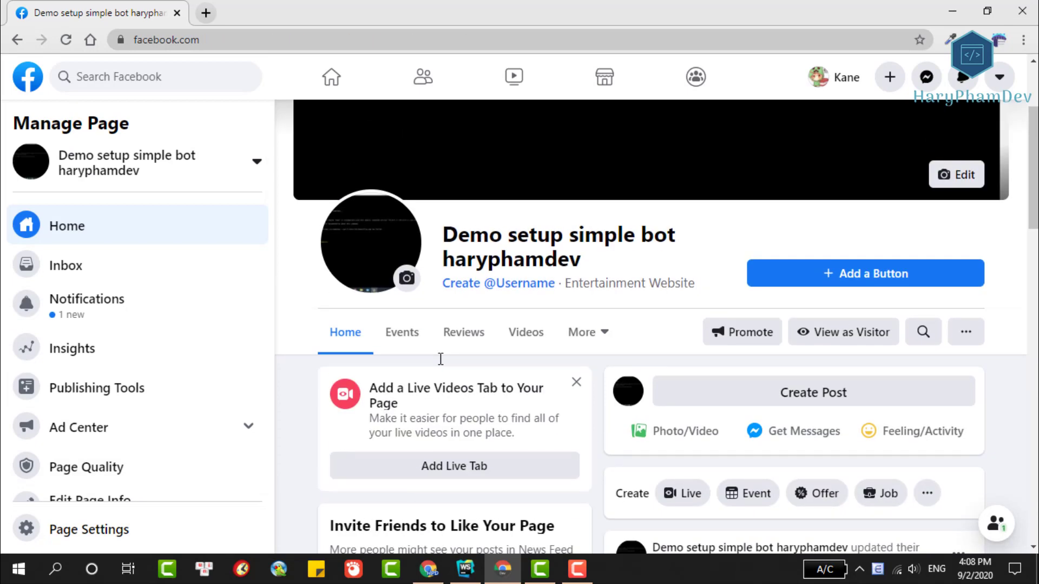
scroll(440, 359, up, 3)
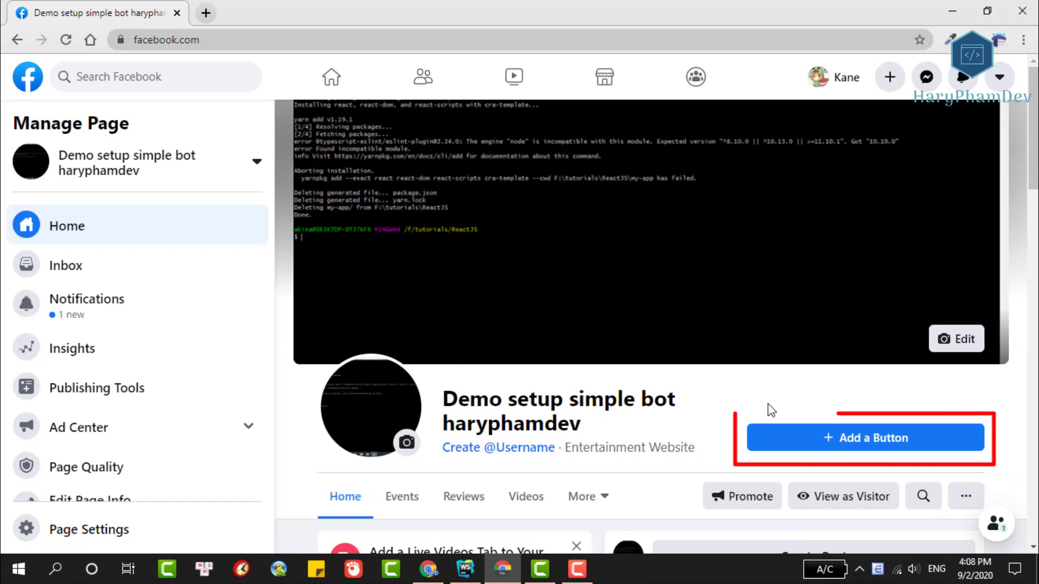
click(836, 439)
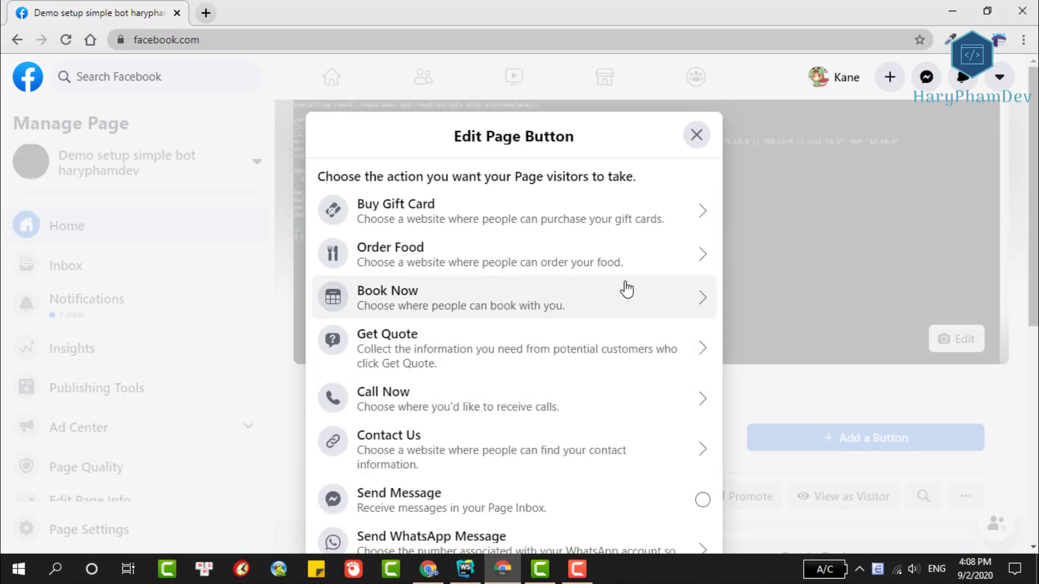
scroll(656, 270, down, 1)
scroll(656, 271, down, 3)
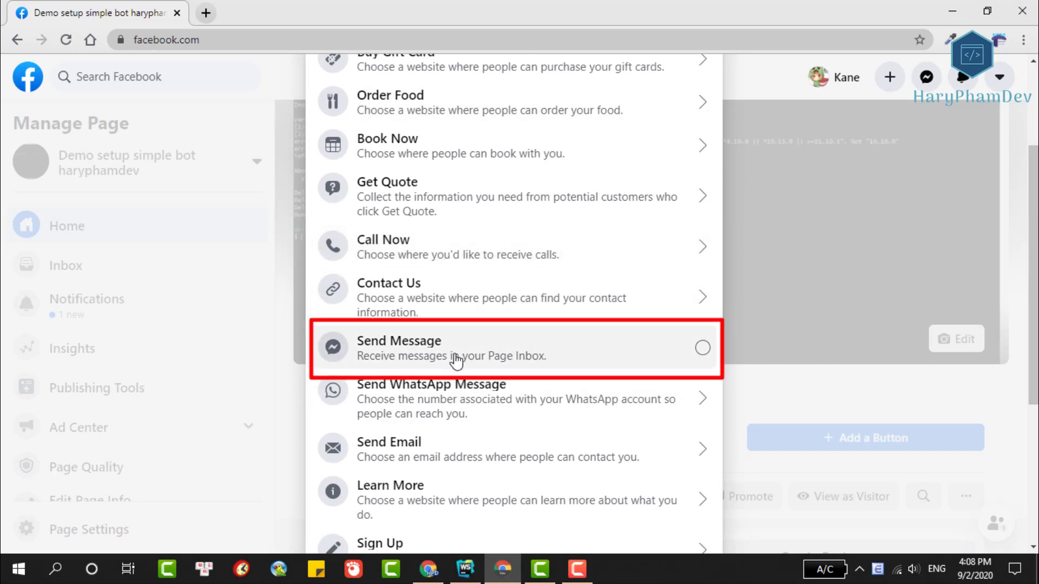
key(Escape)
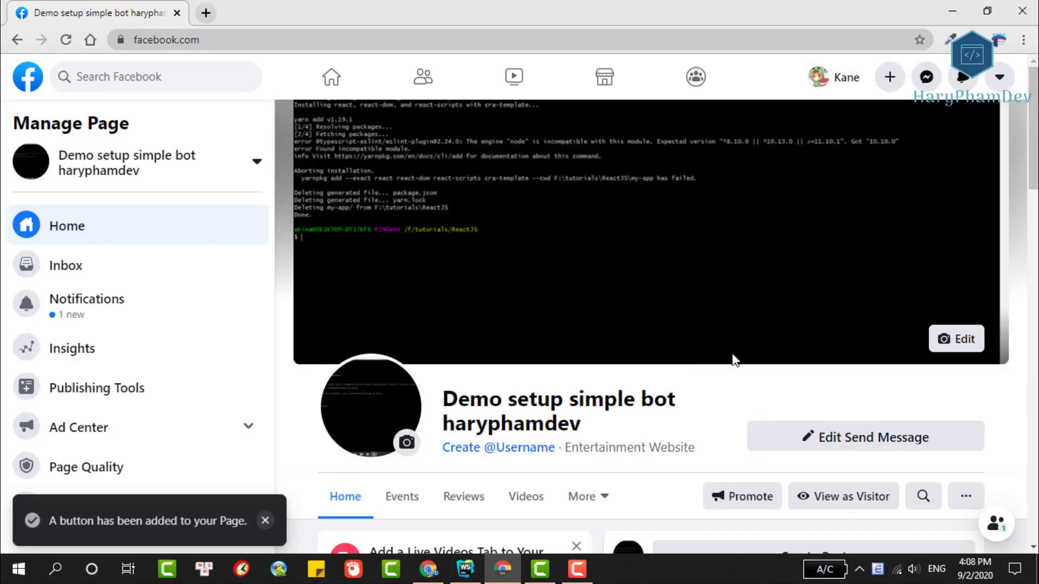
Test the Send Message button by sending 'hi there' to the page.
scroll(745, 361, down, 1)
click(827, 368)
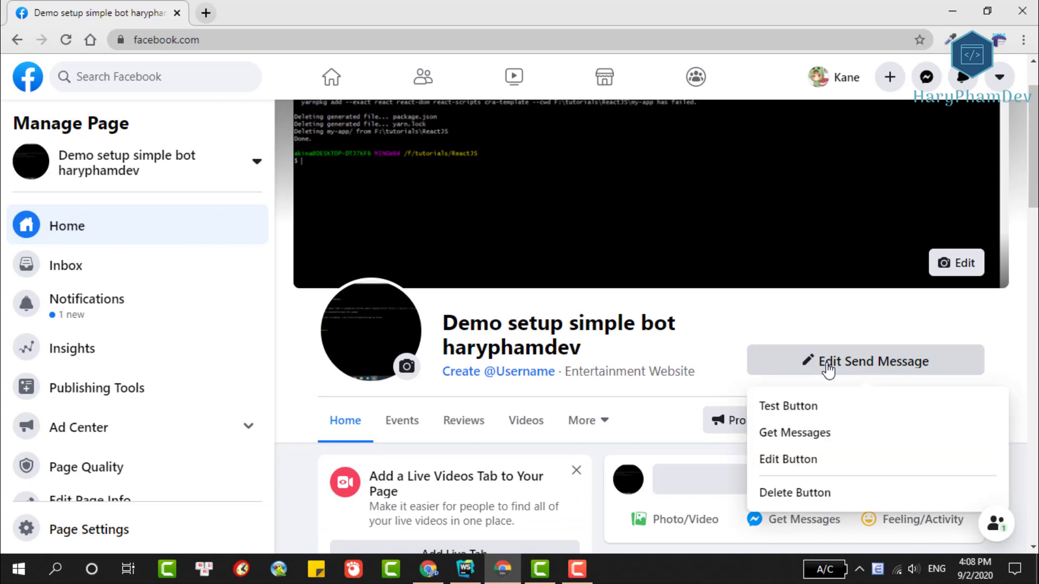
click(793, 409)
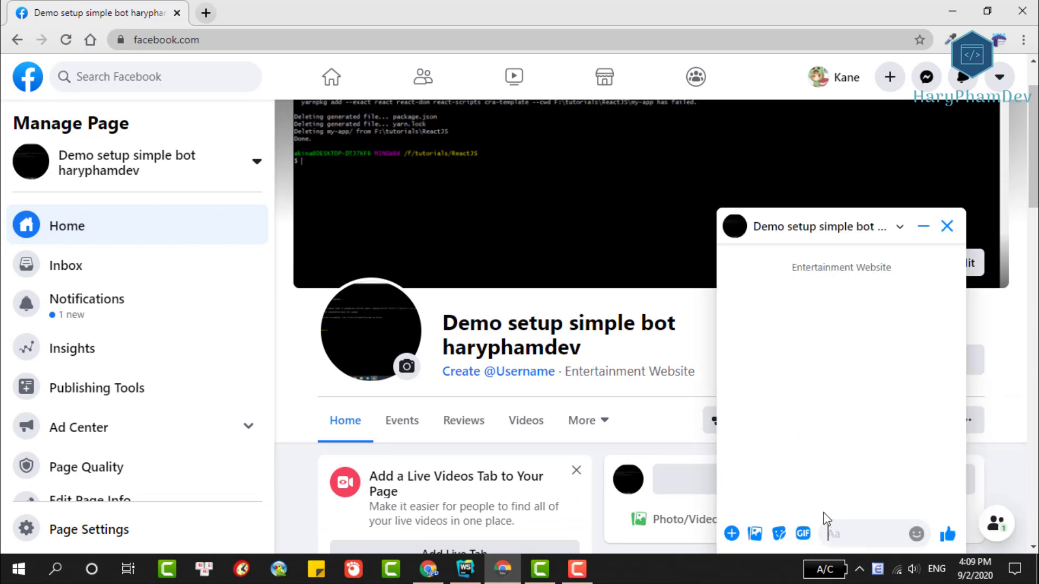
text(hi there)
key(Return)
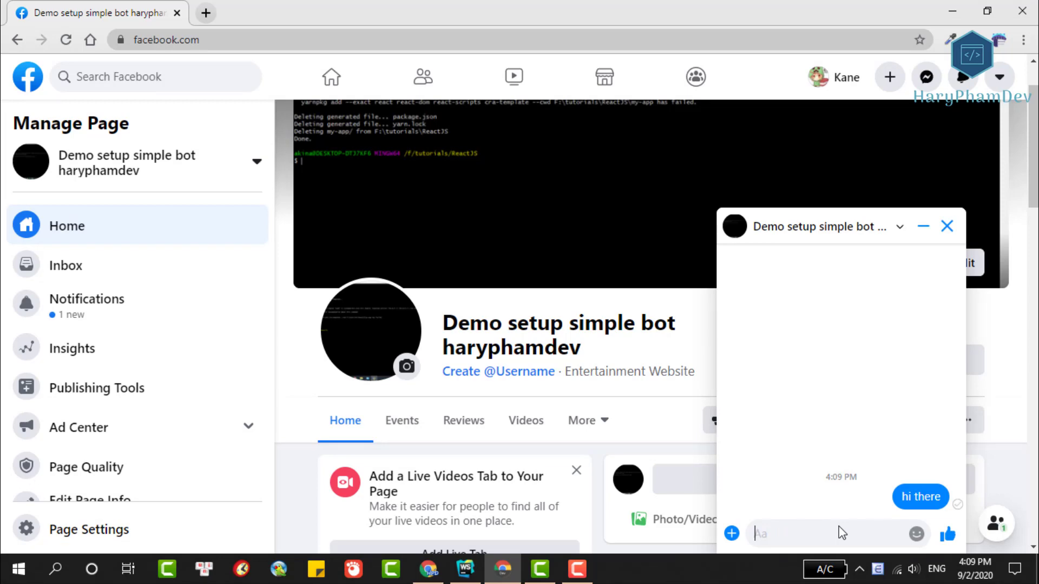
scroll(831, 403, down, 2)
scroll(831, 404, up, 2)
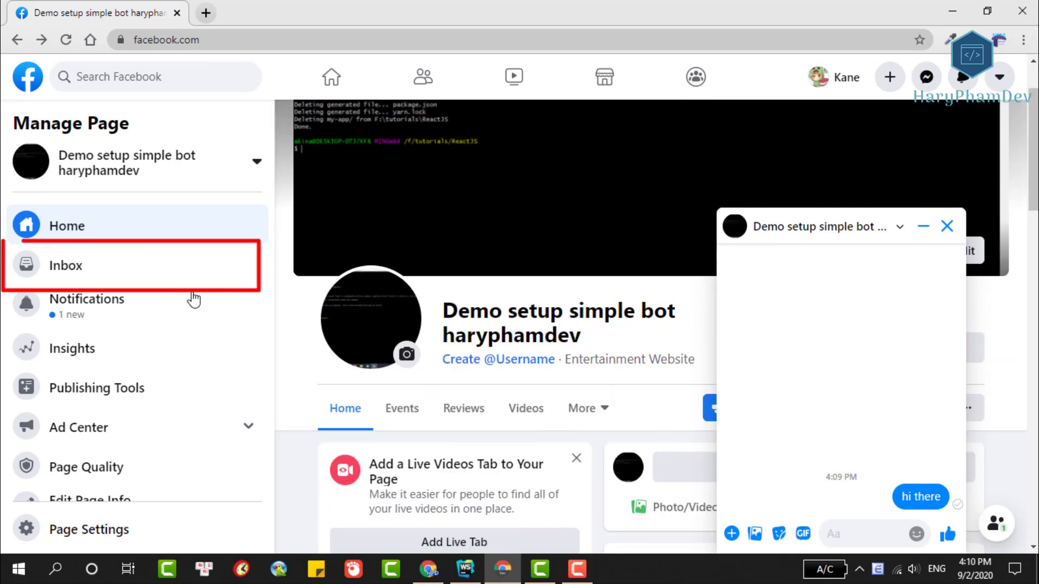
Reply 'ok' from the page inbox, then return to the page home and close the chat.
click(66, 270)
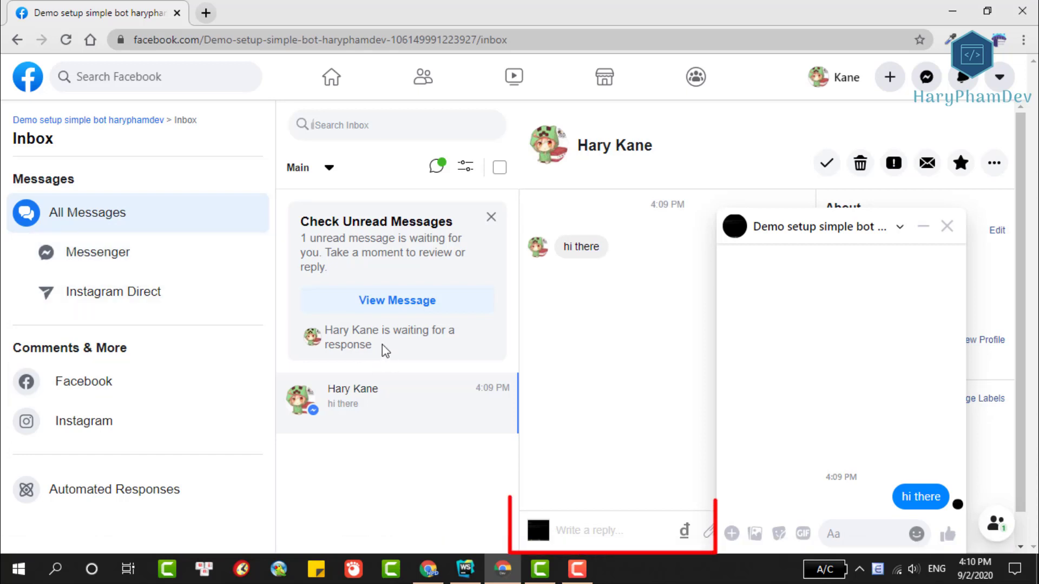
click(595, 528)
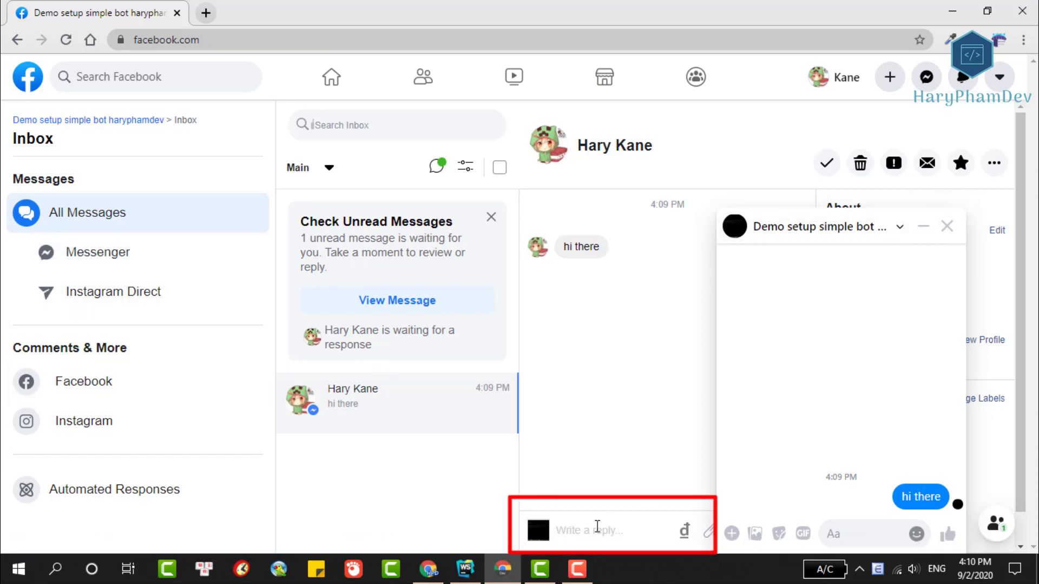
text(ok)
key(Return)
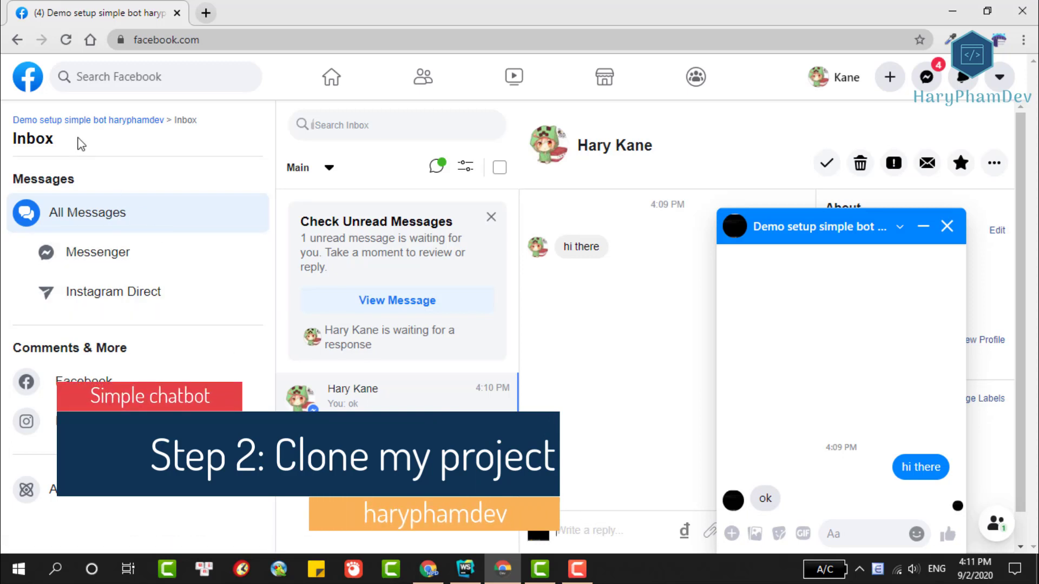
click(99, 121)
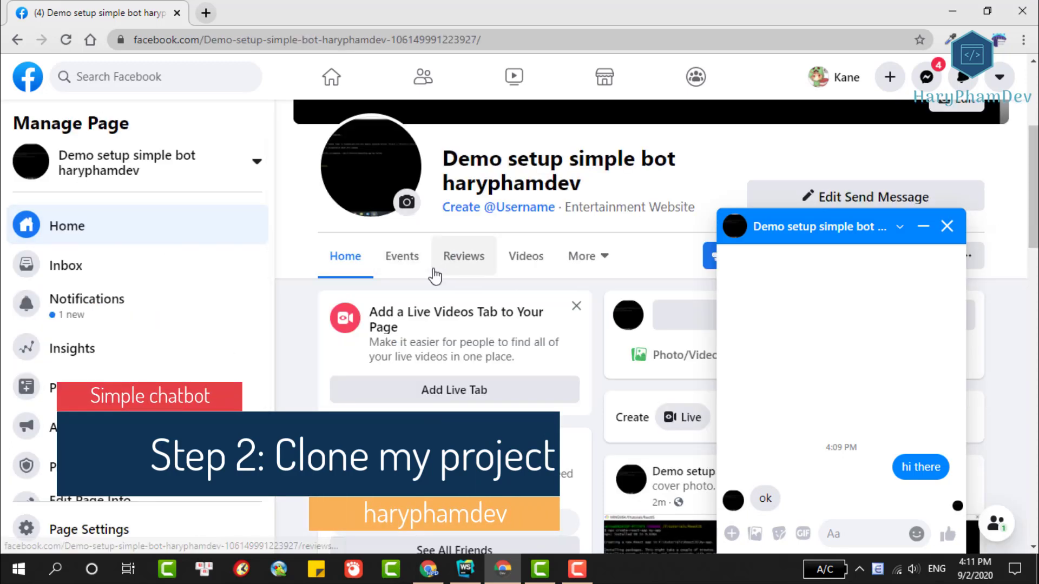
click(947, 227)
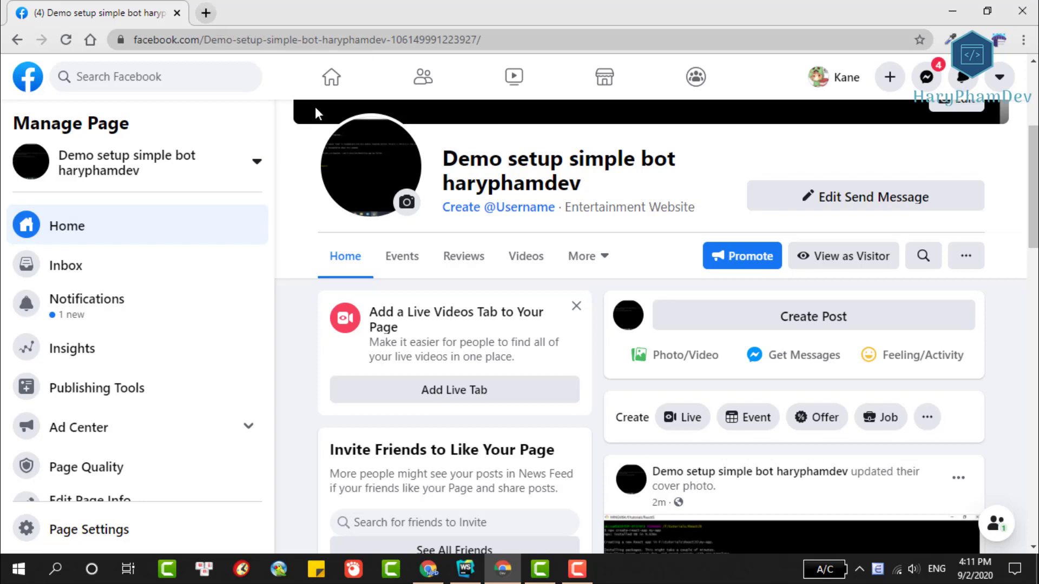
In WebStorm, expand the project files and highlight the README's 'Create a Heroku app' heading.
key(alt+Tab)
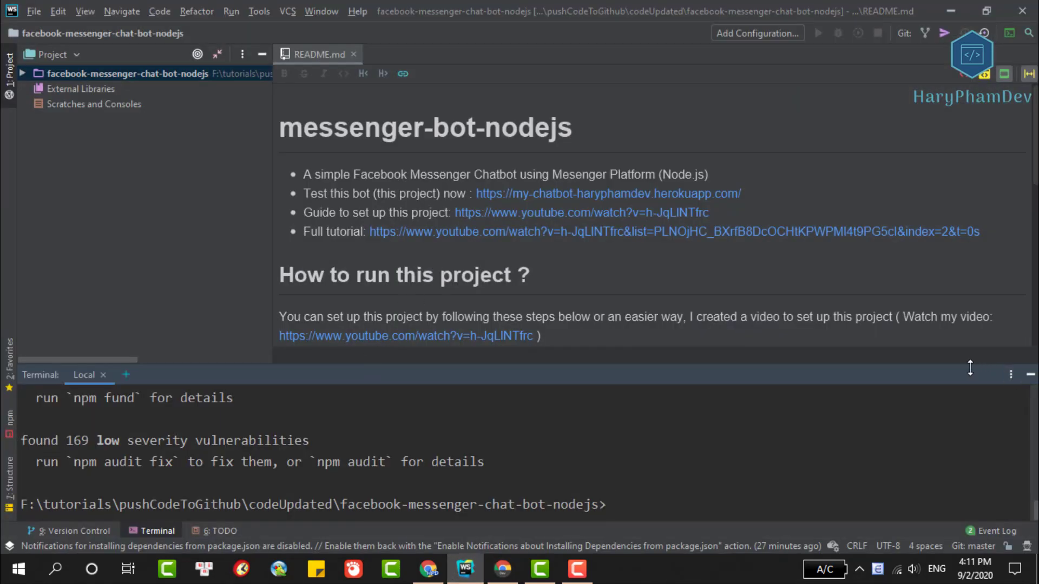
drag(971, 366, 968, 444)
scroll(643, 296, down, 5)
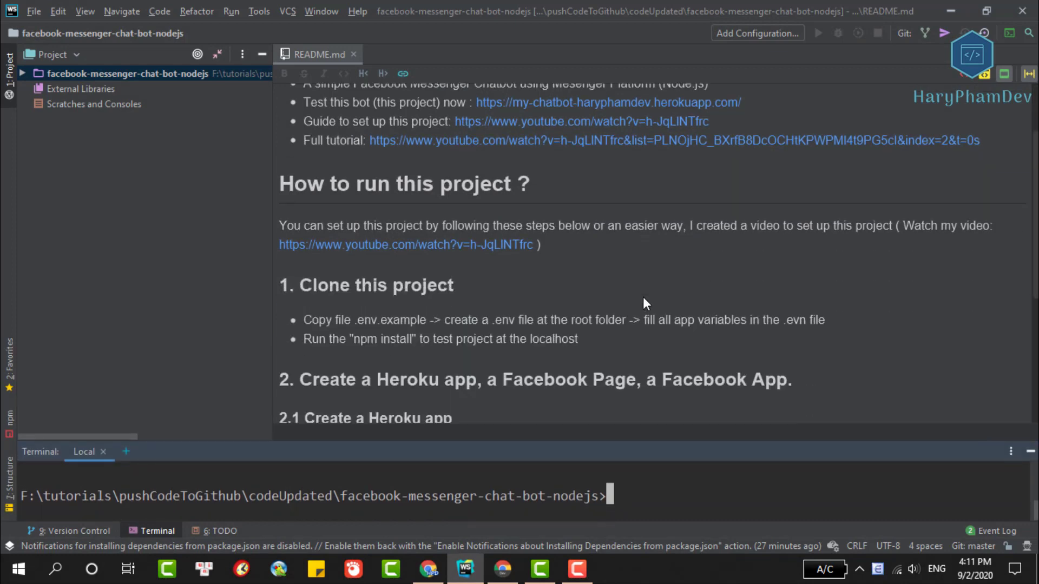
scroll(642, 297, down, 2)
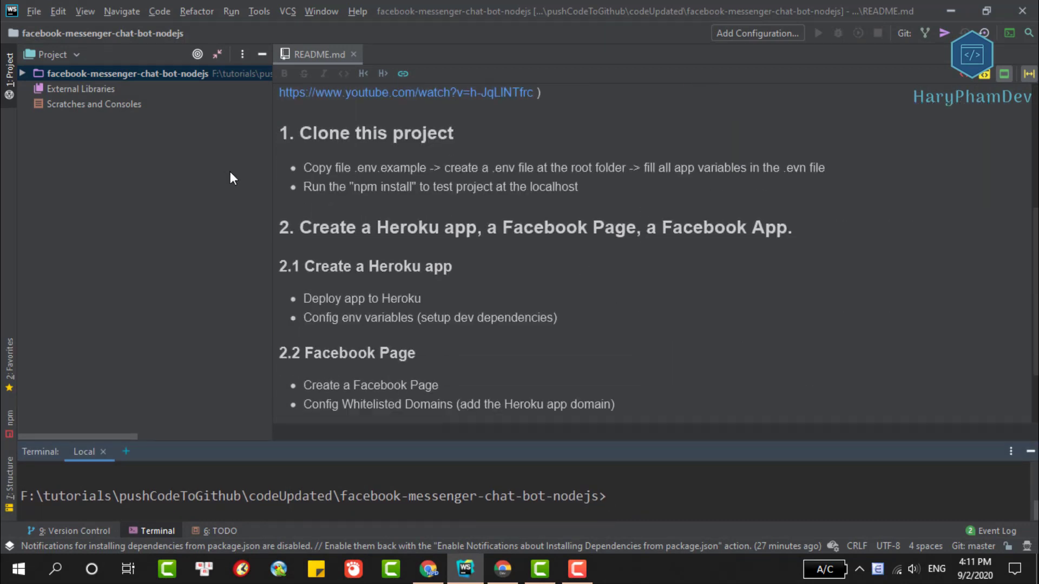
click(24, 73)
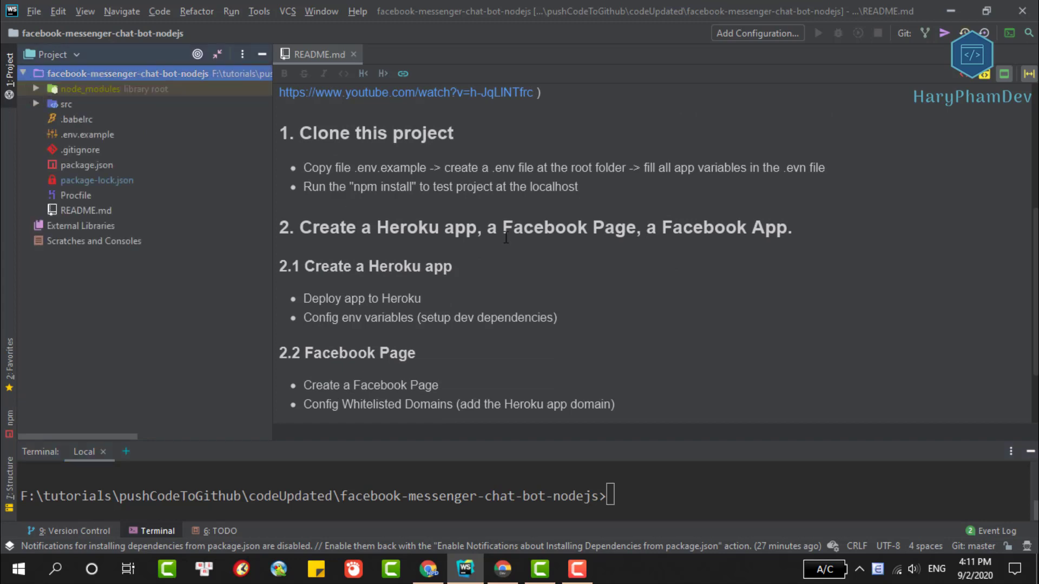
drag(377, 227, 477, 227)
drag(453, 267, 316, 266)
key(alt+Tab)
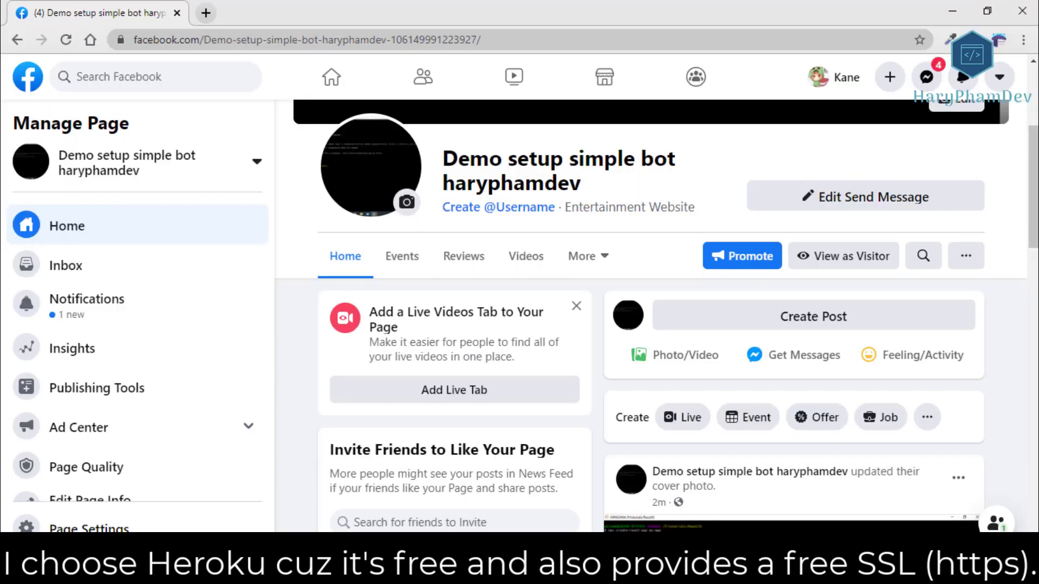
Open heroku.com in a new tab and show the dashboard's New menu.
click(211, 13)
text(heroku.com)
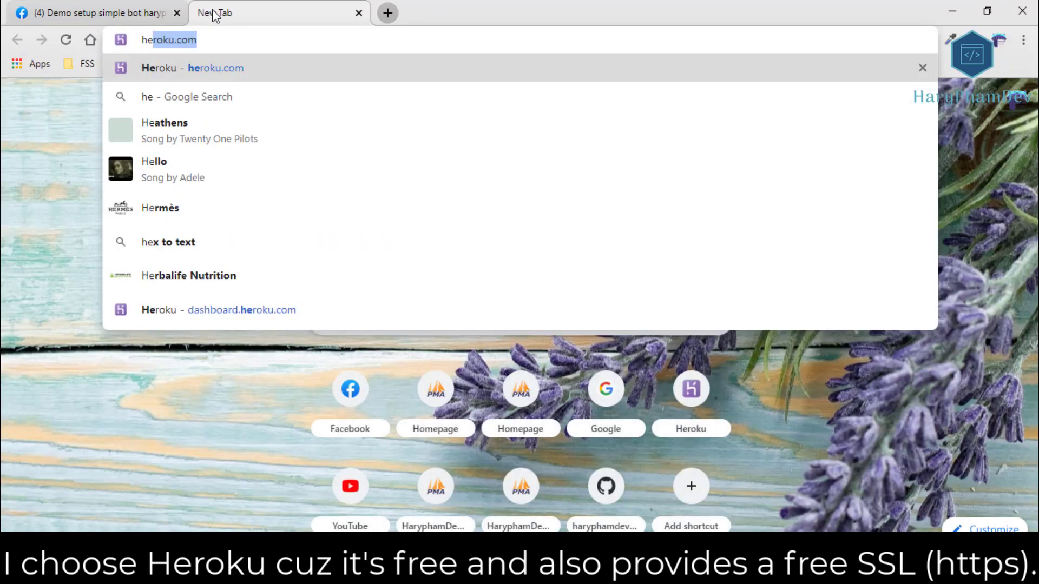
key(Return)
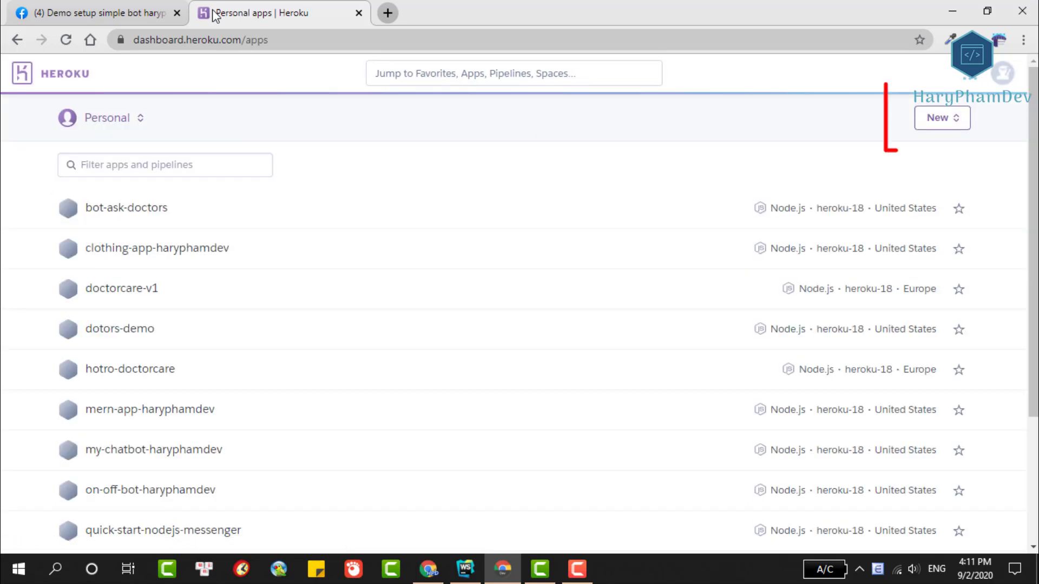
click(941, 124)
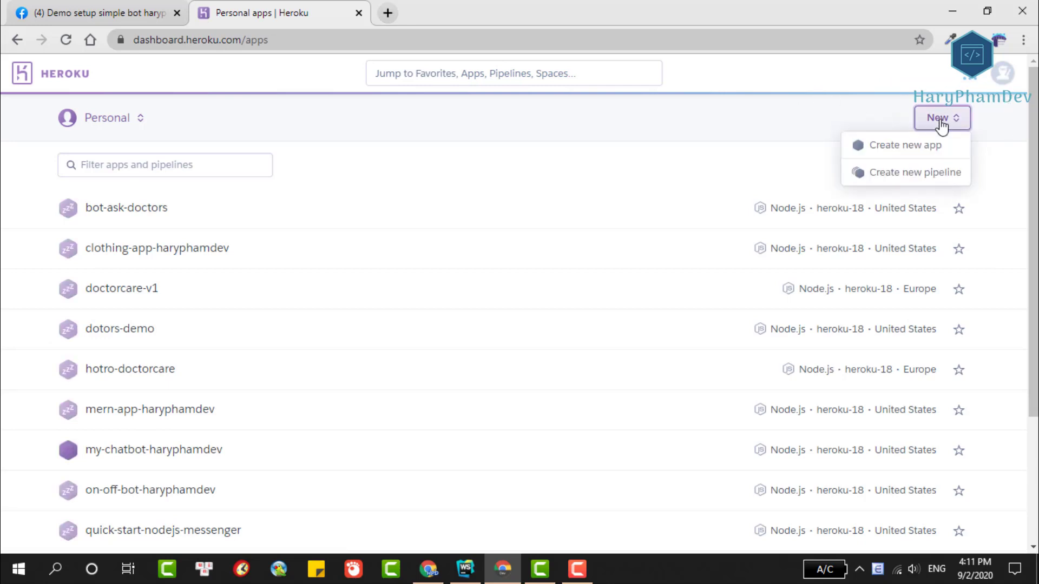
Create the Heroku app demo-setup-simple-bot-updated.
click(883, 144)
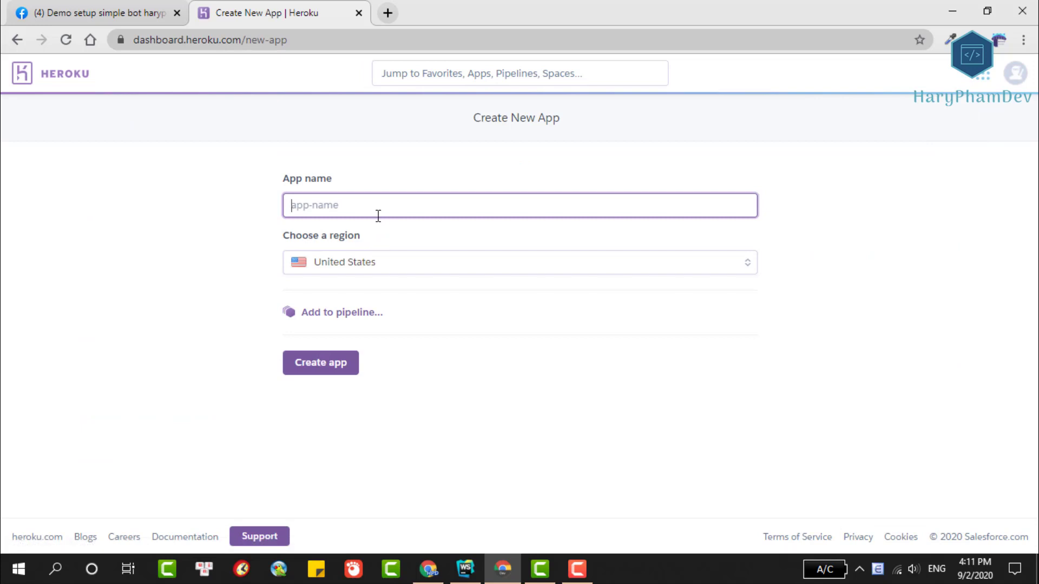
text(demo)
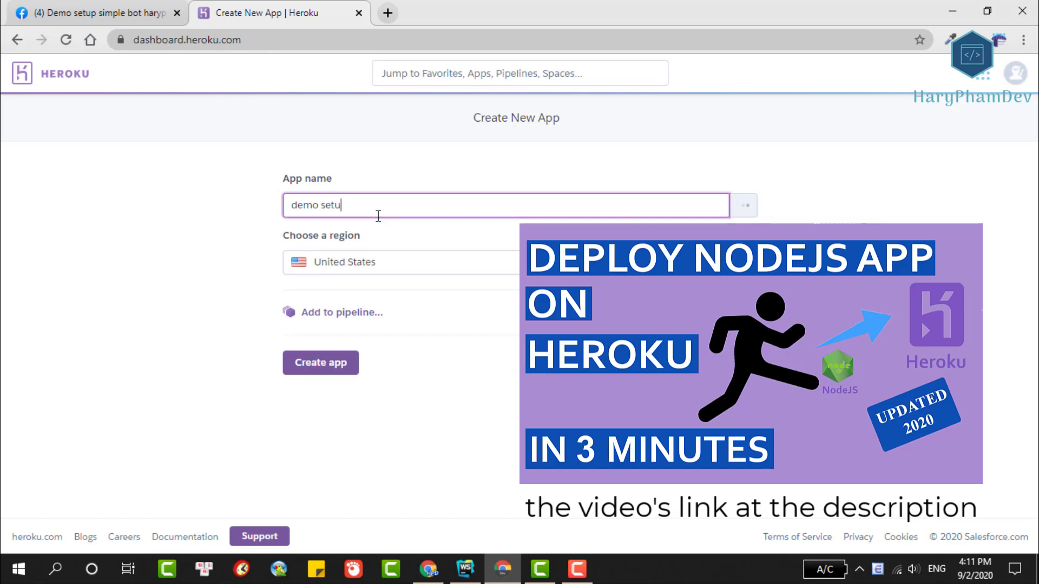
text(-setup-simple-bot-updated)
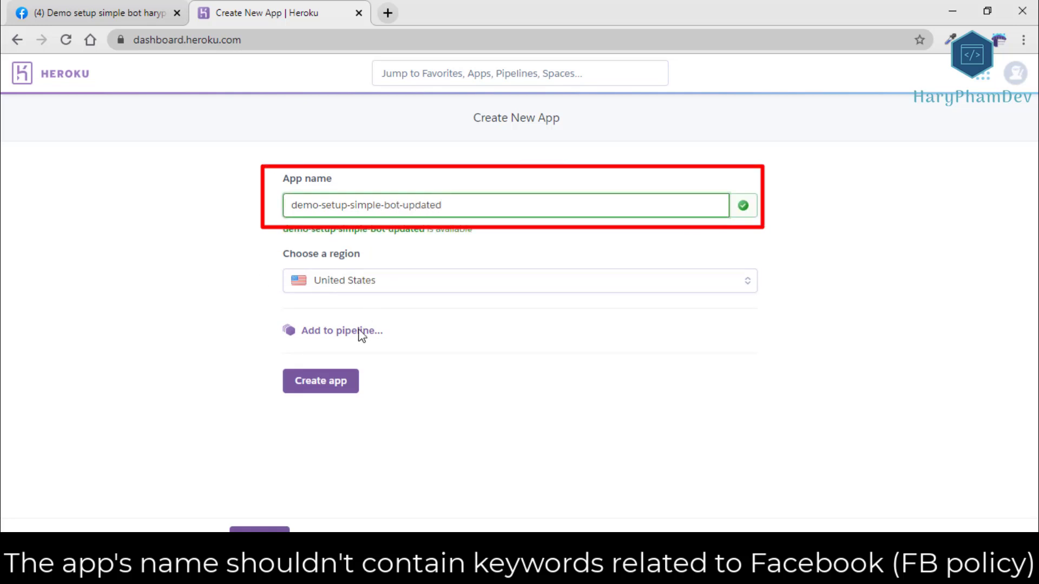
click(323, 382)
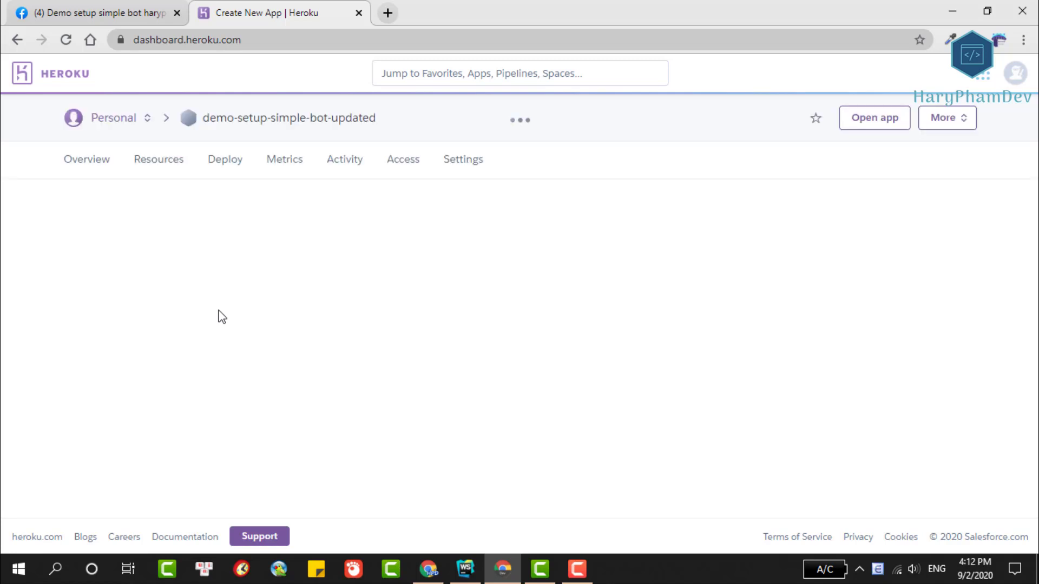
Highlight the Heroku CLI install and heroku login steps in the Deploy instructions.
scroll(533, 276, down, 4)
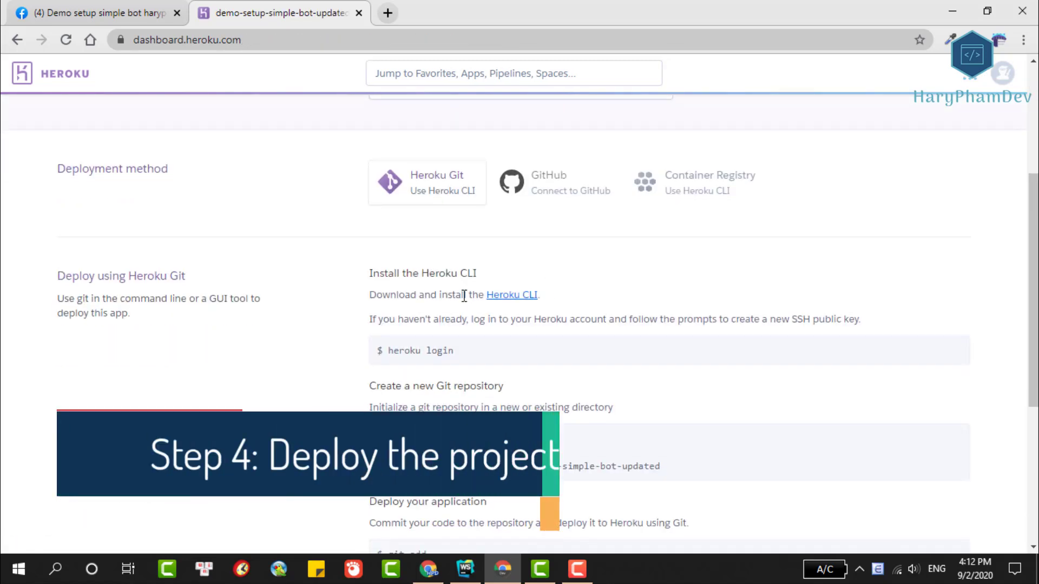
drag(370, 273, 578, 296)
scroll(577, 296, down, 3)
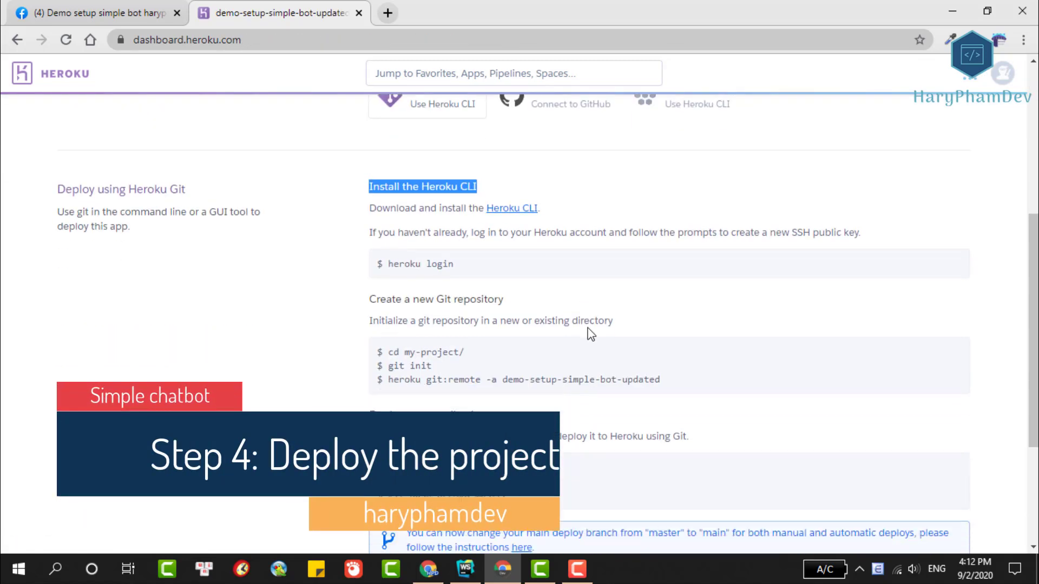
drag(454, 198, 387, 199)
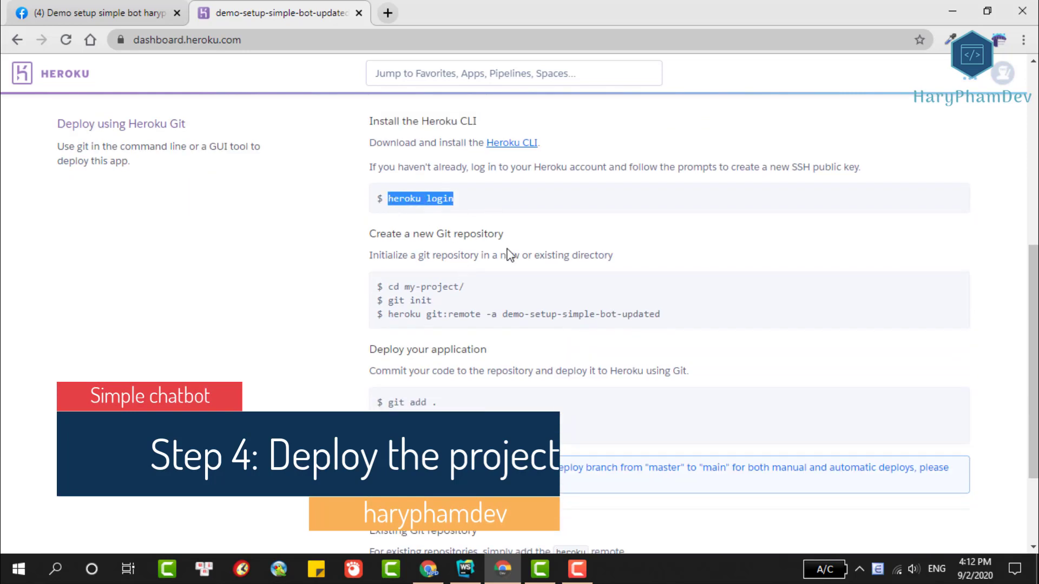
click(465, 569)
Run heroku login in WebStorm's terminal and confirm the login in the browser.
drag(501, 407, 502, 304)
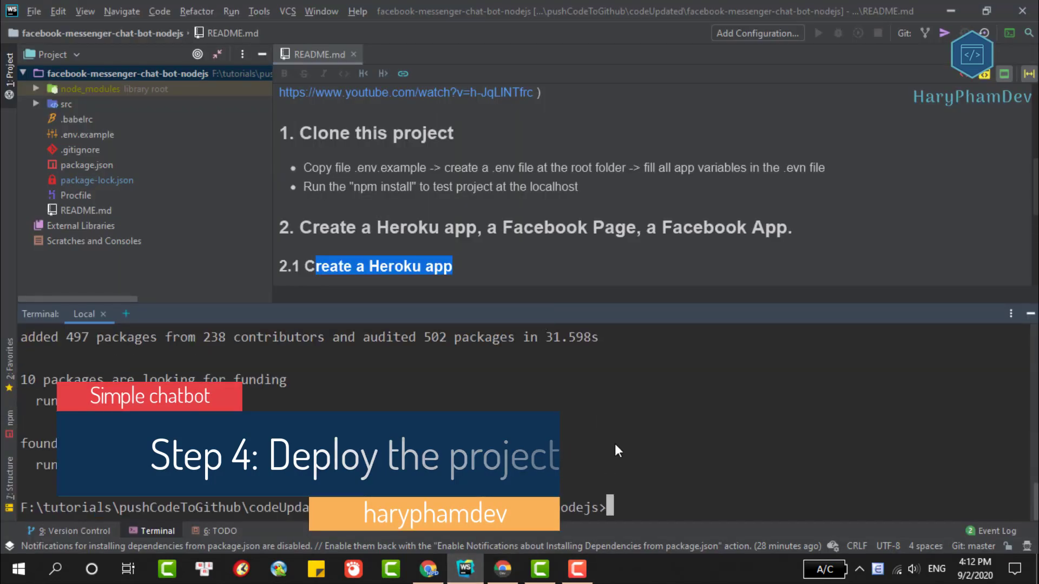
text(erok)
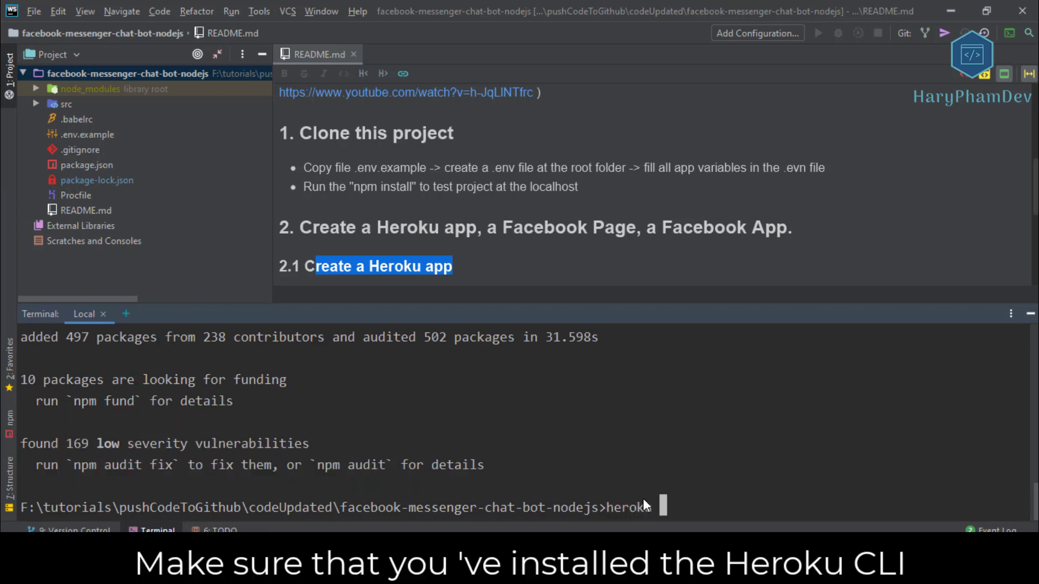
text(u login)
key(Return)
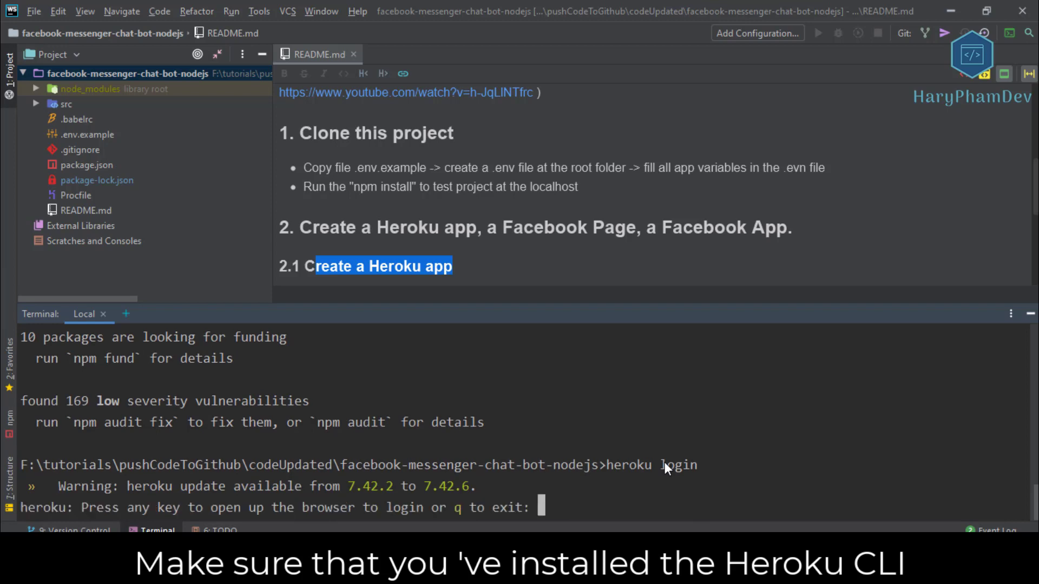
key(Return)
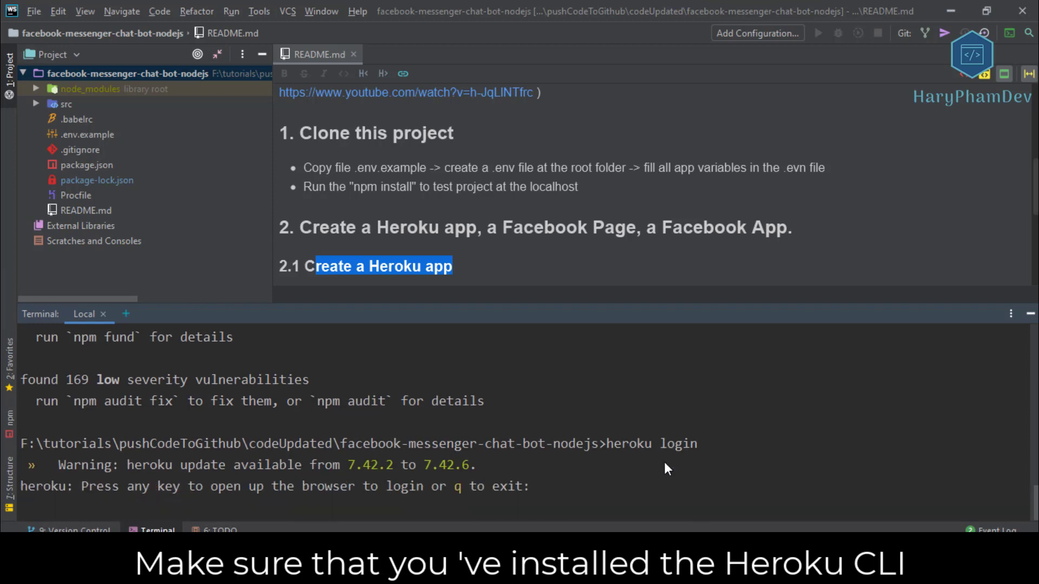
key(Return)
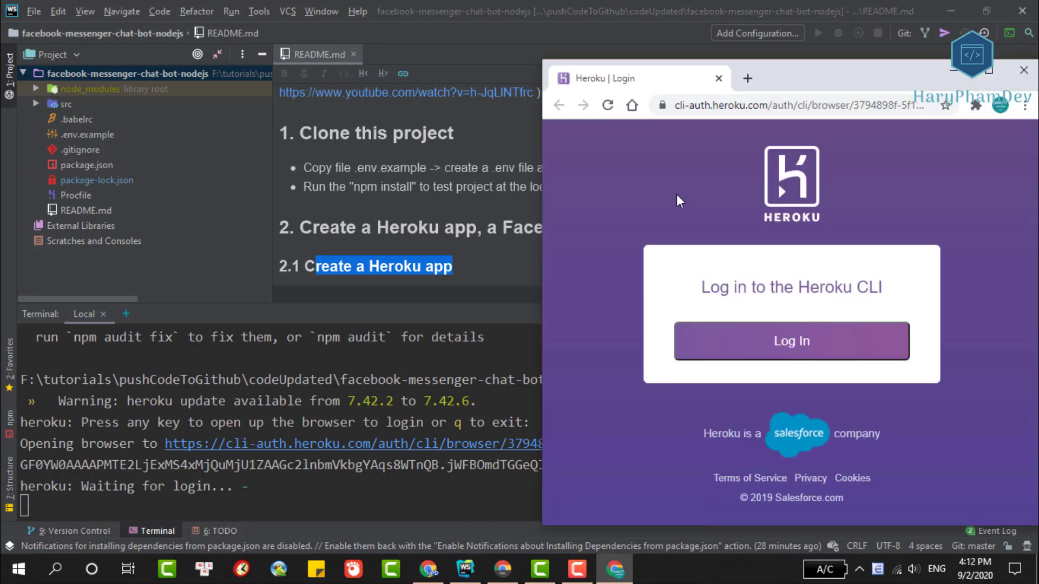
click(772, 353)
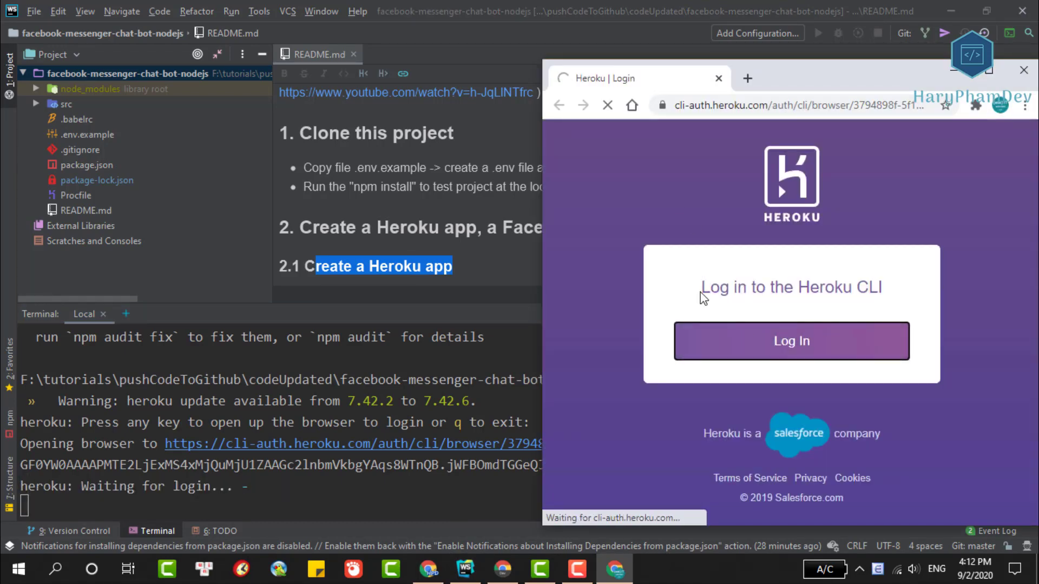
click(1024, 73)
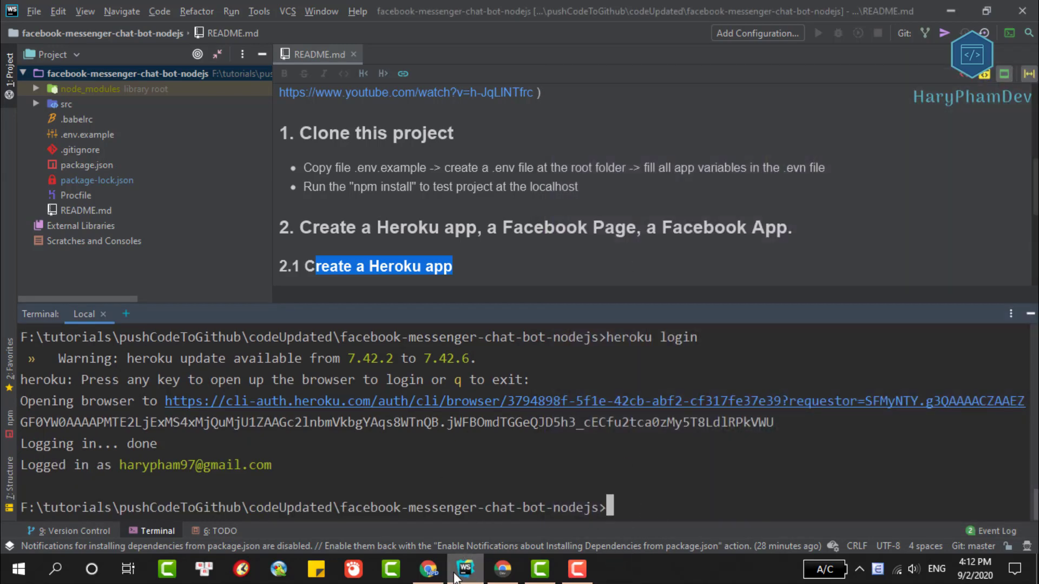
click(502, 568)
Copy the heroku git:remote command from Heroku and run it in WebStorm's terminal.
scroll(541, 324, down, 3)
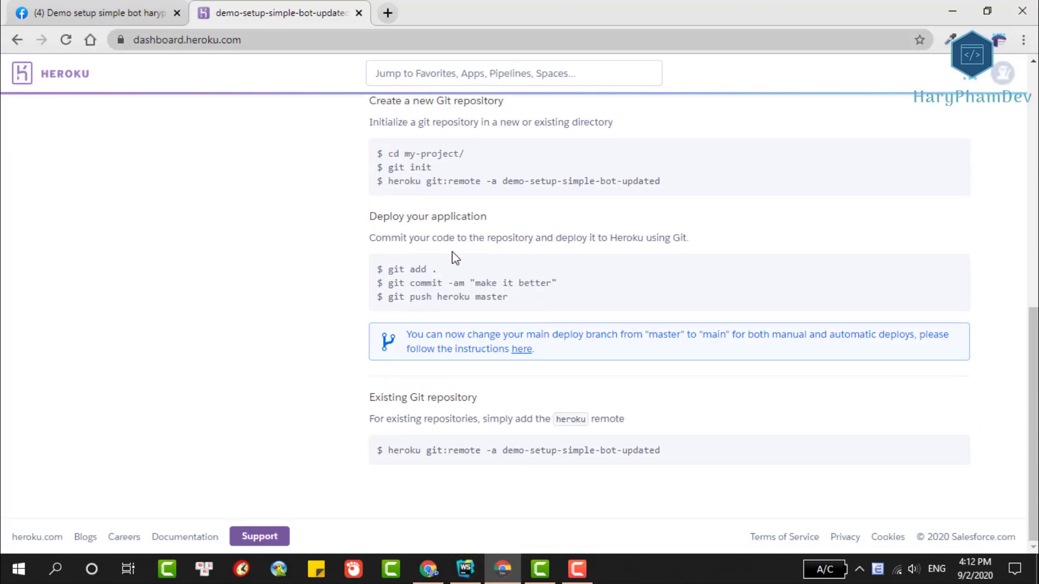
drag(557, 282, 401, 283)
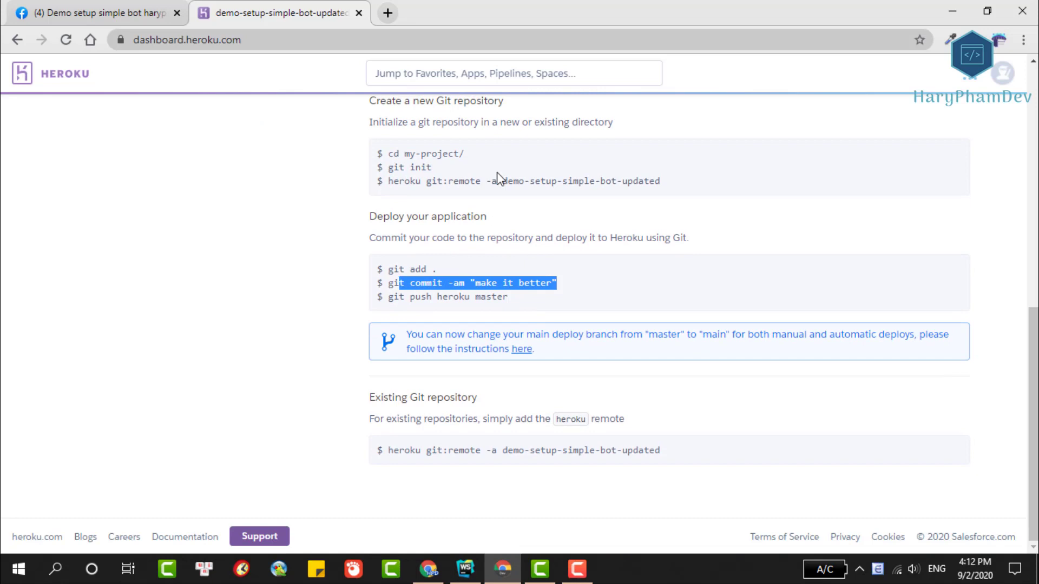
triple_click(406, 167)
double_click(431, 181)
drag(391, 182, 686, 184)
right_click(630, 182)
click(649, 196)
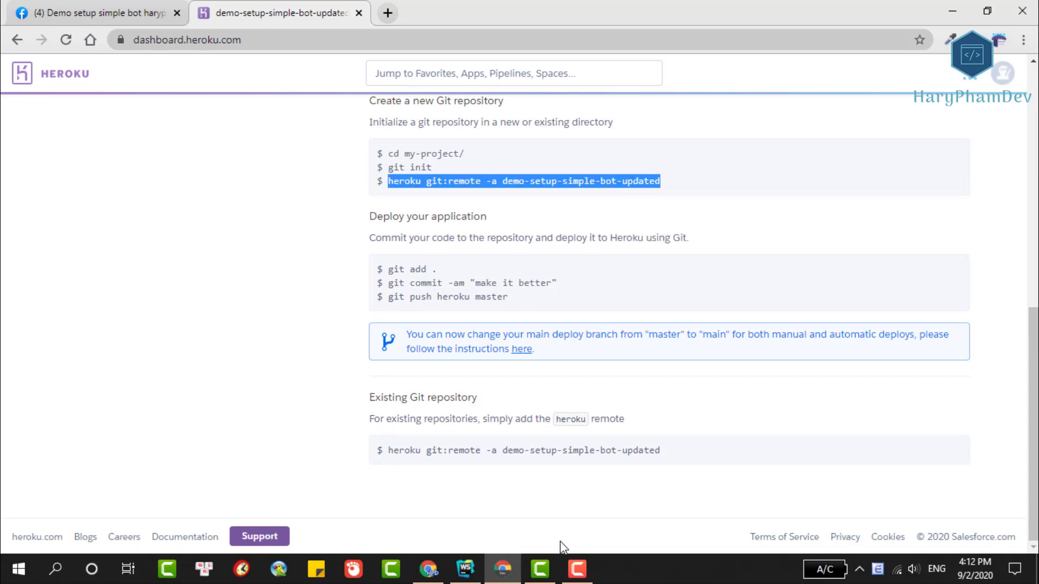
click(466, 568)
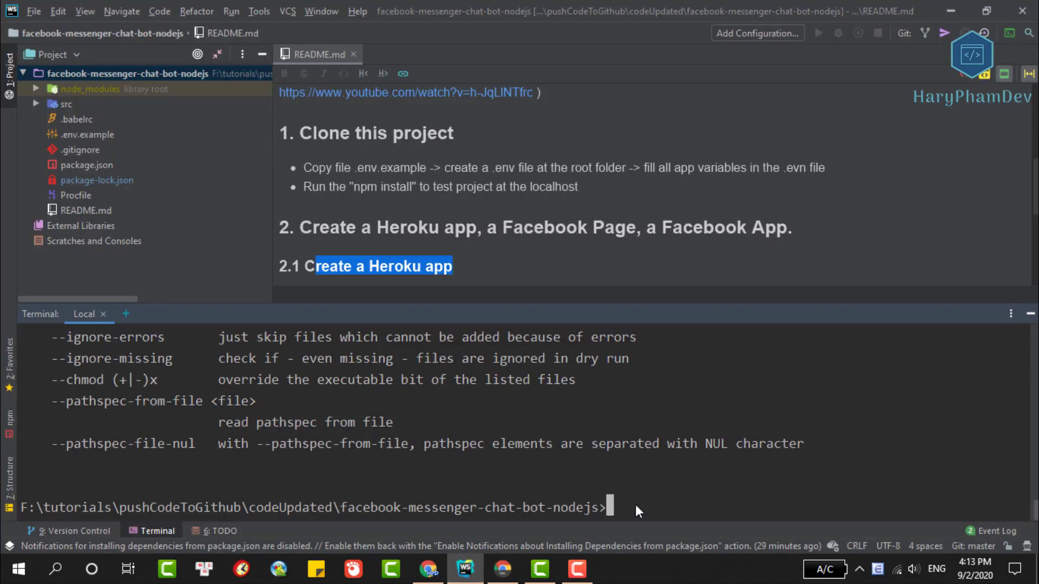
key(ctrl+v)
key(Return)
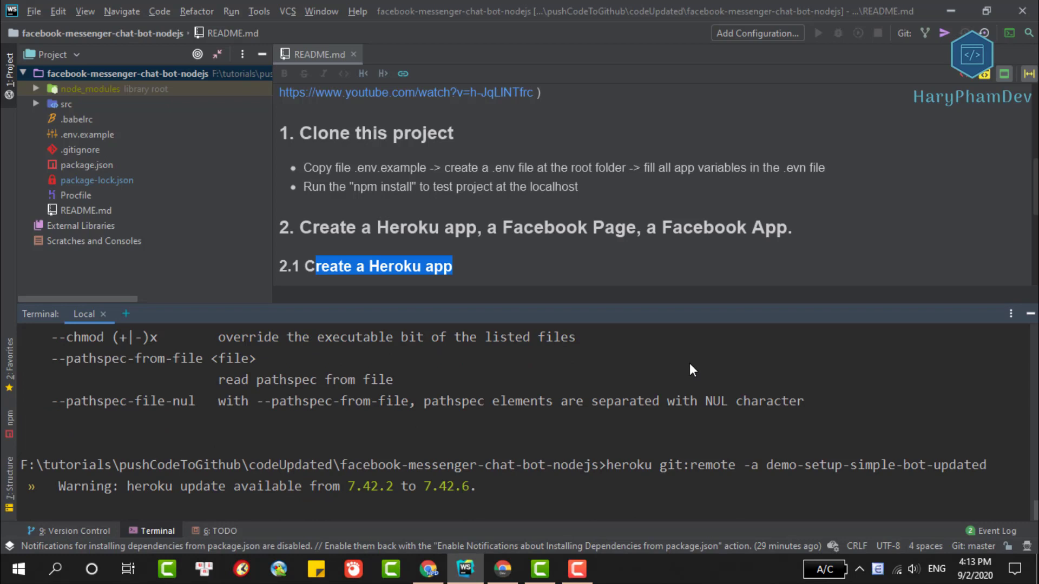
Run git add ., git commit -m "deploy" and git push heroku master.
text(git add .)
key(Return)
text(git commit -m "deploy")
key(Return)
text(git push heork)
key(BackSpace)
key(BackSpace)
key(BackSpace)
text(roku master)
key(Return)
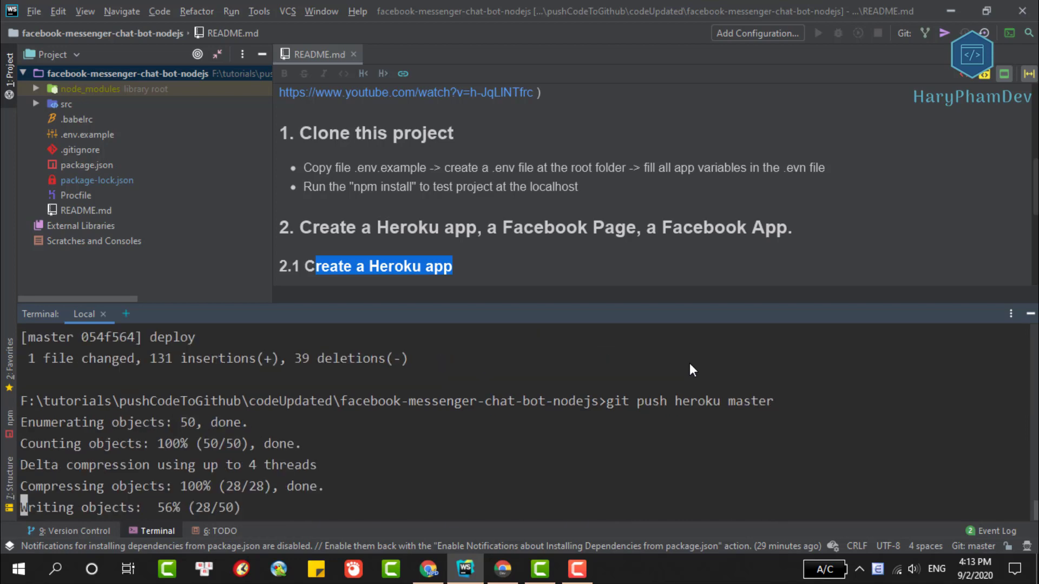
Highlight the README's Config env variables step and open .env.example.
scroll(313, 225, down, 3)
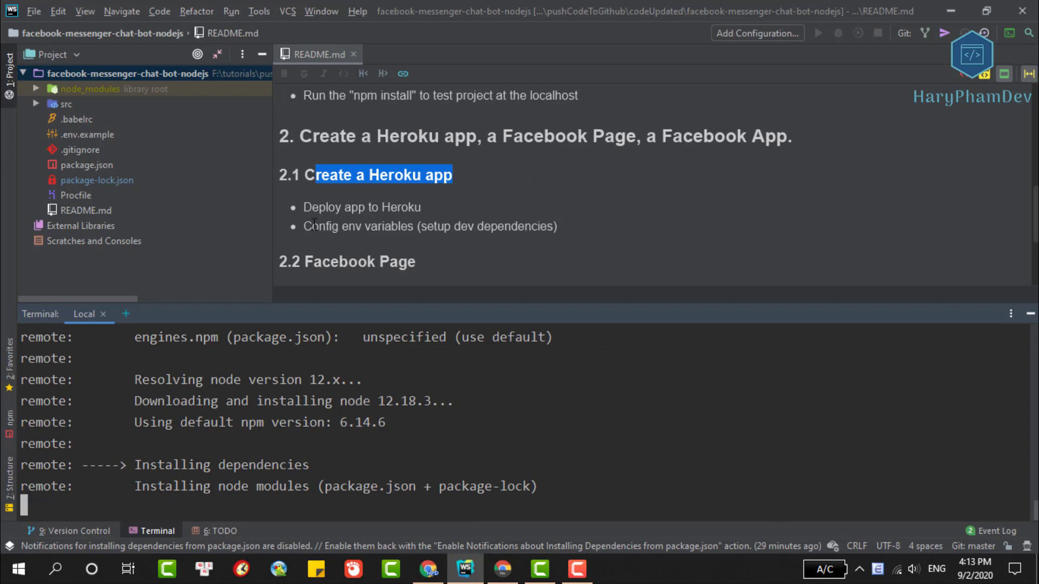
drag(304, 226, 414, 226)
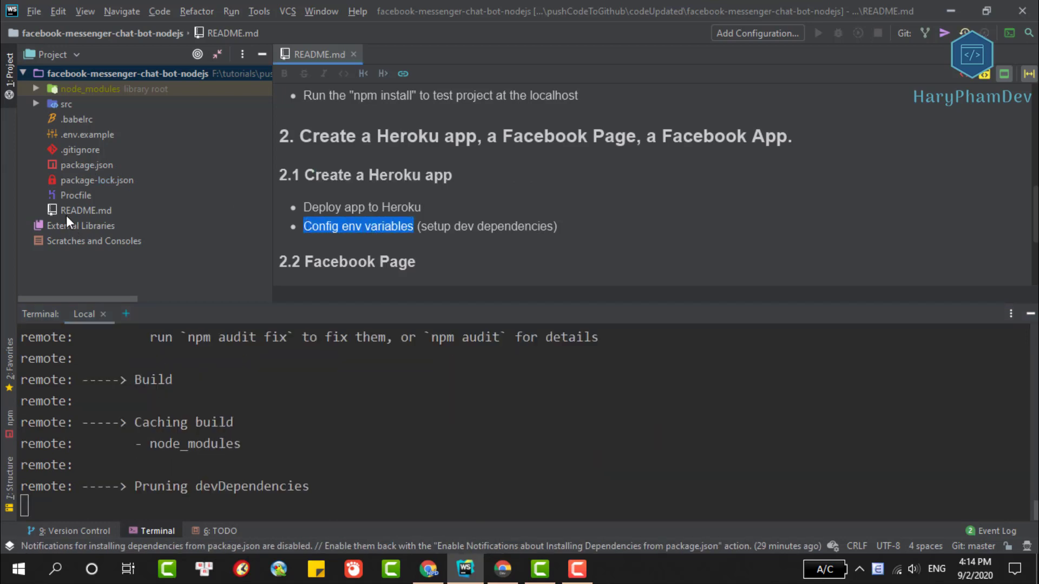
double_click(96, 135)
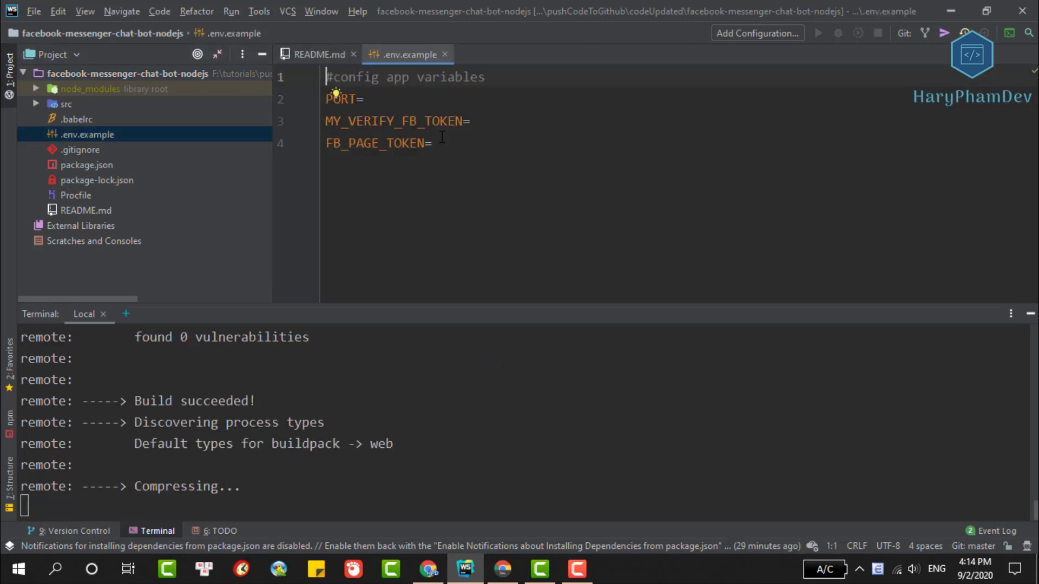
drag(441, 138, 326, 96)
click(470, 139)
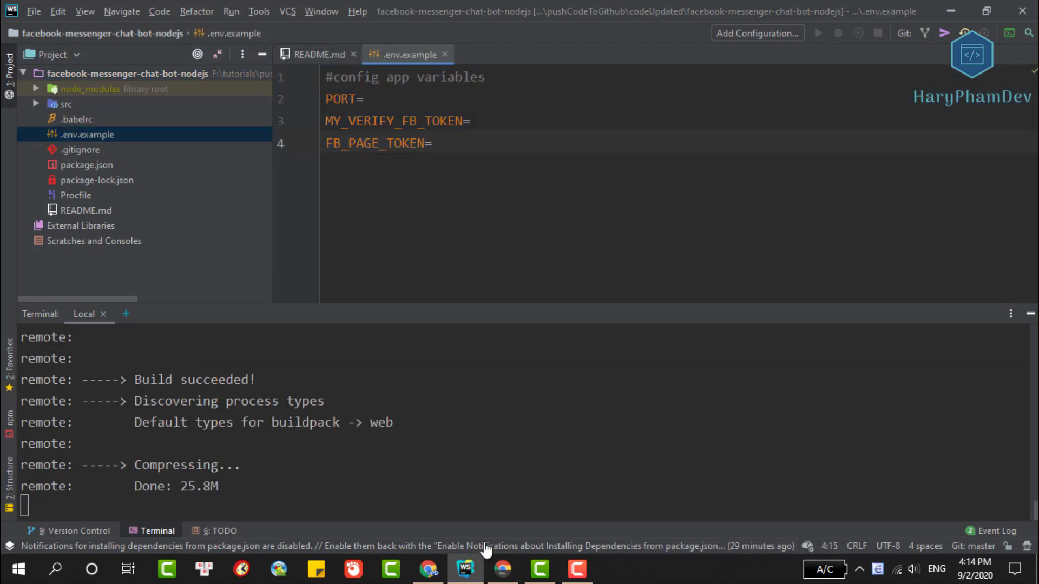
Reveal the app's config vars in Heroku Settings and add PORT = 8080.
click(503, 568)
scroll(267, 198, up, 10)
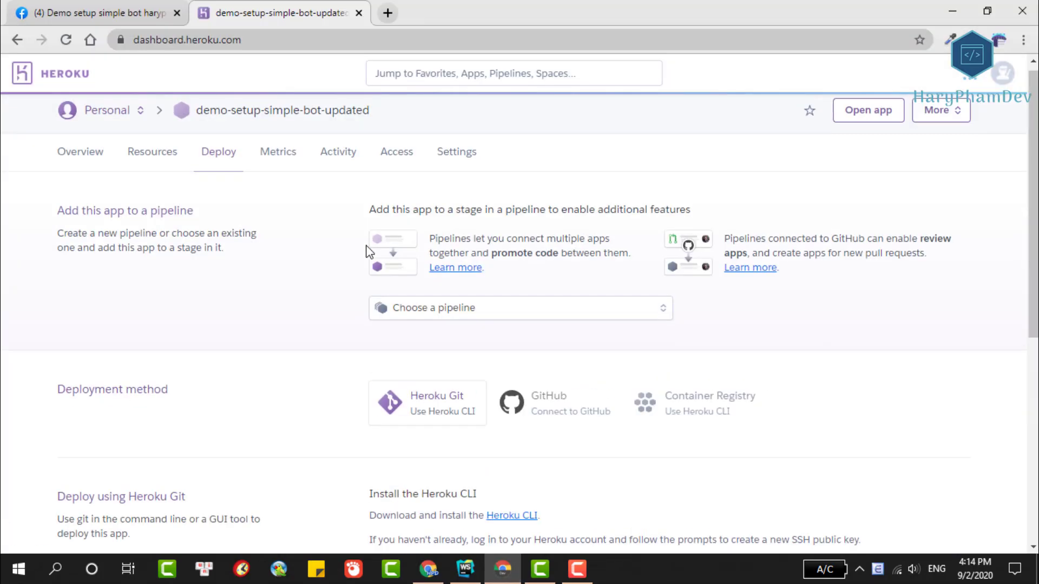
click(464, 162)
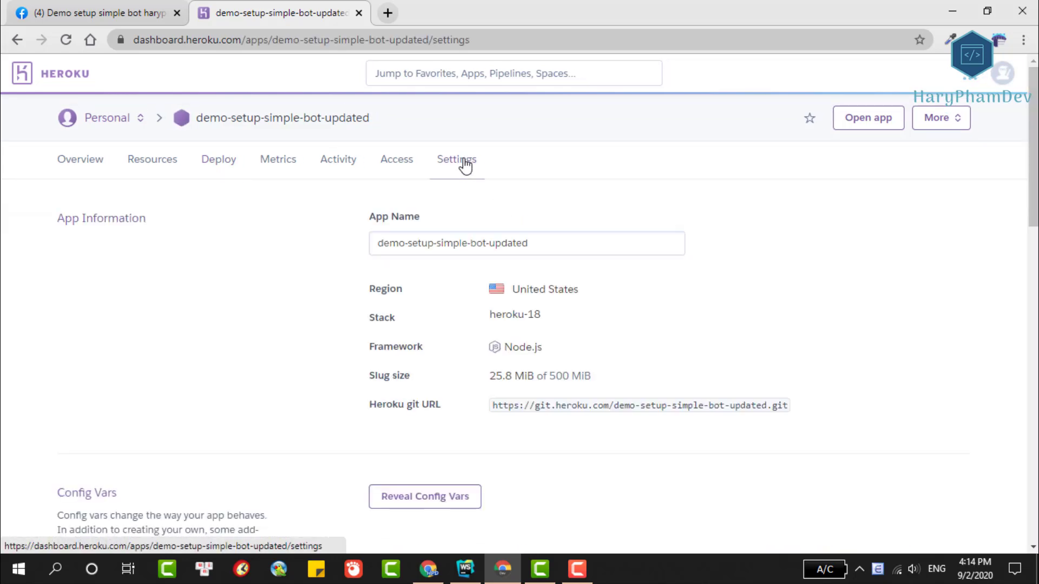
scroll(577, 309, down, 3)
click(427, 345)
scroll(442, 325, down, 4)
click(425, 246)
text(PORT)
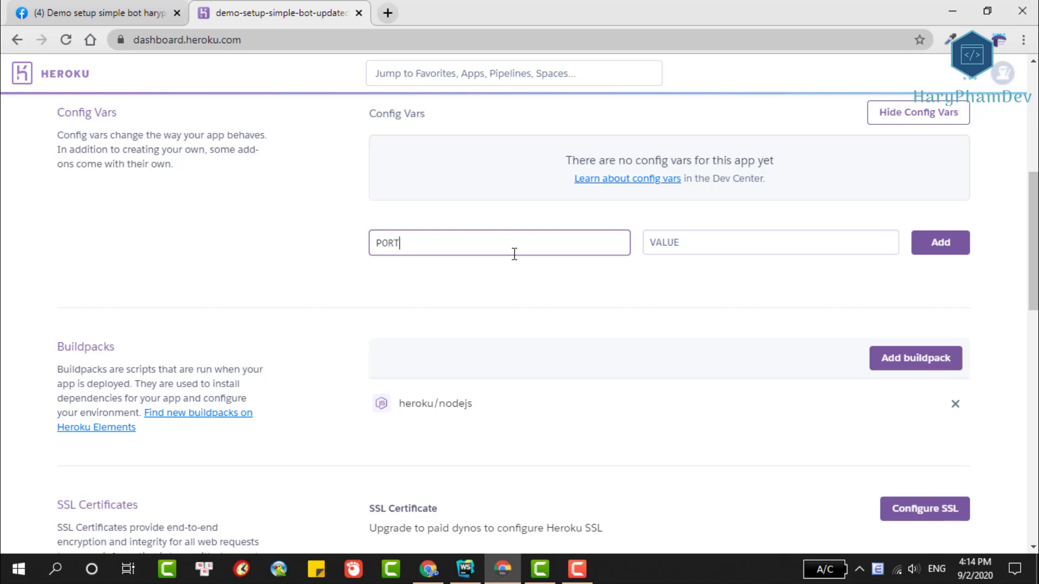
click(736, 254)
text(8080)
click(930, 248)
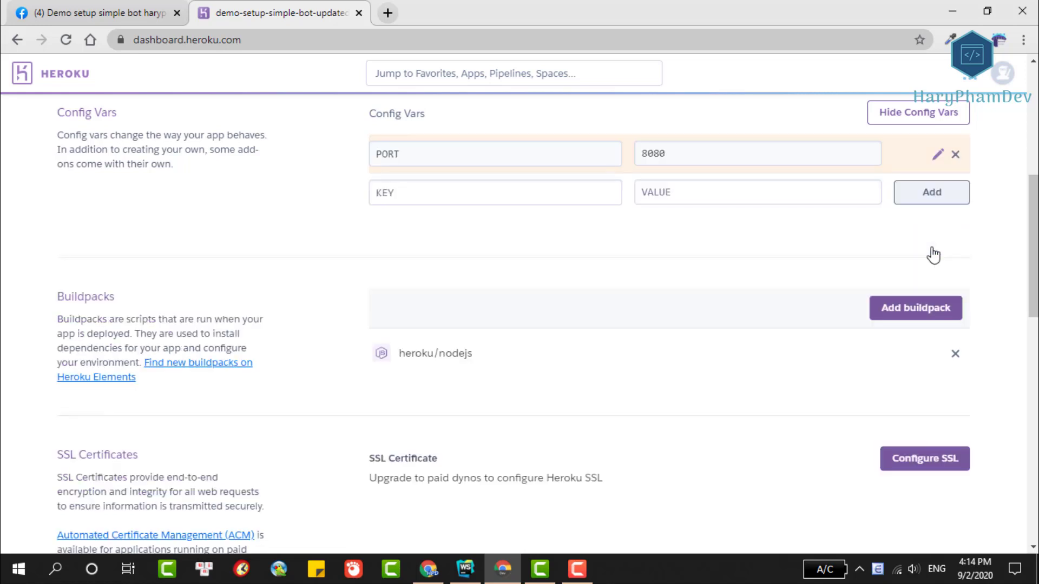
Add a MY_VERIFY_FB_TOKEN config var, its name copied from the project, with a random verify string.
click(453, 570)
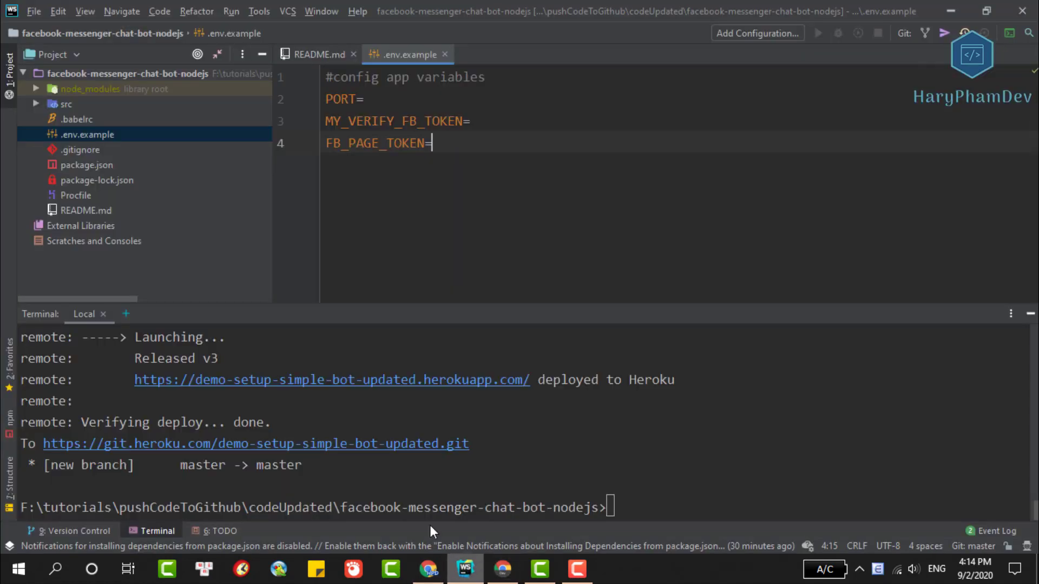
double_click(374, 115)
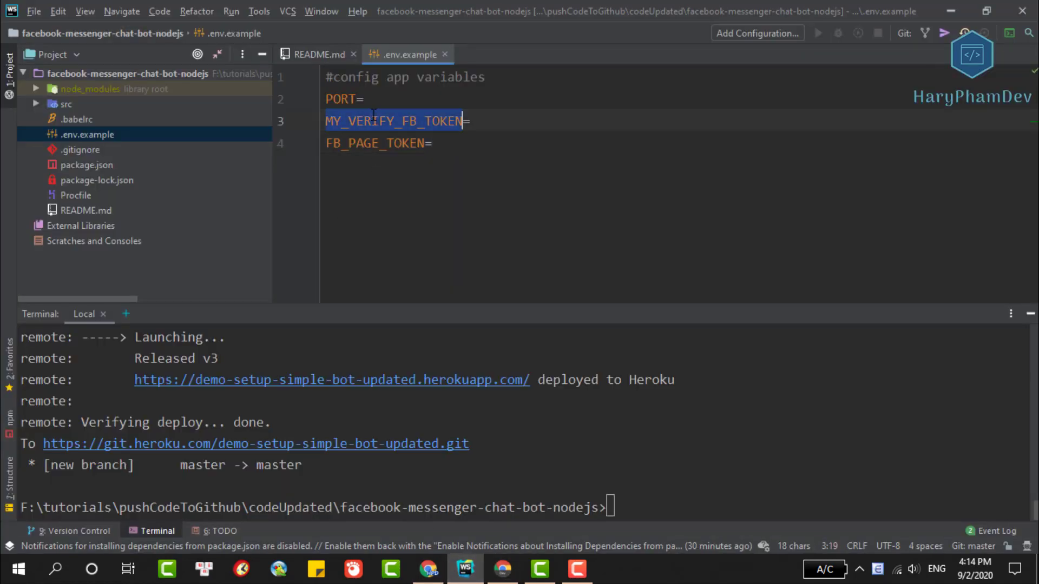
click(510, 573)
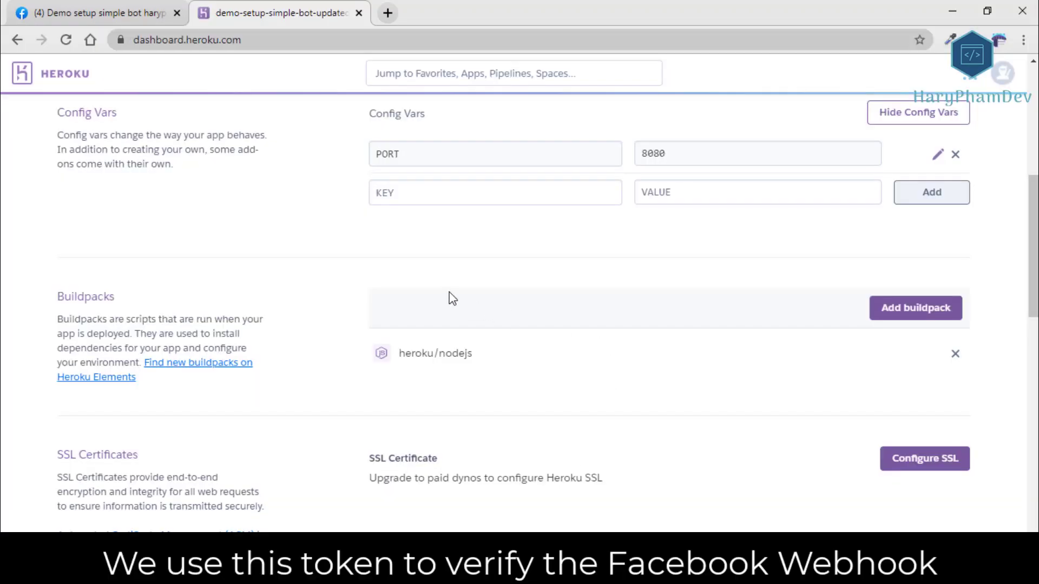
key(ctrl+v)
click(682, 197)
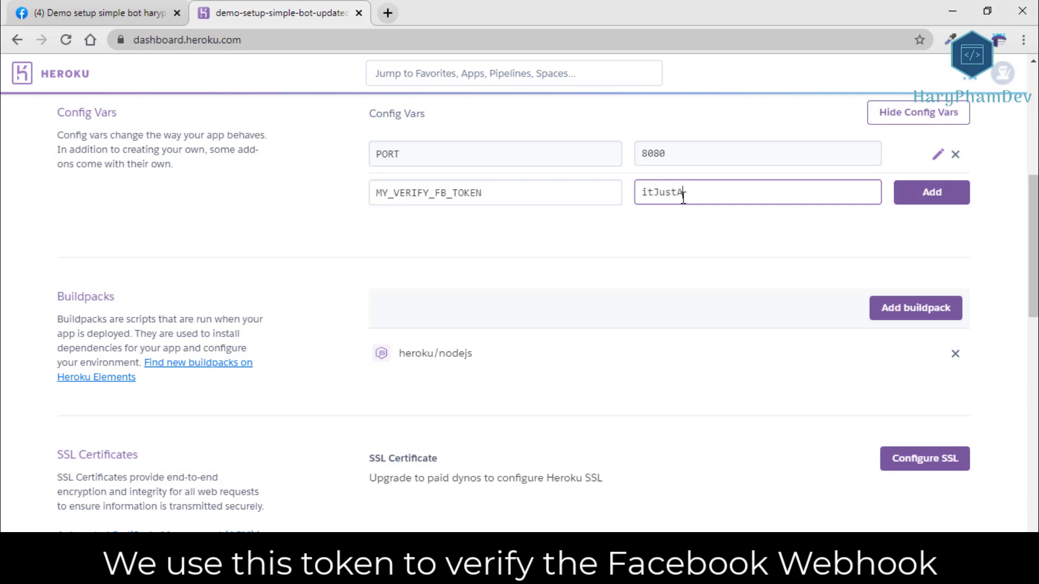
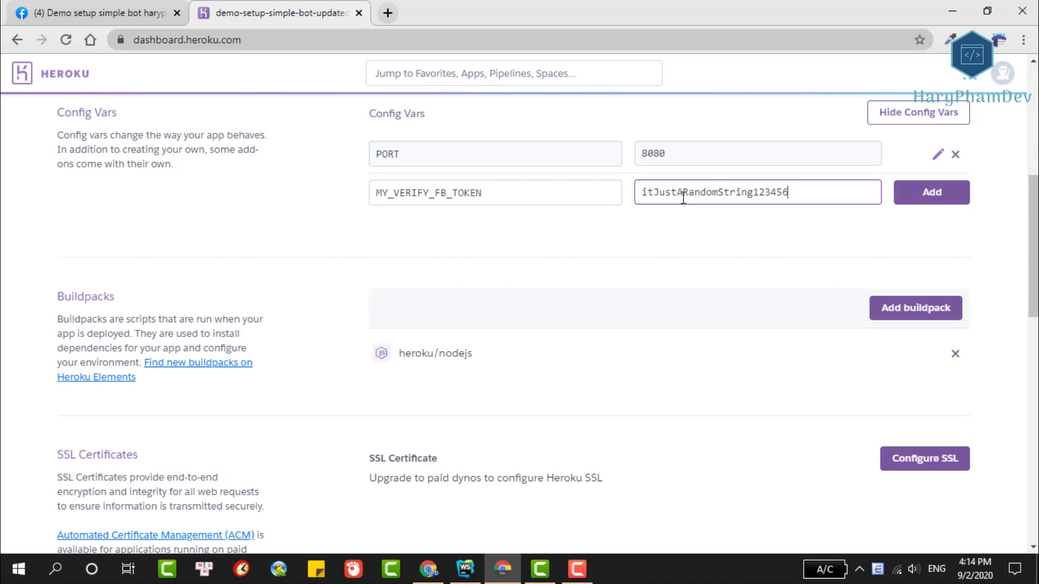
click(908, 204)
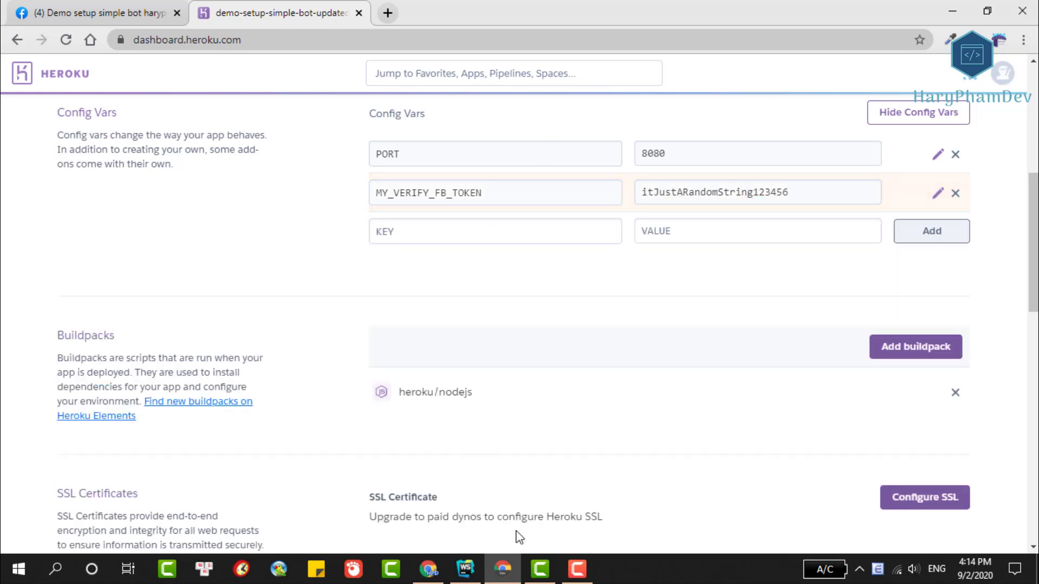
Add an empty FB_PAGE_TOKEN config var, its name copied from the WebStorm project.
click(465, 568)
double_click(342, 144)
key(ctrl+c)
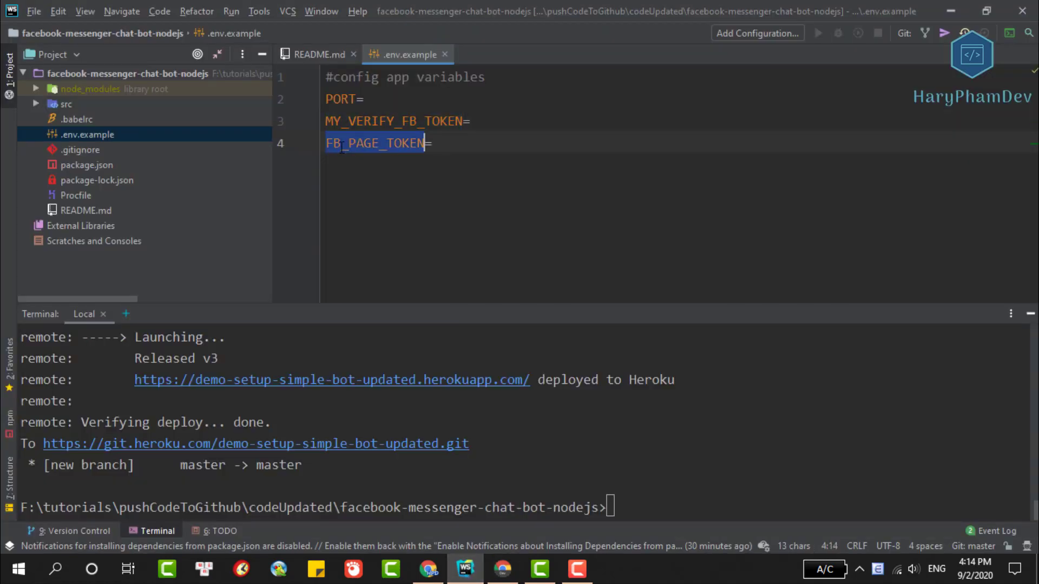
click(502, 568)
click(512, 230)
key(ctrl+v)
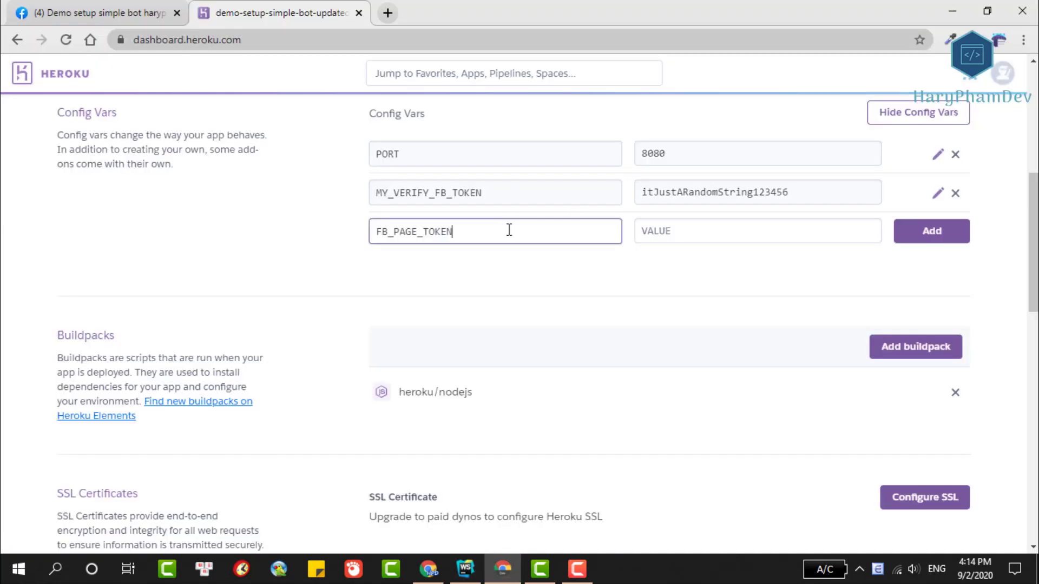
click(914, 236)
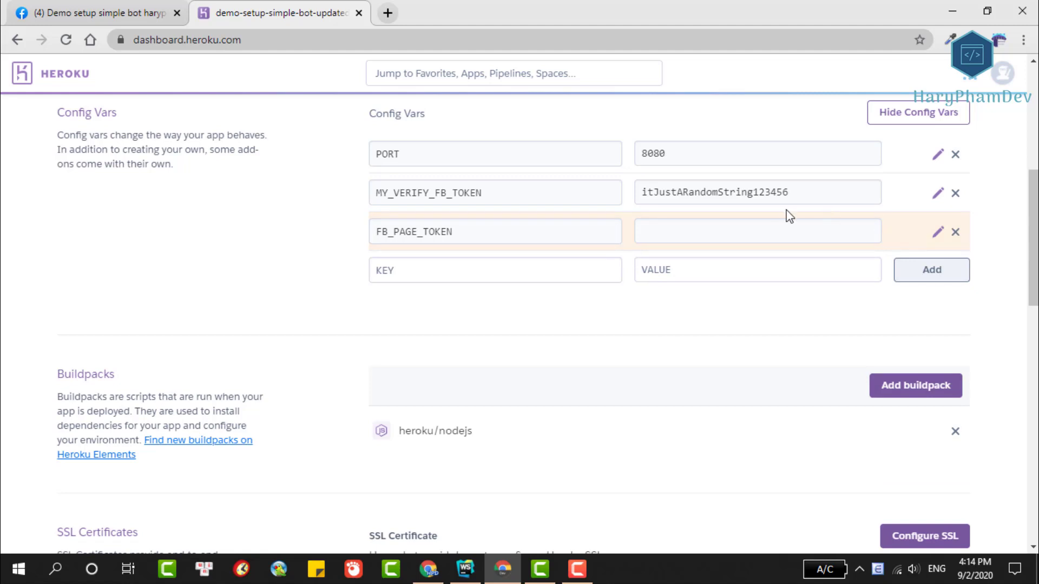
click(465, 568)
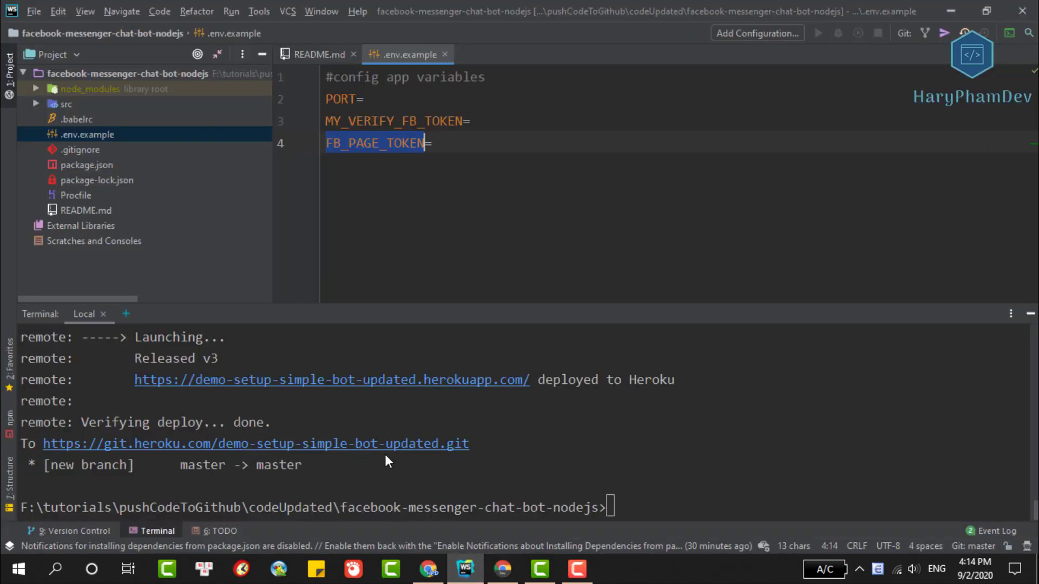
click(502, 569)
scroll(778, 211, up, 3)
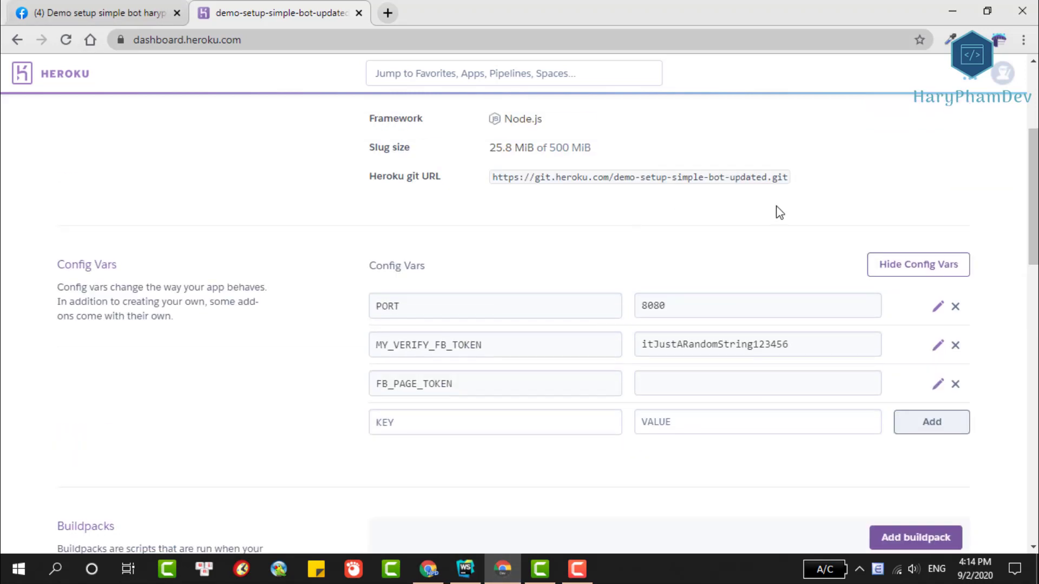
scroll(798, 267, up, 4)
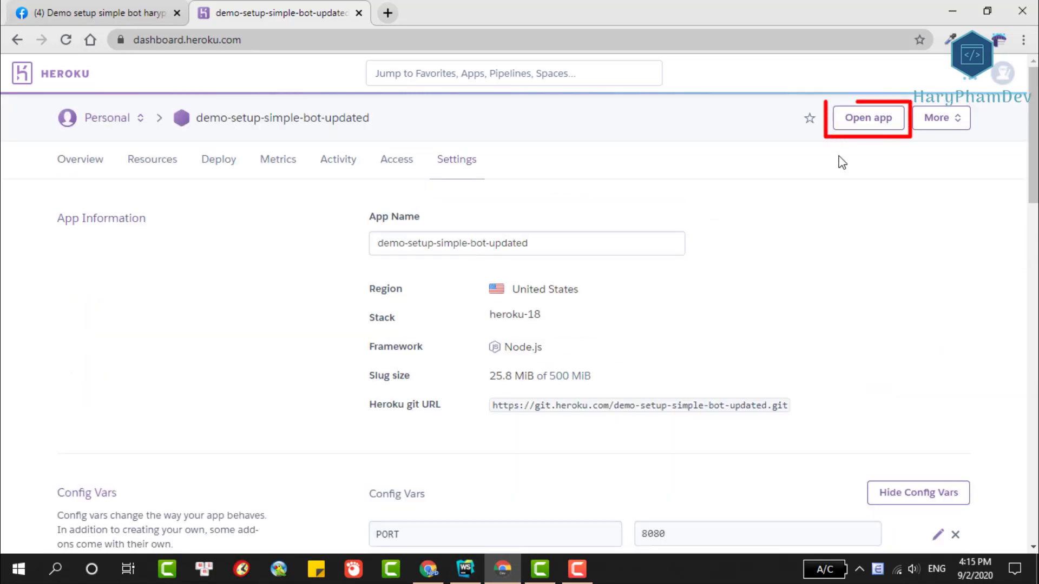
Open the crashing app, copy 'heroku logs --tail' from its error page, and run it in WebStorm's terminal.
click(851, 124)
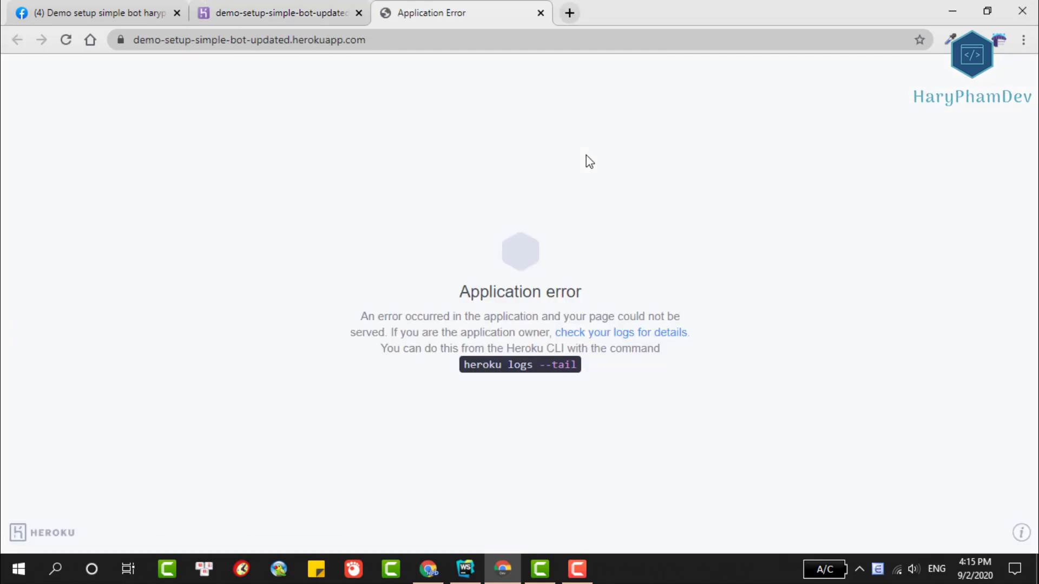
drag(463, 366, 577, 368)
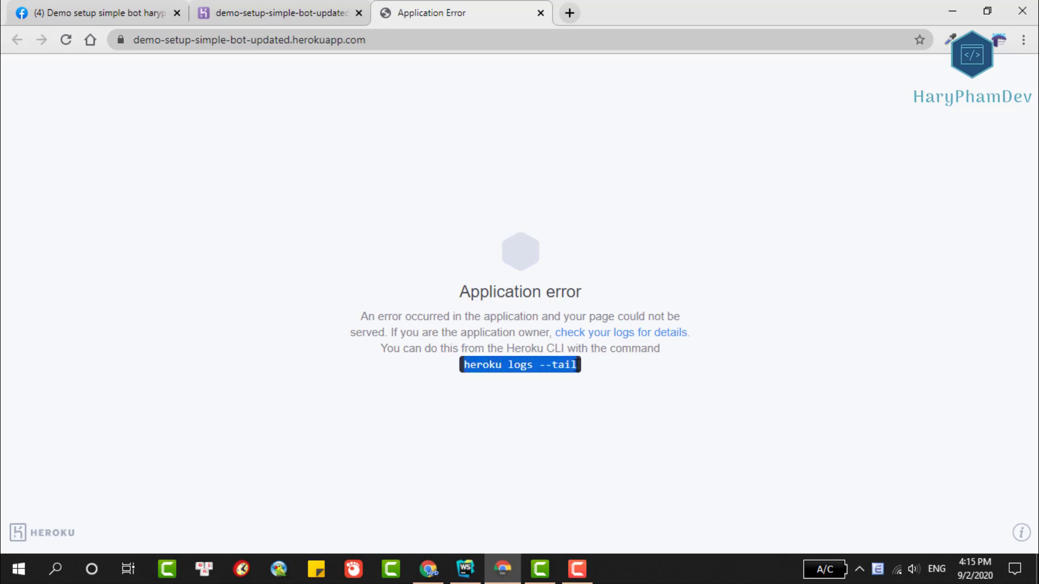
right_click(566, 363)
click(583, 378)
click(466, 569)
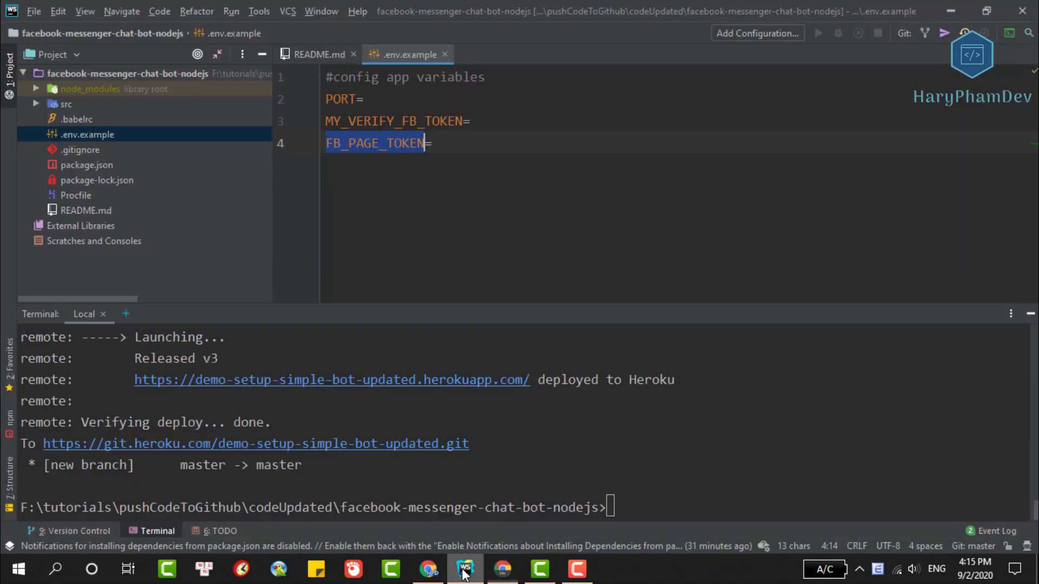
key(ctrl+v)
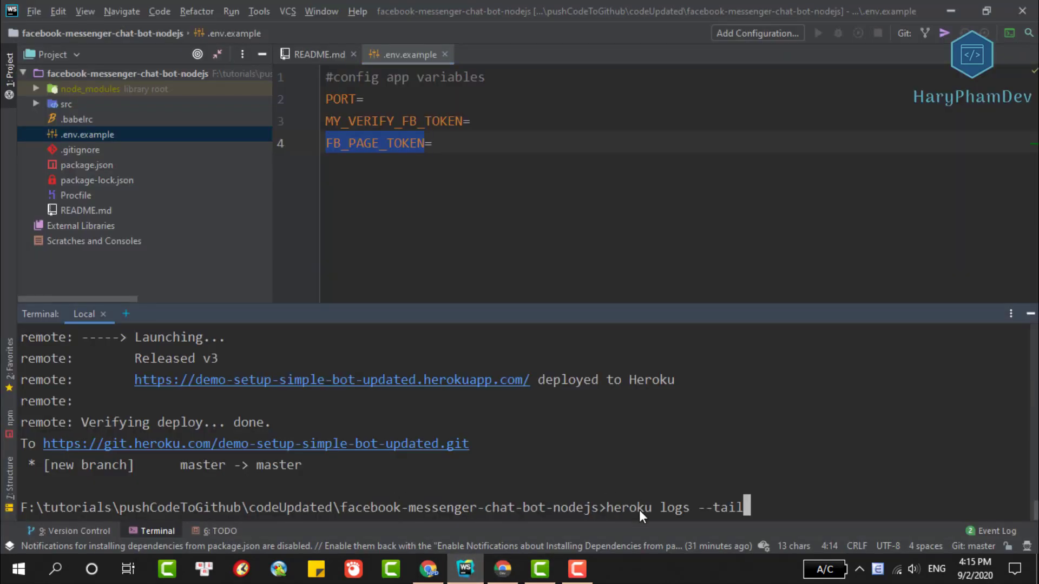
key(Return)
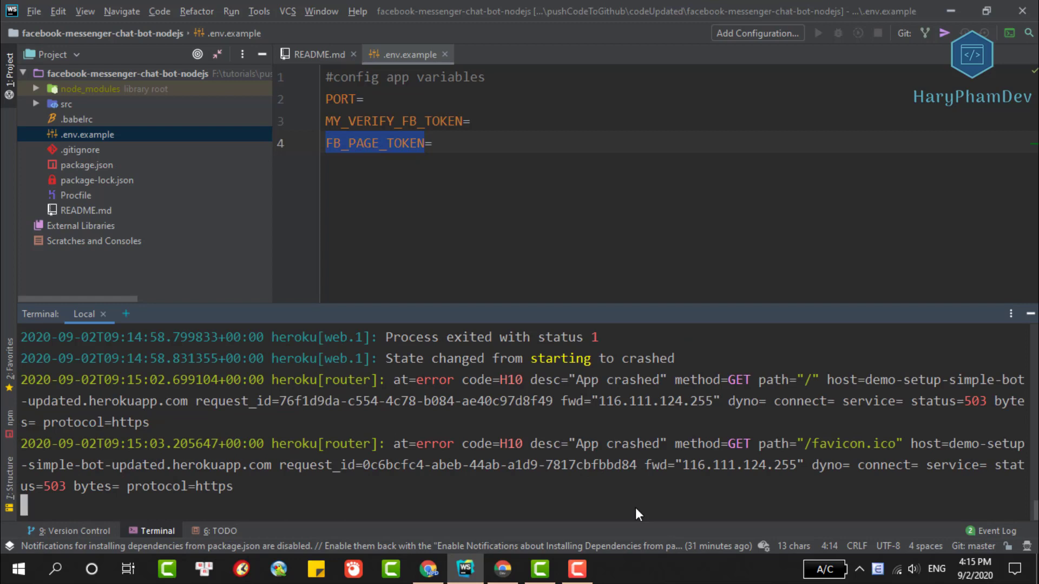
Spot the 'nodemon: not found' error and add '( need to setup dev dependencies:' plus a blank line to the README.
scroll(619, 430, up, 3)
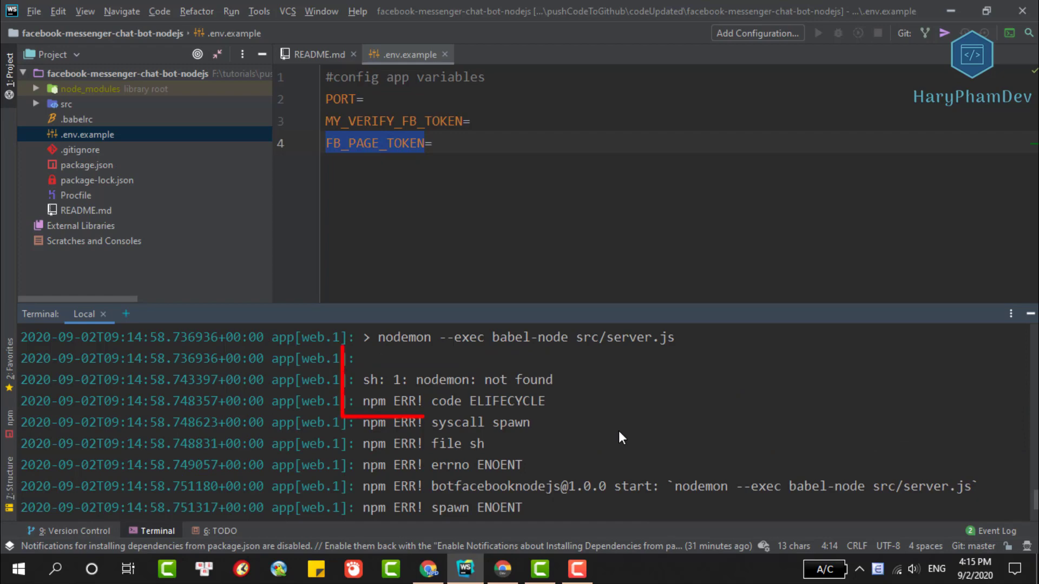
drag(410, 379, 488, 379)
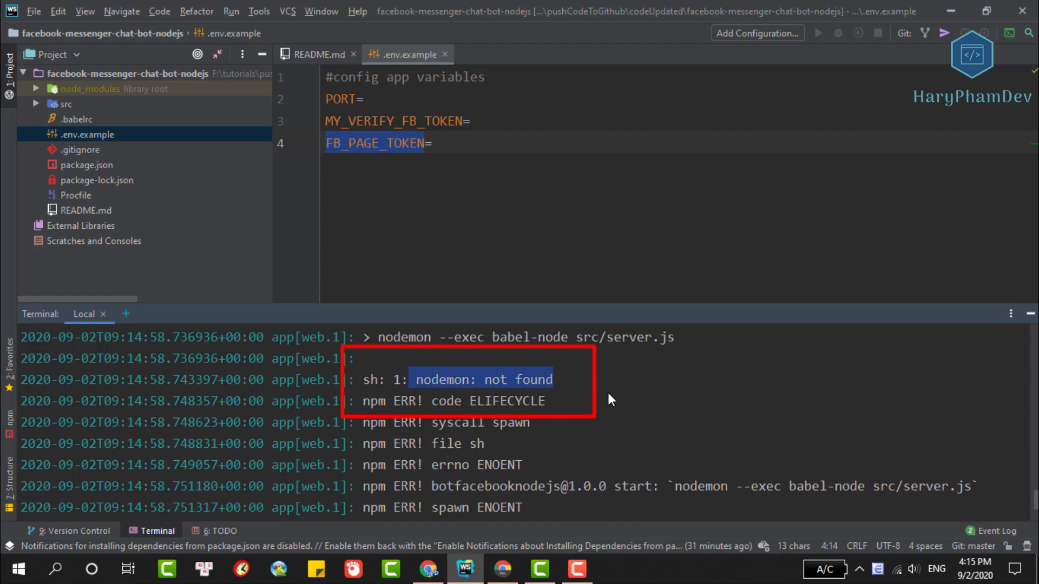
scroll(502, 385, down, 6)
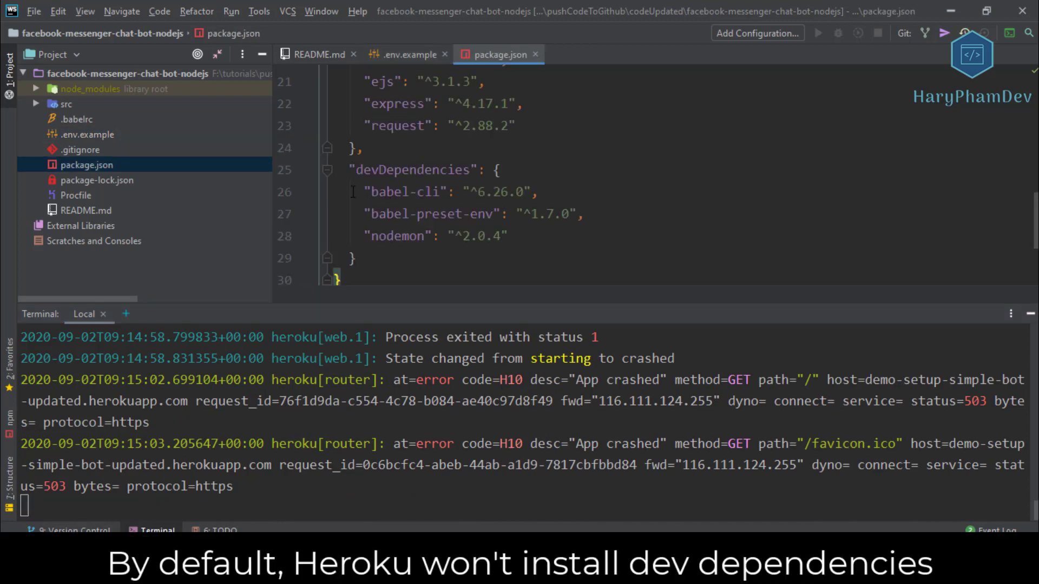
drag(352, 192, 529, 242)
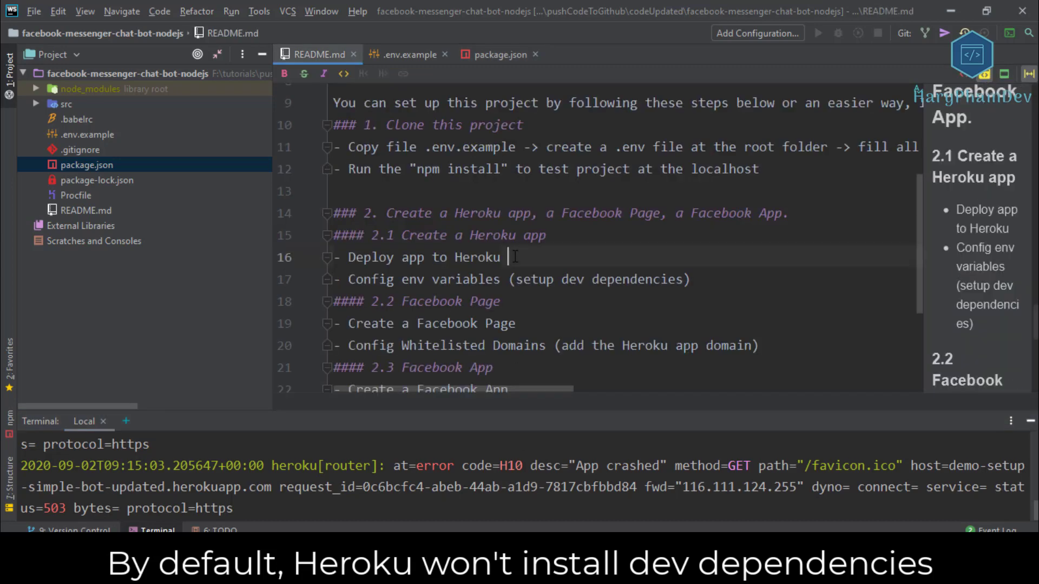
text(( )
text(need to setup )
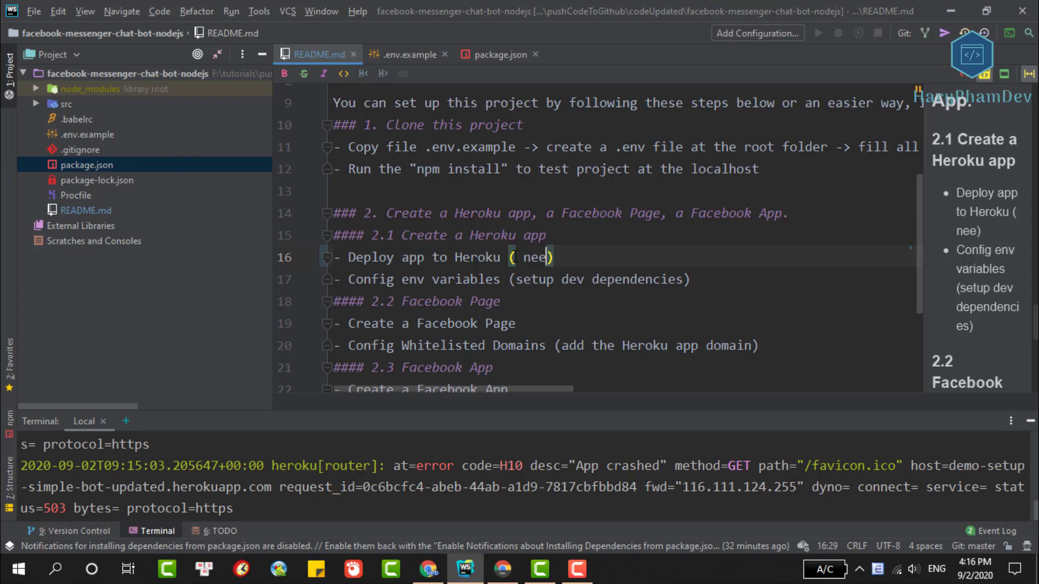
text(dev dependencies:)
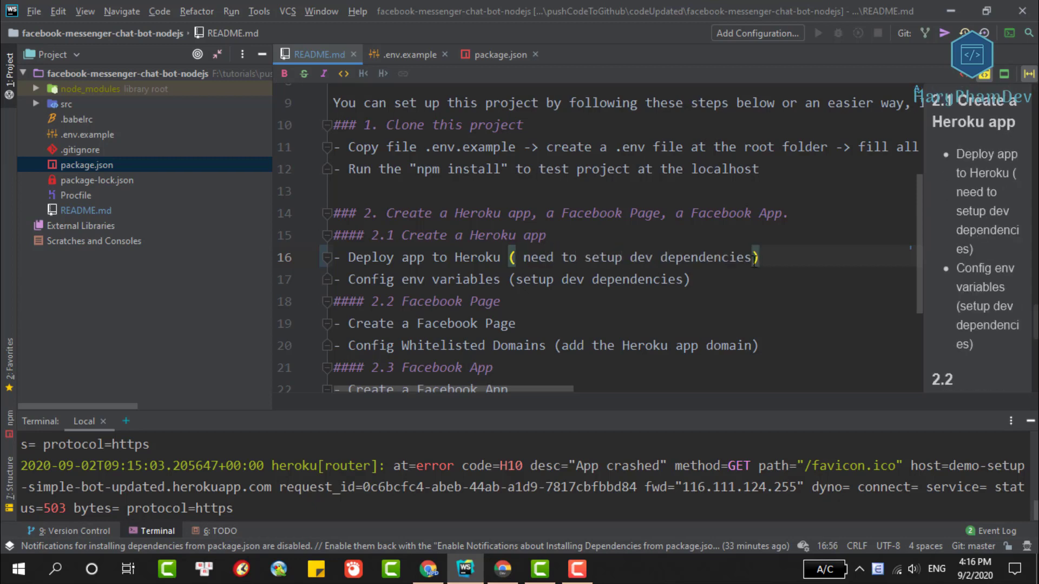
key(Return)
key(Return)
Pause the 'How to deploy a NodeJS app to Heroku' video and select its NPM_CONFIG_PRODUCTION=false command.
key(alt+Tab)
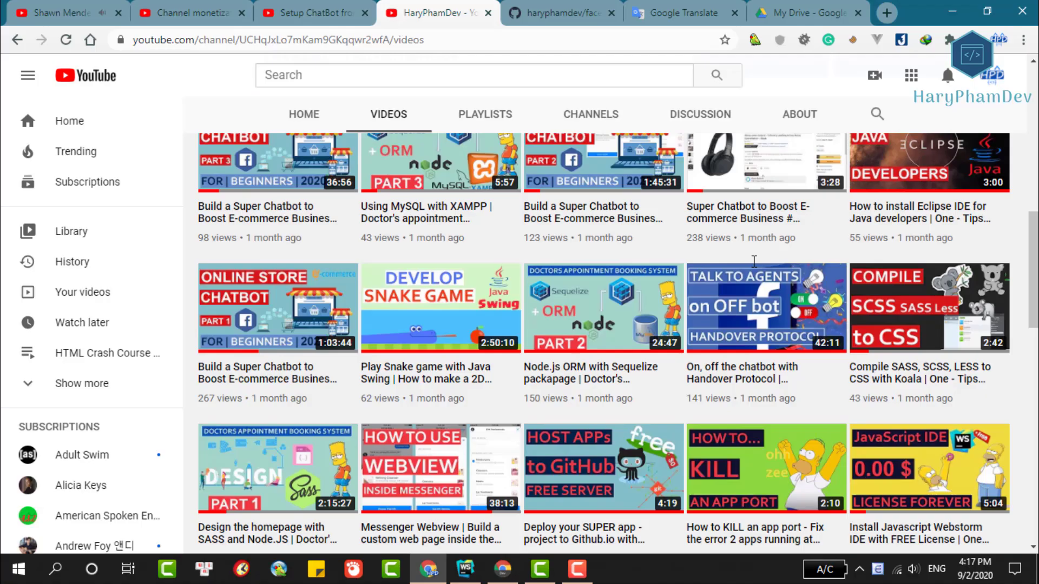
scroll(391, 306, down, 6)
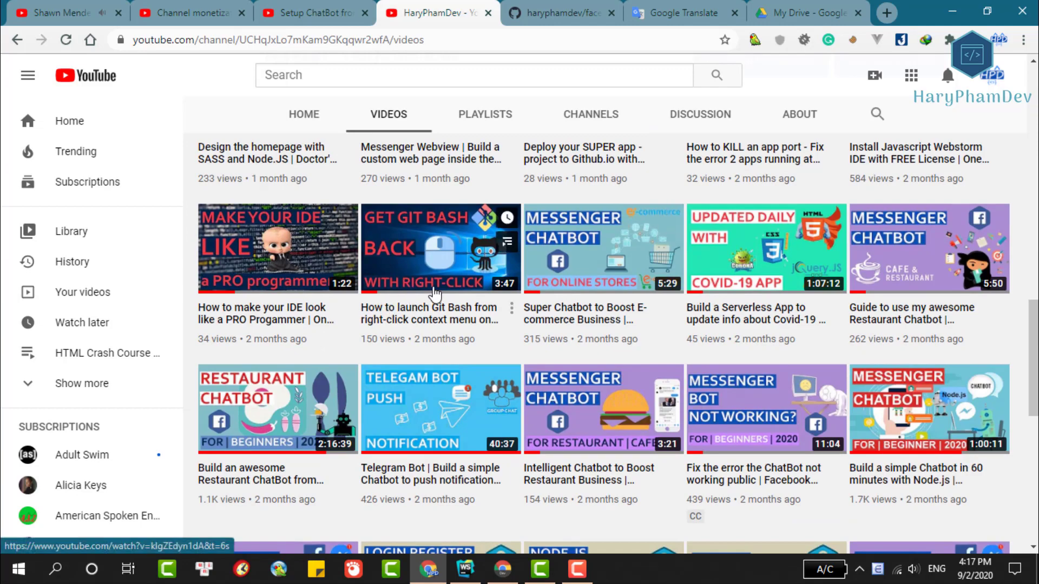
scroll(390, 305, down, 8)
scroll(411, 256, down, 1)
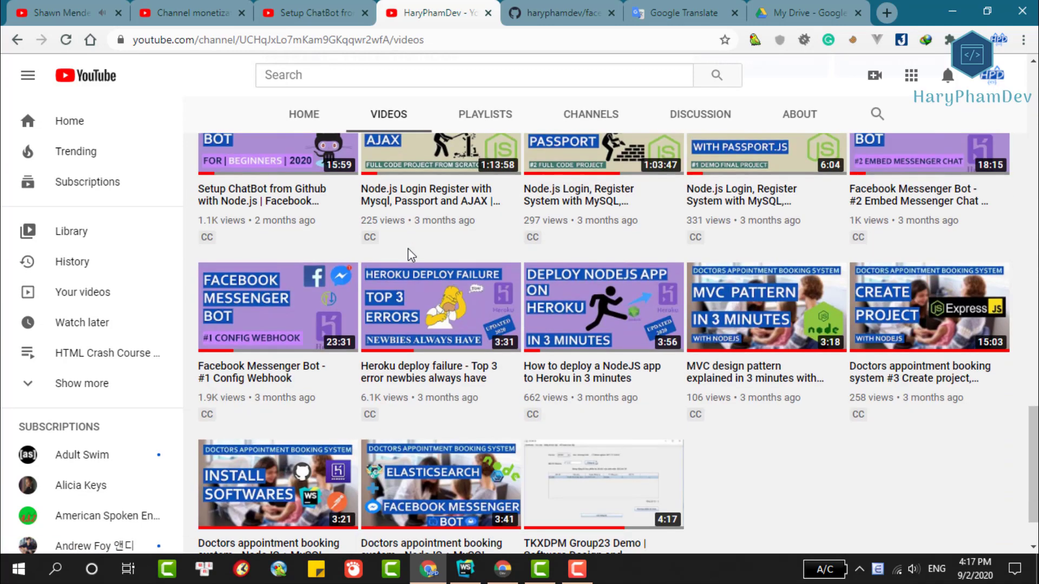
click(584, 320)
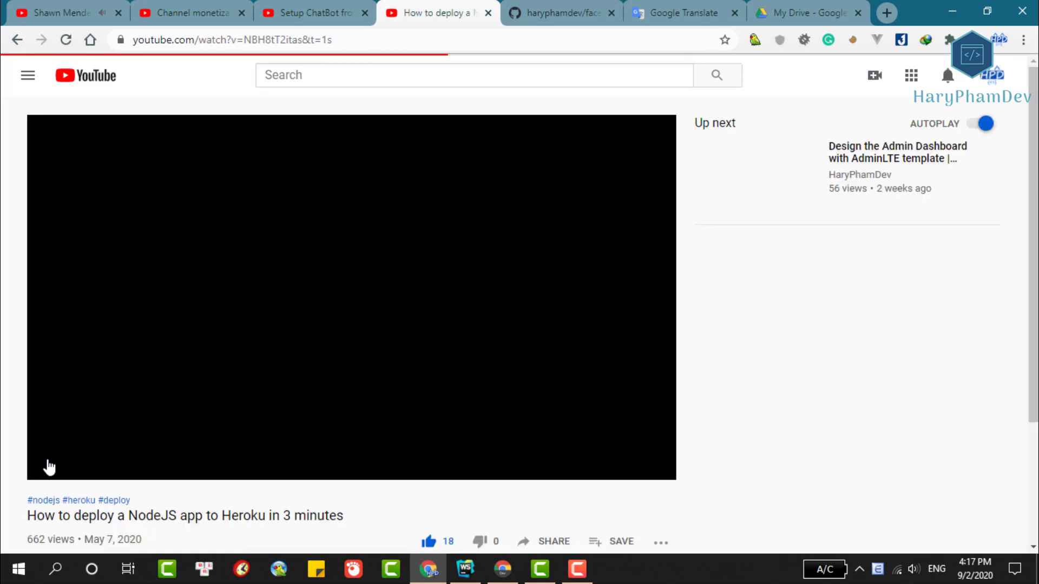
click(53, 467)
scroll(11, 348, down, 7)
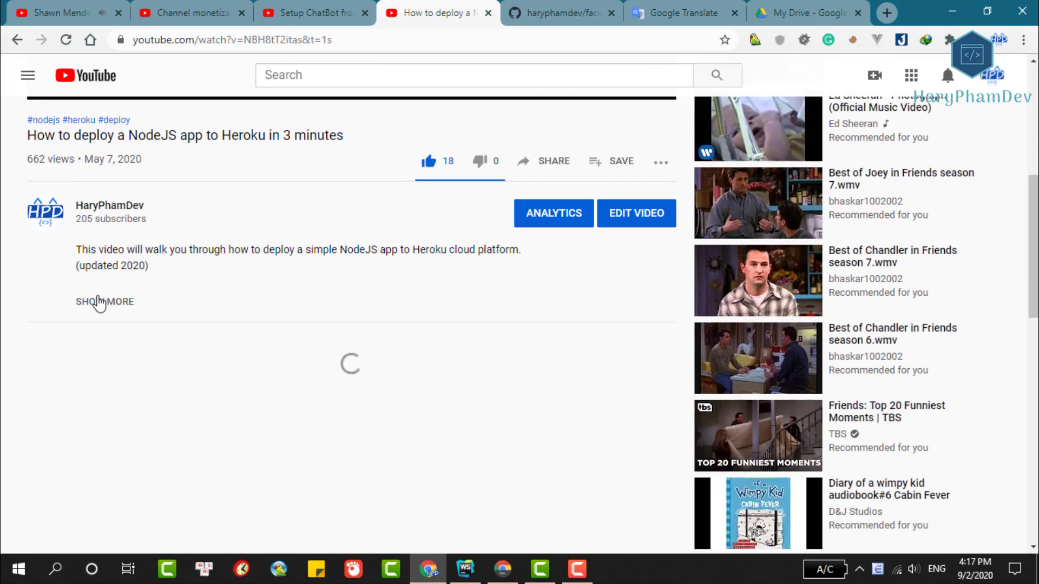
scroll(113, 306, down, 4)
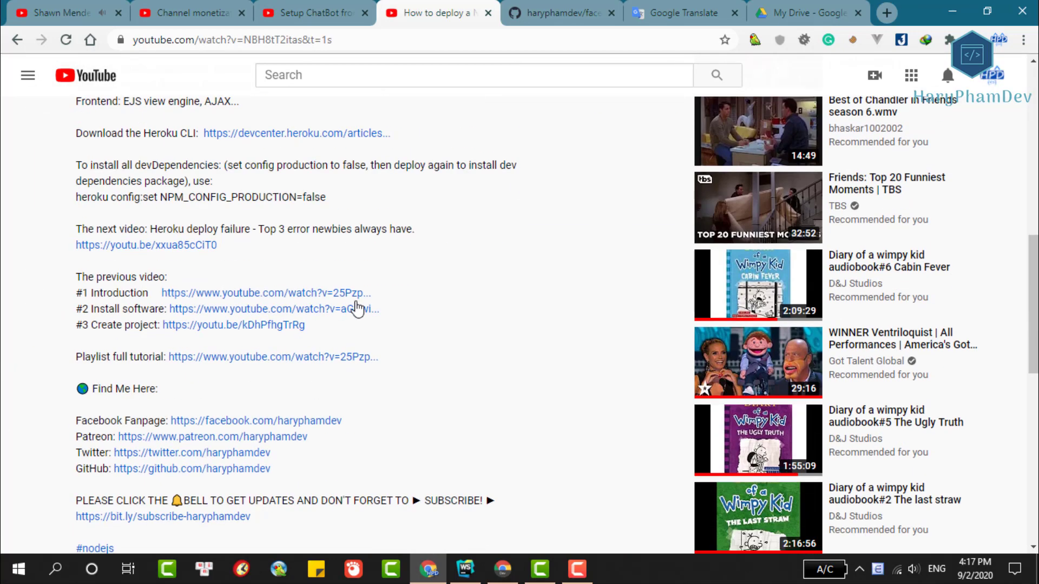
drag(335, 197, 98, 199)
right_click(76, 197)
Run heroku config:set NPM_CONFIG_PRODUCTION=false in a new WebStorm terminal tab.
click(103, 207)
key(alt+Tab)
click(129, 426)
drag(401, 417, 401, 274)
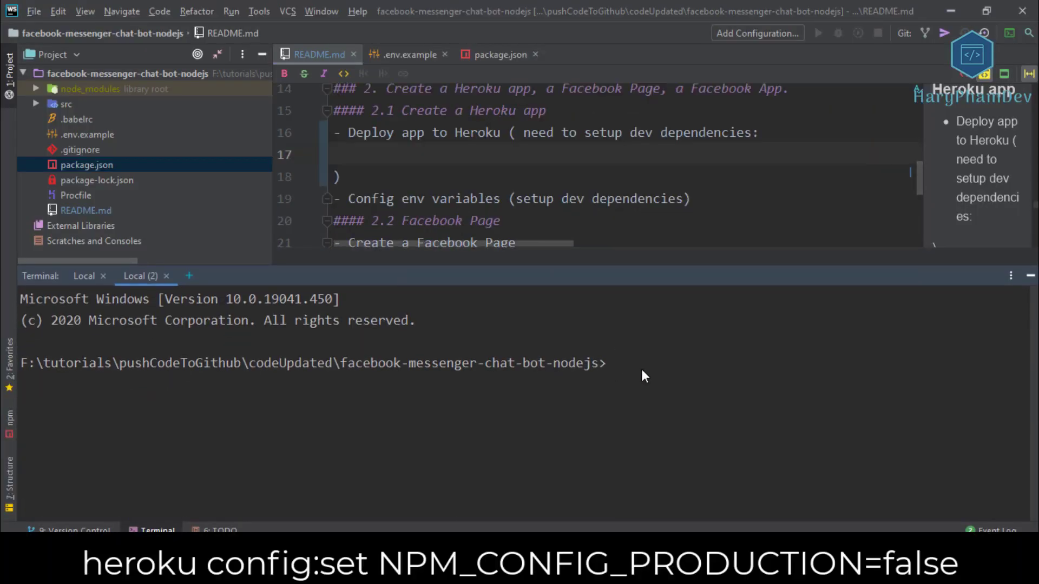
key(ctrl+v)
key(Return)
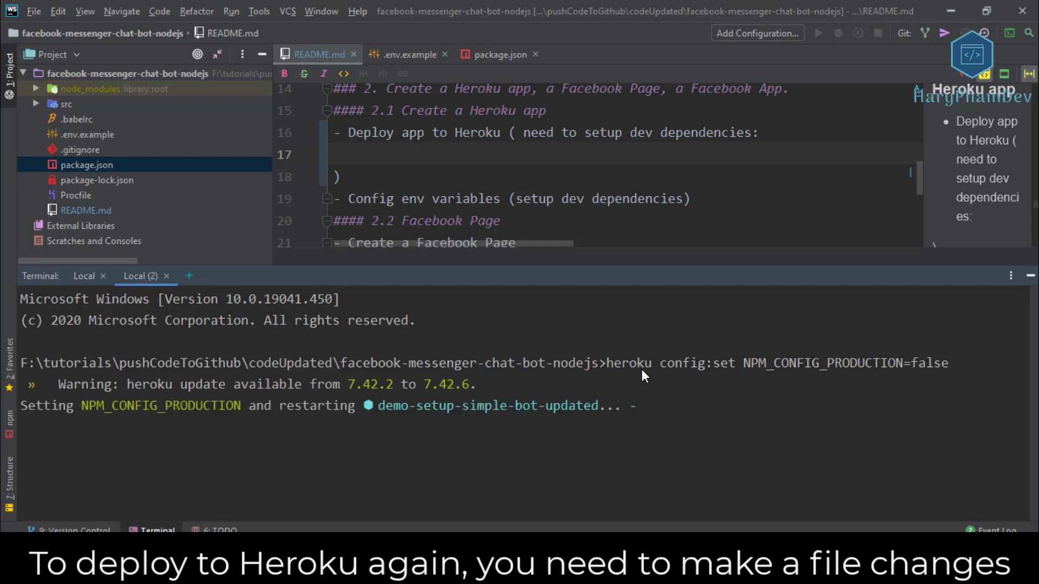
Paste the config:set command onto the README's blank line.
drag(696, 281, 693, 298)
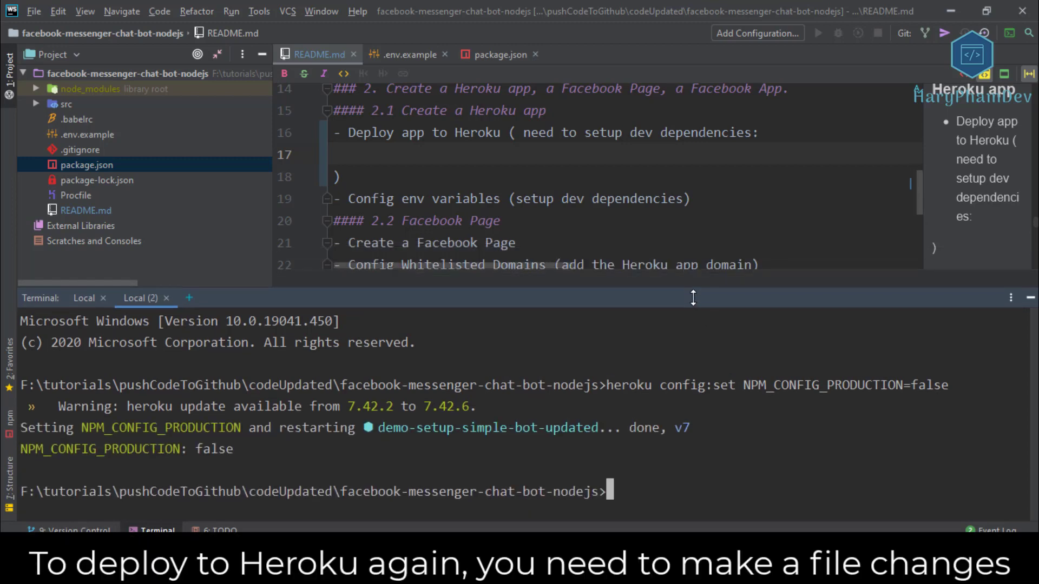
drag(770, 302, 770, 340)
scroll(504, 223, down, 1)
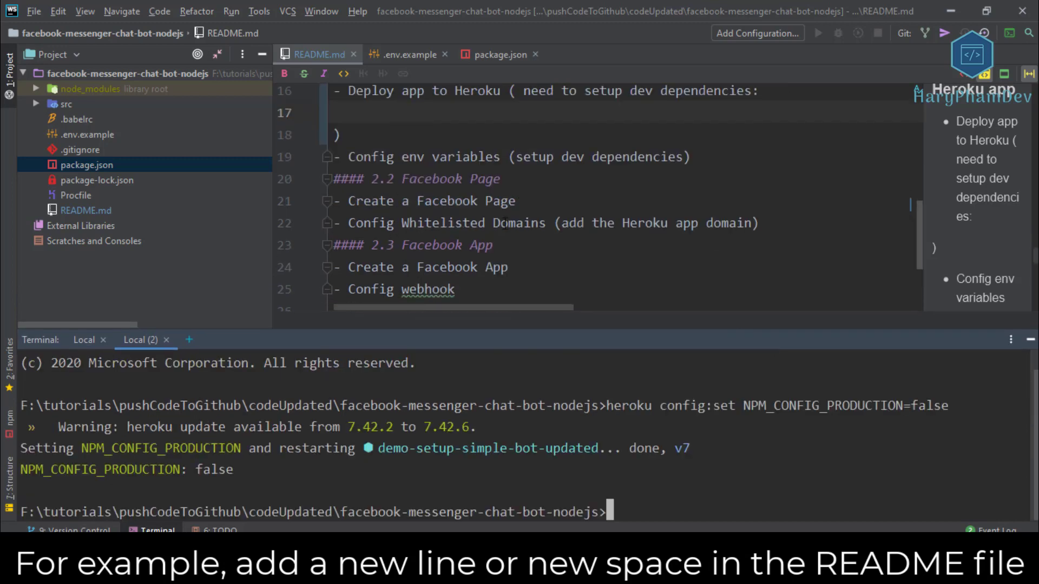
scroll(682, 219, up, 1)
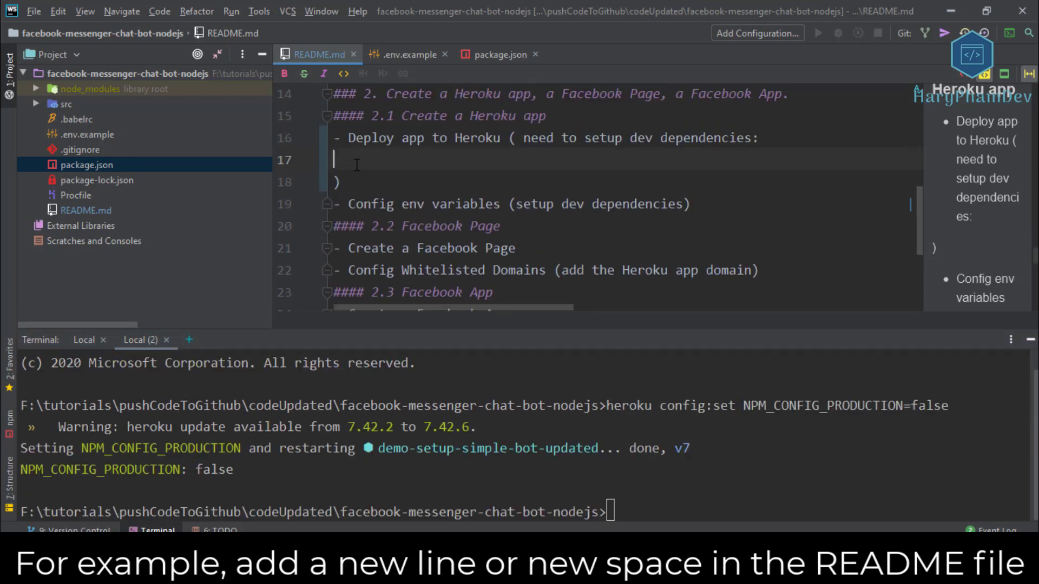
key(ctrl+v)
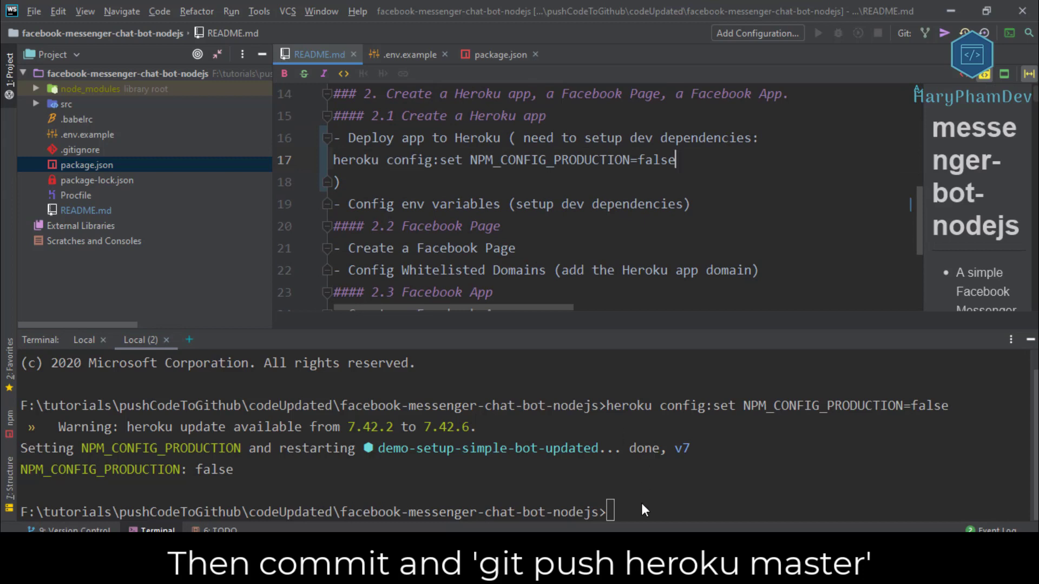
Commit all changes with message 'update', push to heroku master, and reload the app page.
click(642, 506)
text(git add .)
key(Return)
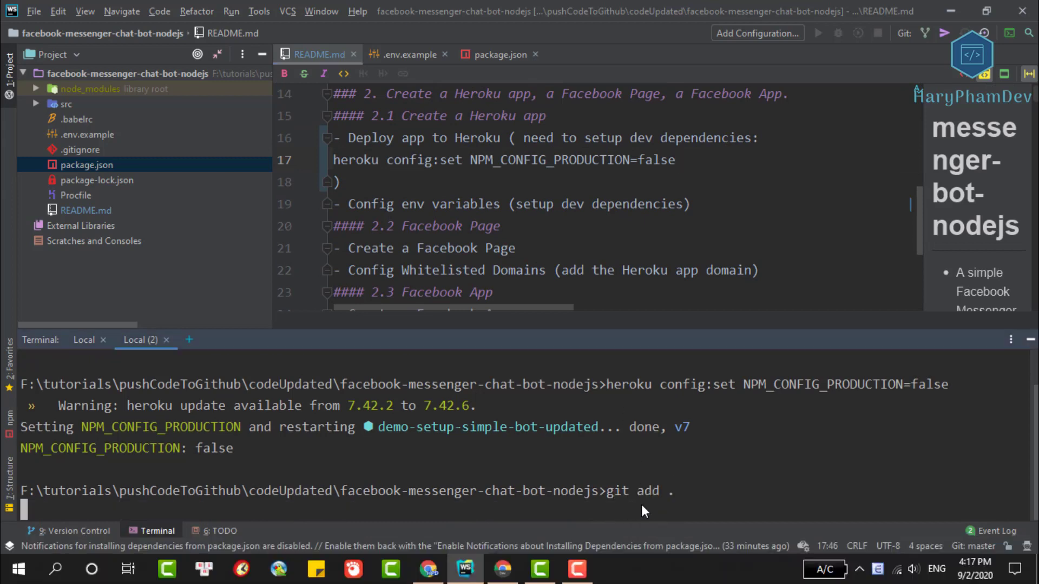
text(git commit -m ")
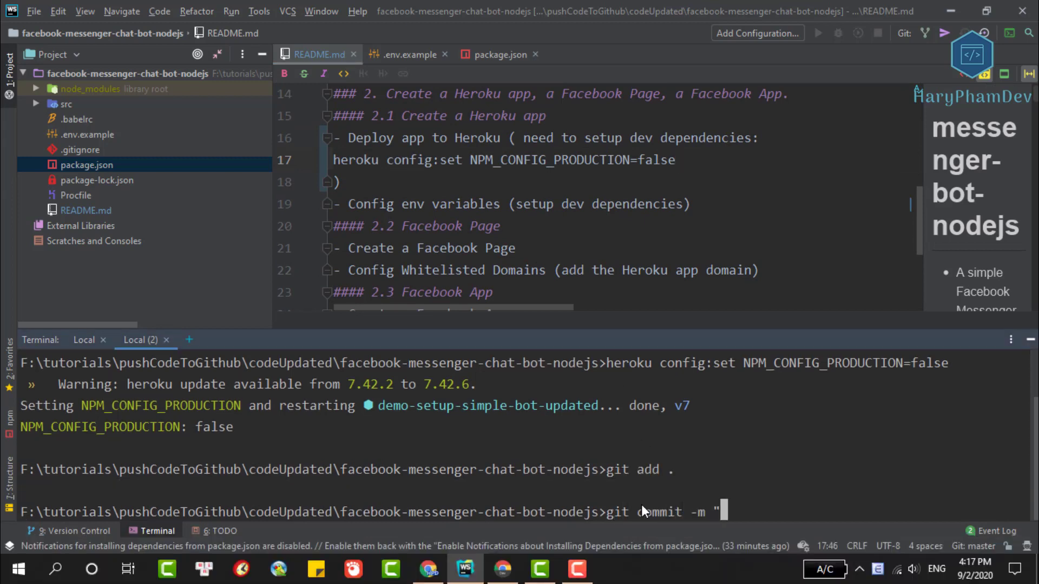
text(update")
key(Return)
text(git pus)
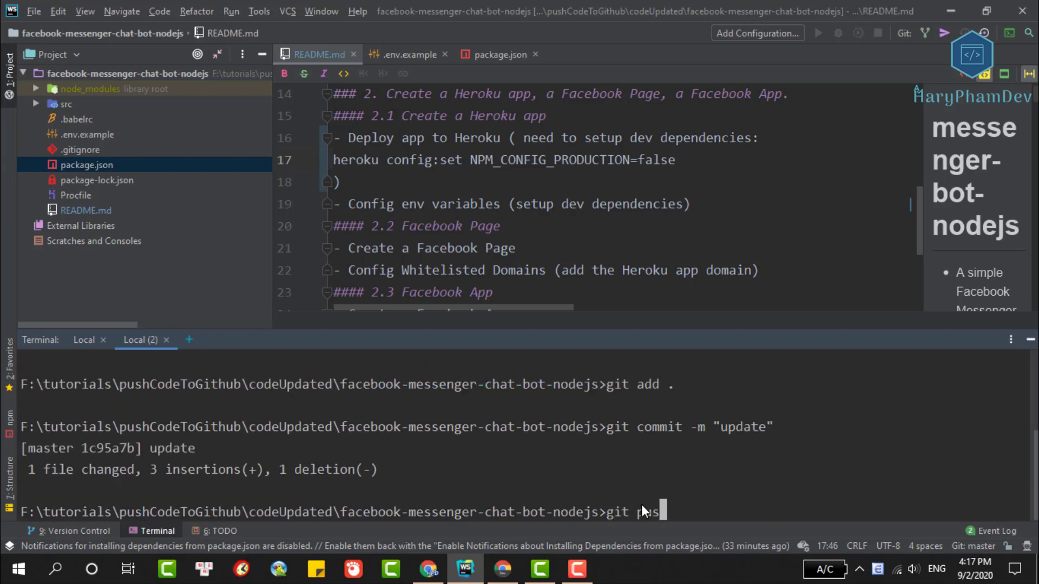
text(h heroku)
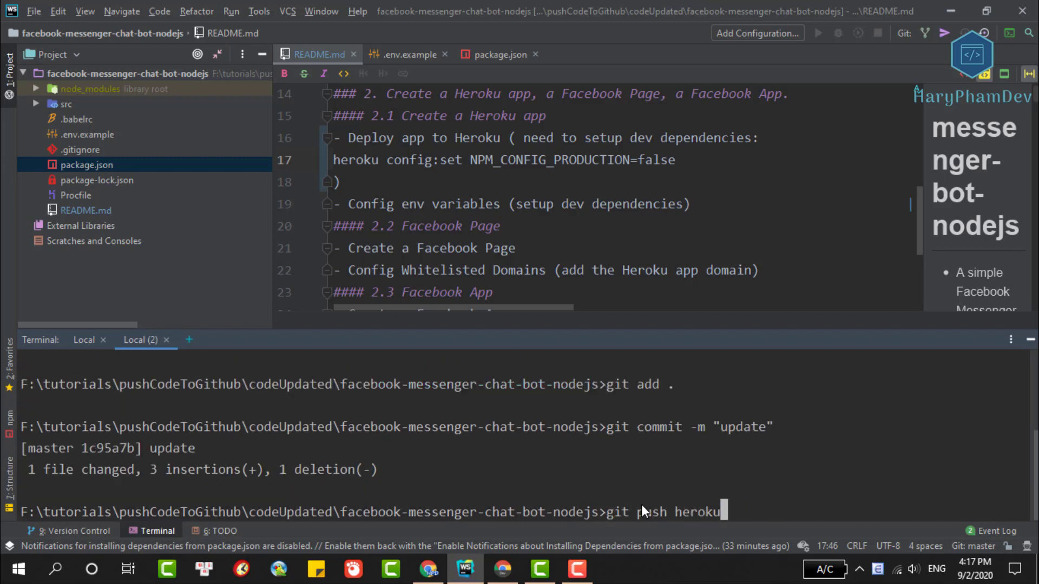
text( master)
key(Return)
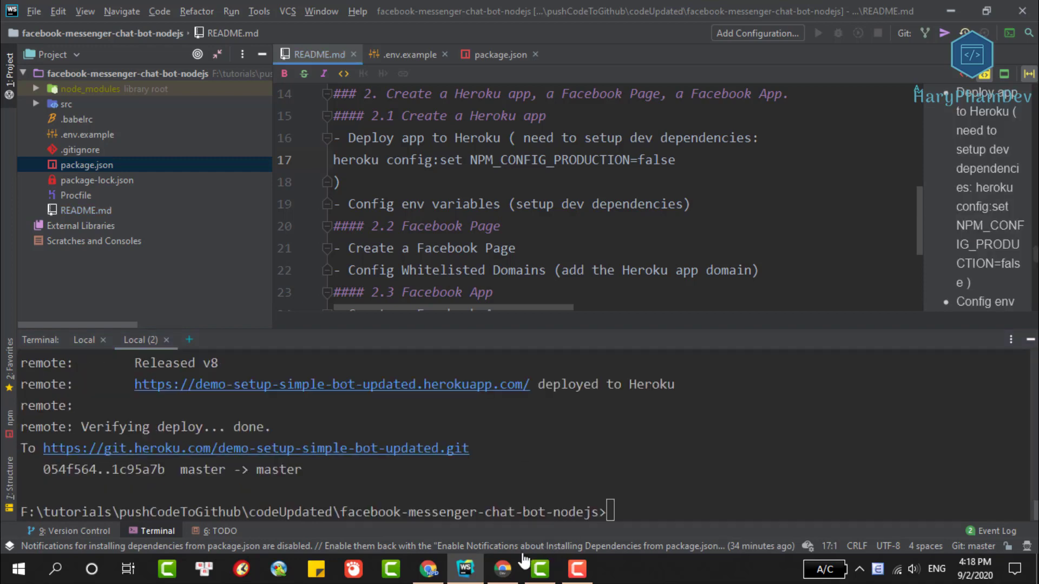
click(503, 569)
click(66, 40)
Reload the app until it shows 'Hello world from ejs file', then search 'facebook dev' in a new tab.
click(66, 40)
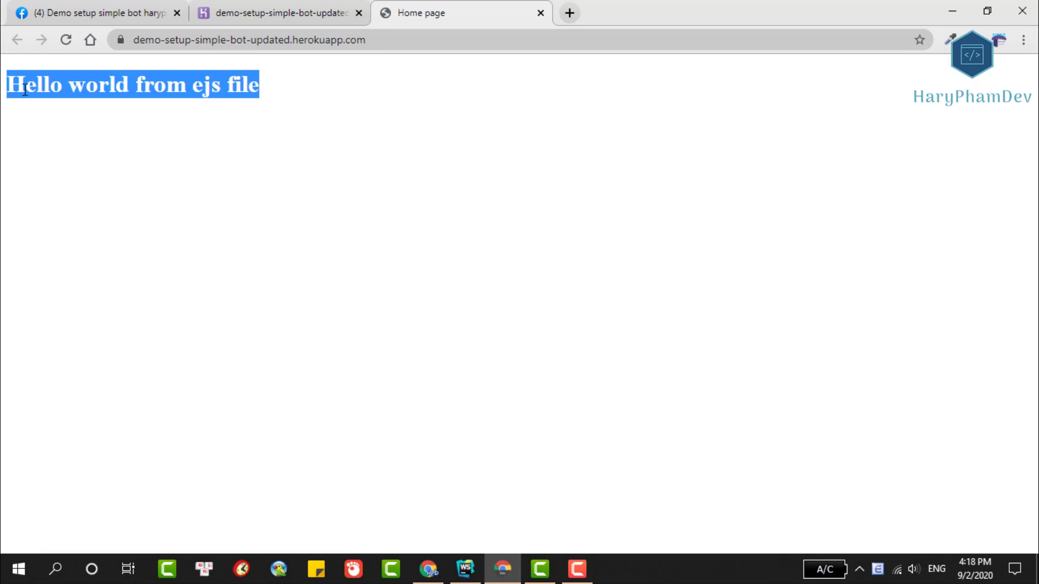
click(137, 128)
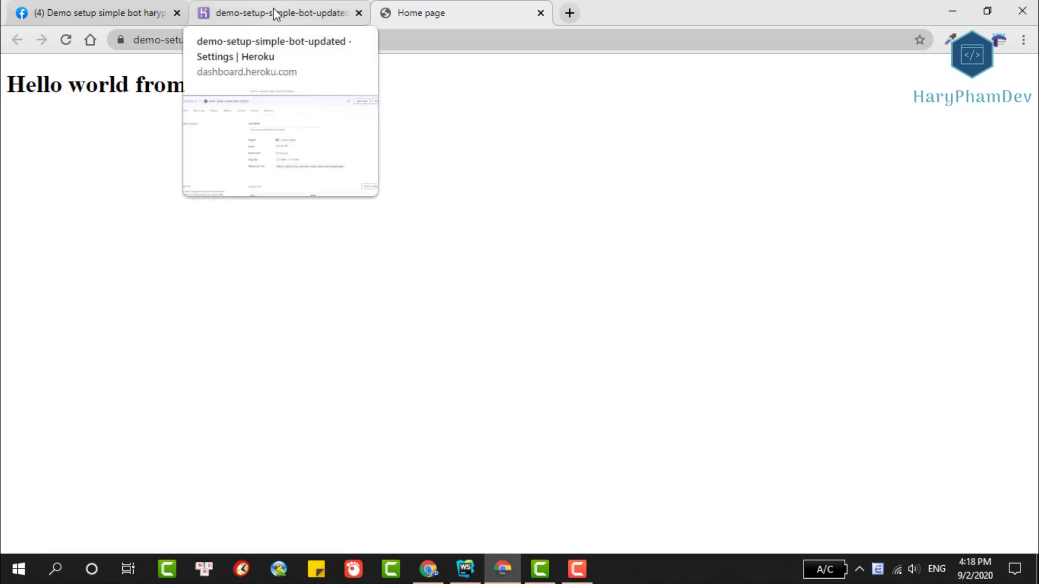
click(569, 13)
text(facebook dev)
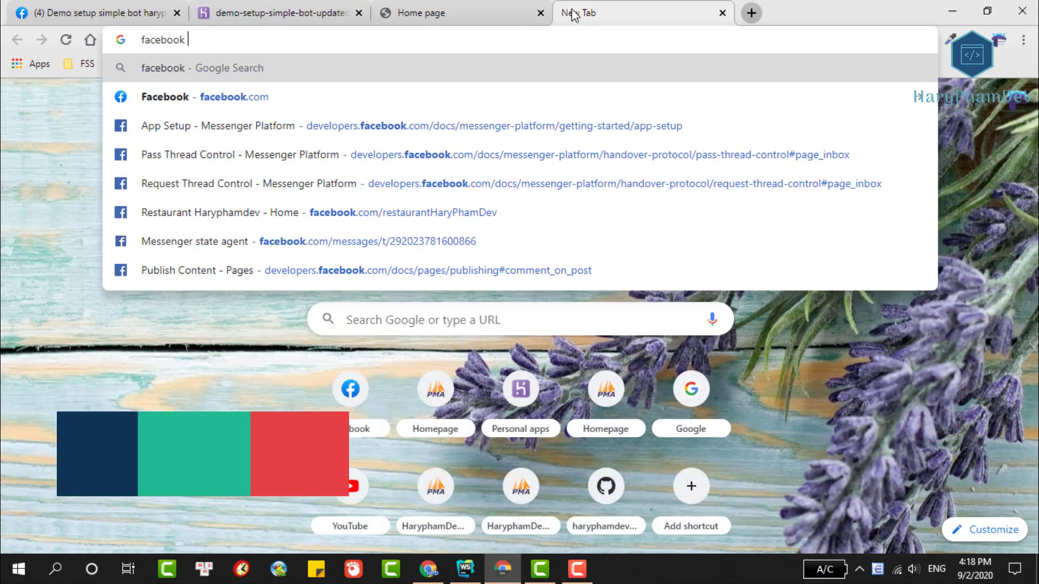
Search Google for facebook developer and go to the Facebook for Developers apps page.
click(239, 102)
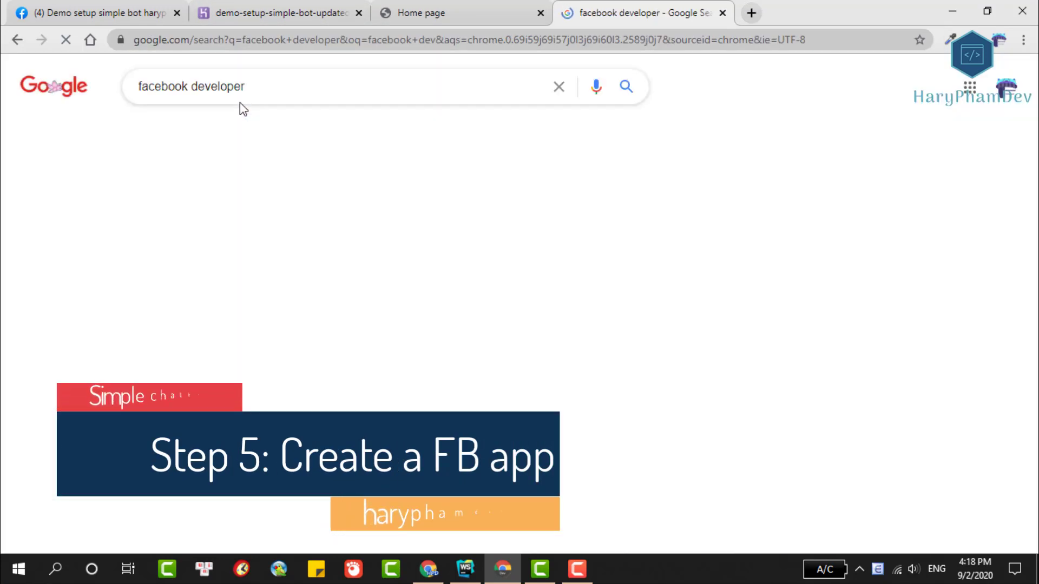
click(216, 214)
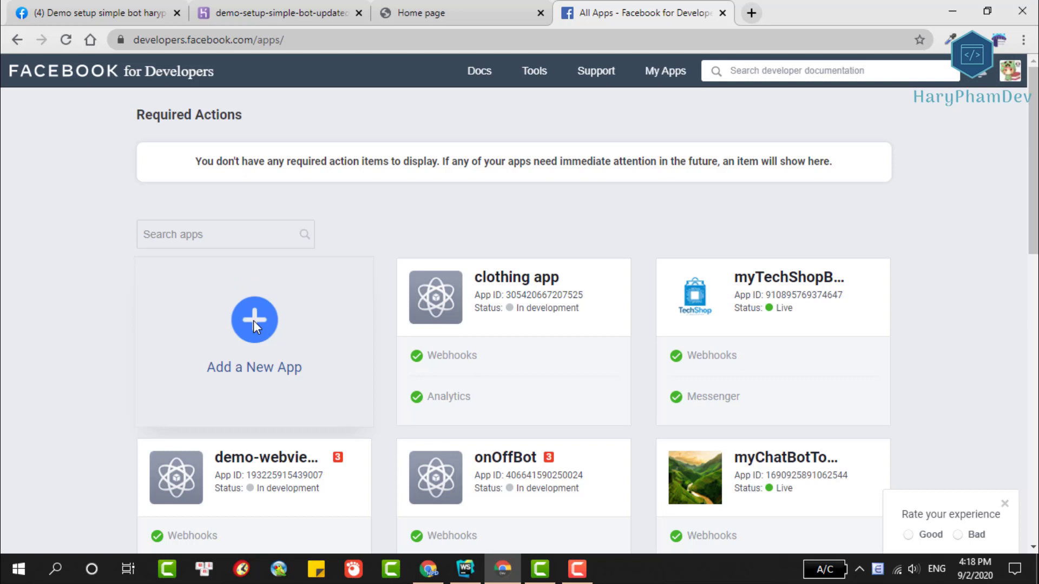
click(1015, 68)
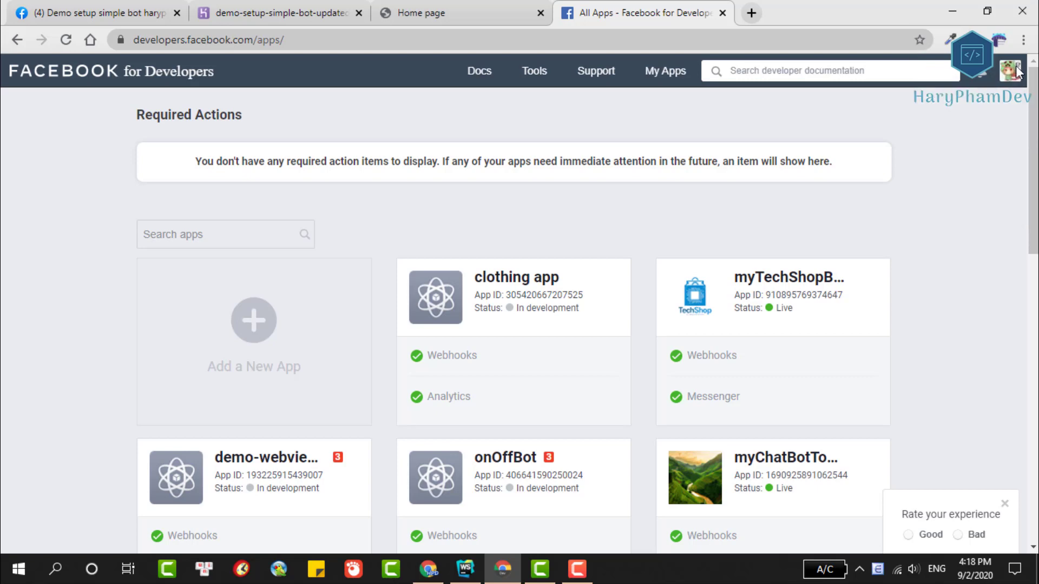
Create app ID 'demoSetupHaryphamdevBot' for business integrations, owned by yourself or your own business.
click(255, 322)
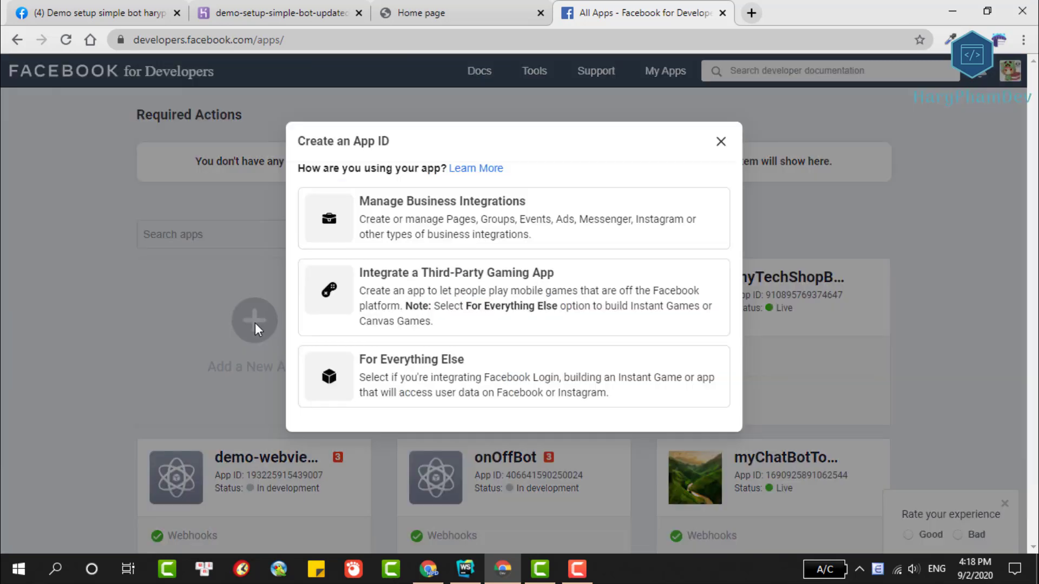
click(567, 230)
click(336, 171)
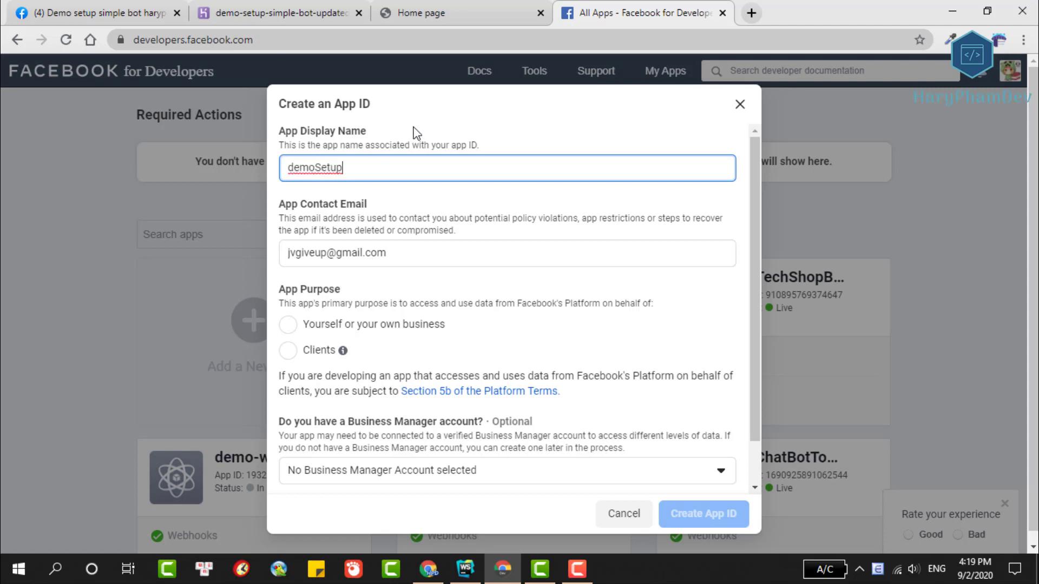
text(haryphamde)
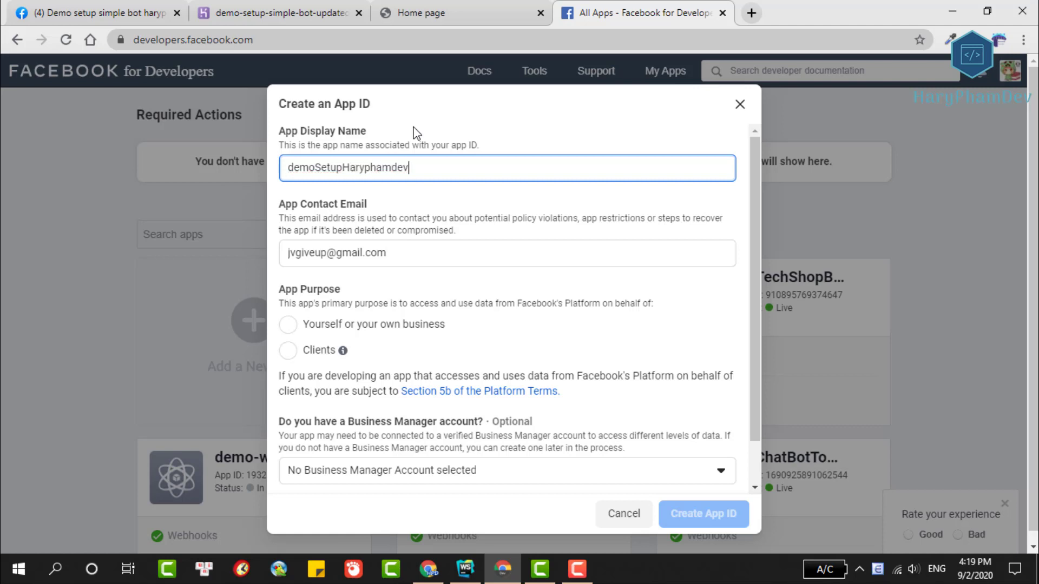
click(288, 325)
click(703, 519)
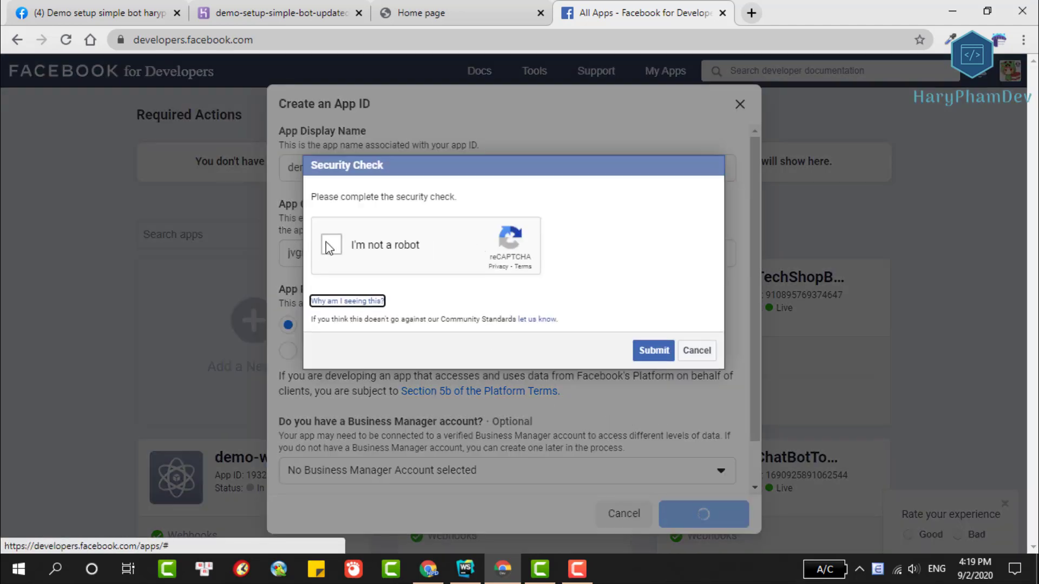
Solve the chimney-picture reCAPTCHA and submit the security check.
click(330, 244)
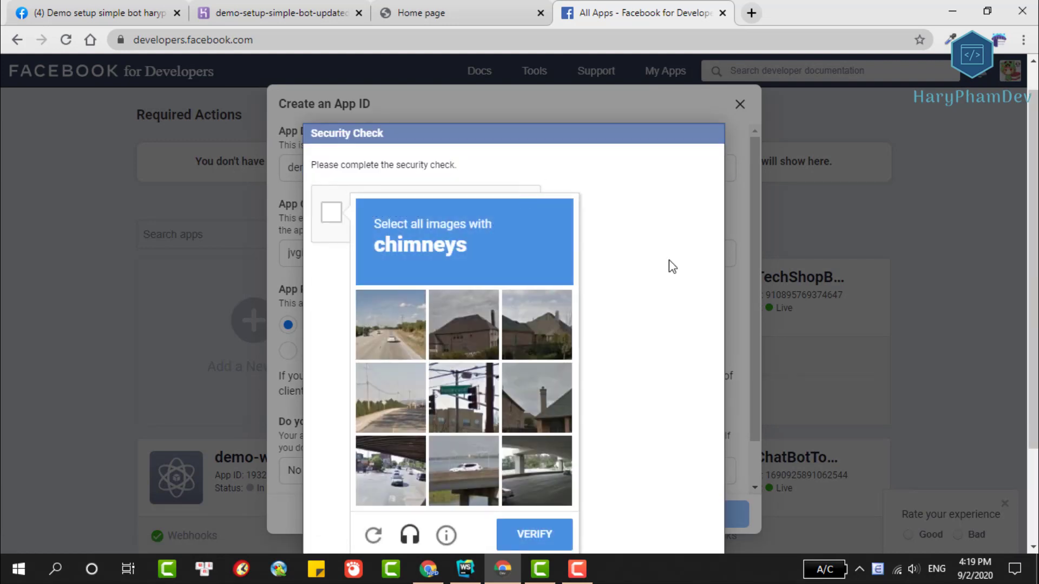
click(543, 401)
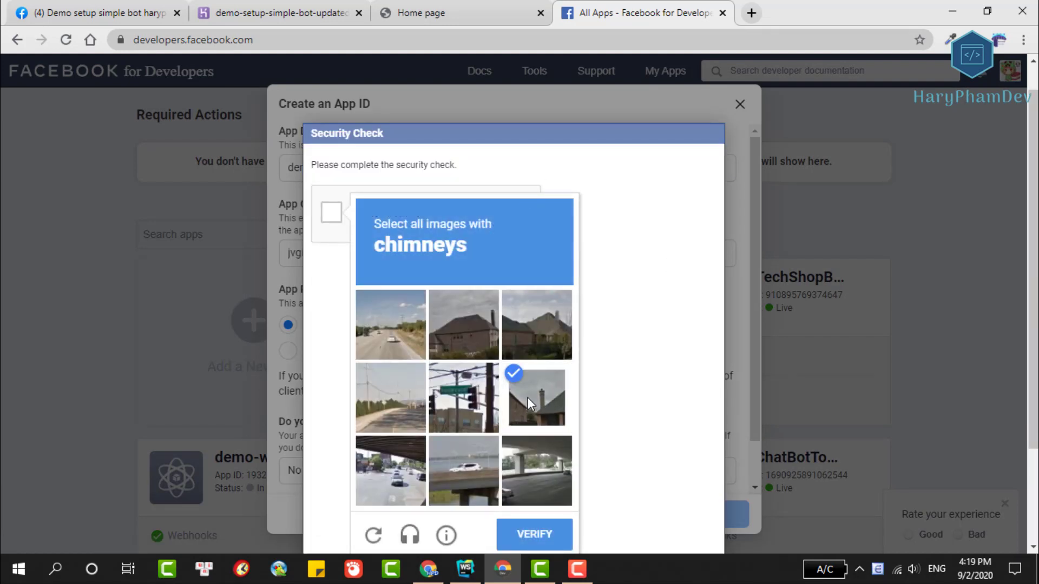
click(538, 328)
click(464, 325)
click(525, 536)
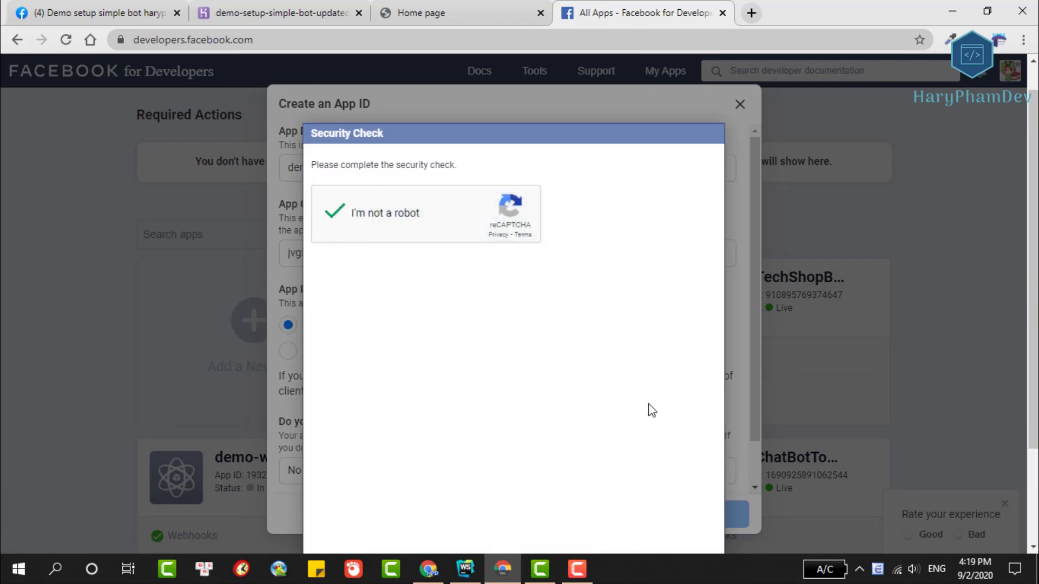
click(655, 351)
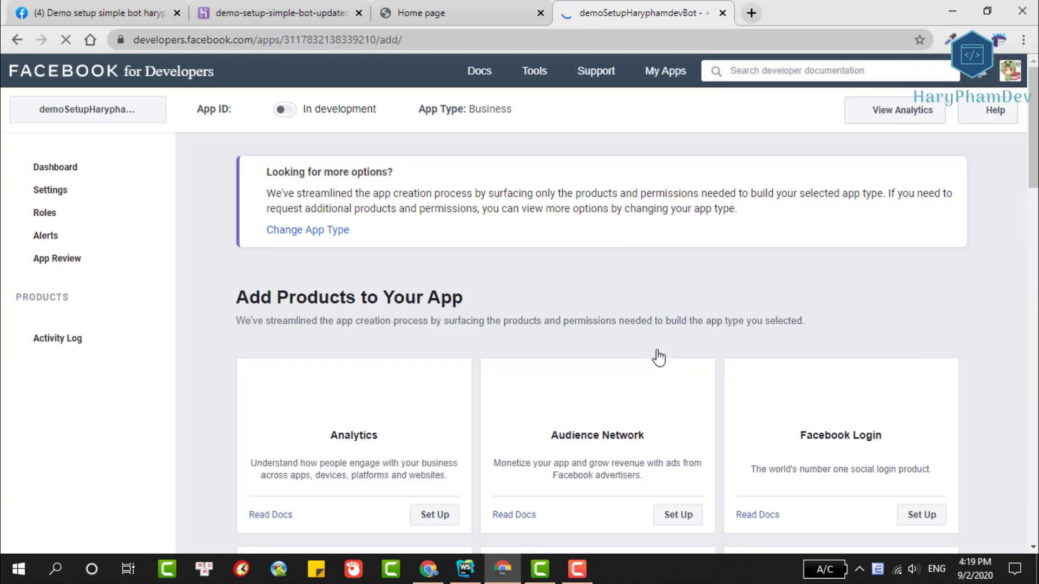
Add the Messenger product to the app.
scroll(581, 261, down, 3)
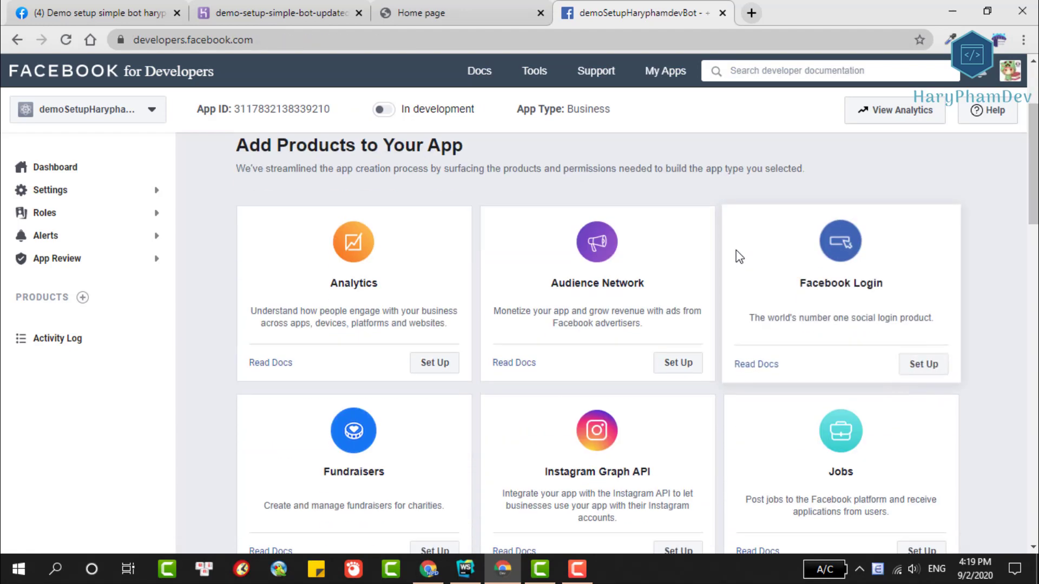
scroll(736, 250, down, 4)
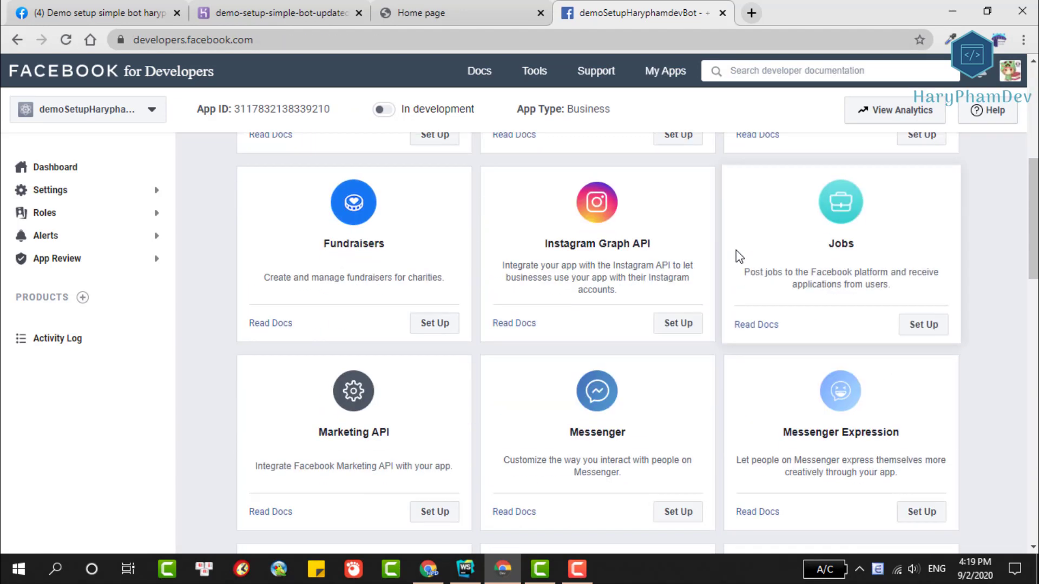
scroll(736, 250, down, 3)
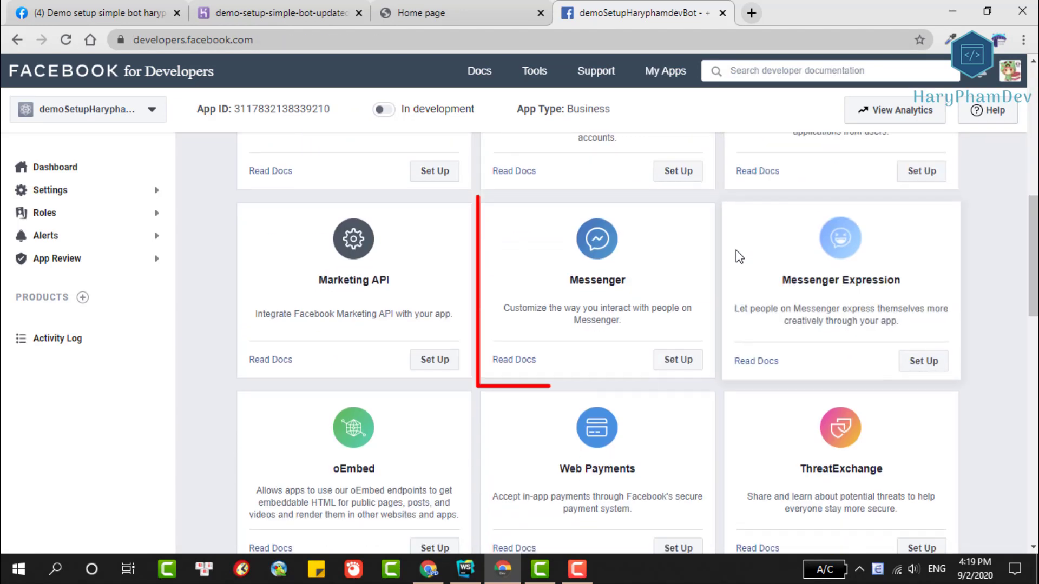
click(680, 361)
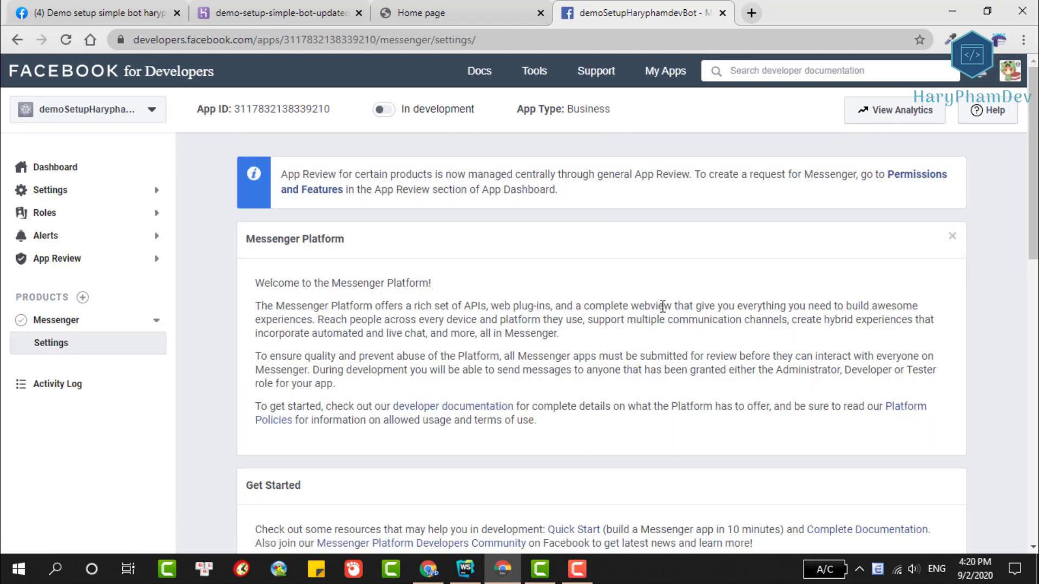
Link the 'Demo setup simple bot haryphamdev' page to Messenger and grant its permissions.
scroll(663, 307, down, 4)
scroll(487, 271, down, 3)
click(581, 441)
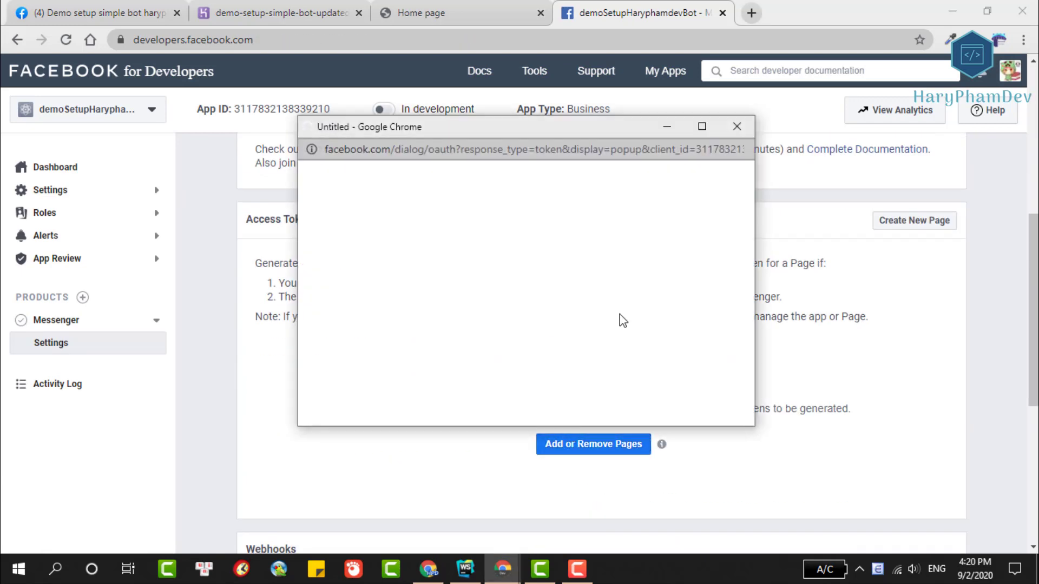
click(593, 260)
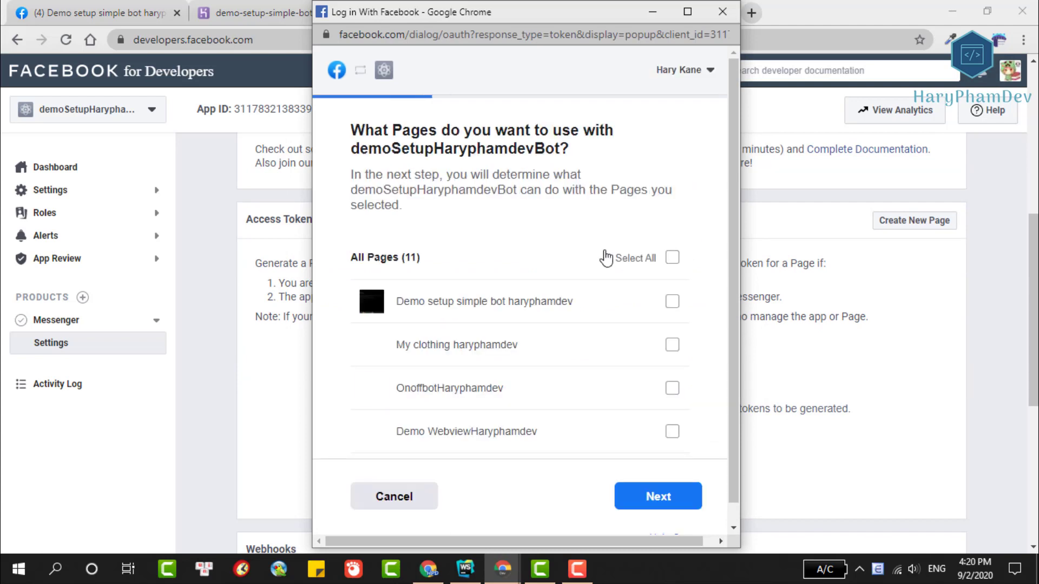
click(672, 302)
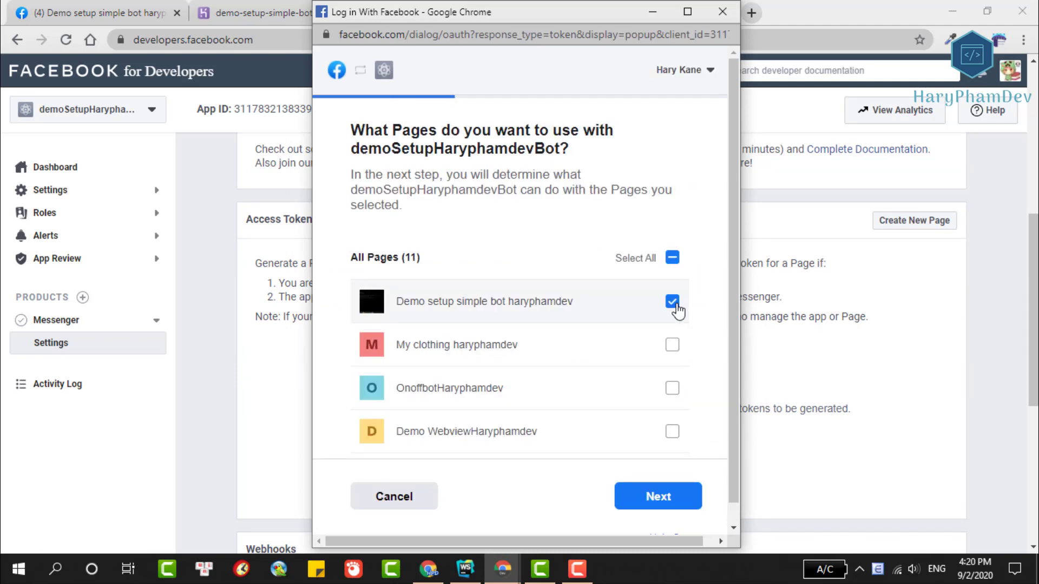
click(666, 502)
click(642, 458)
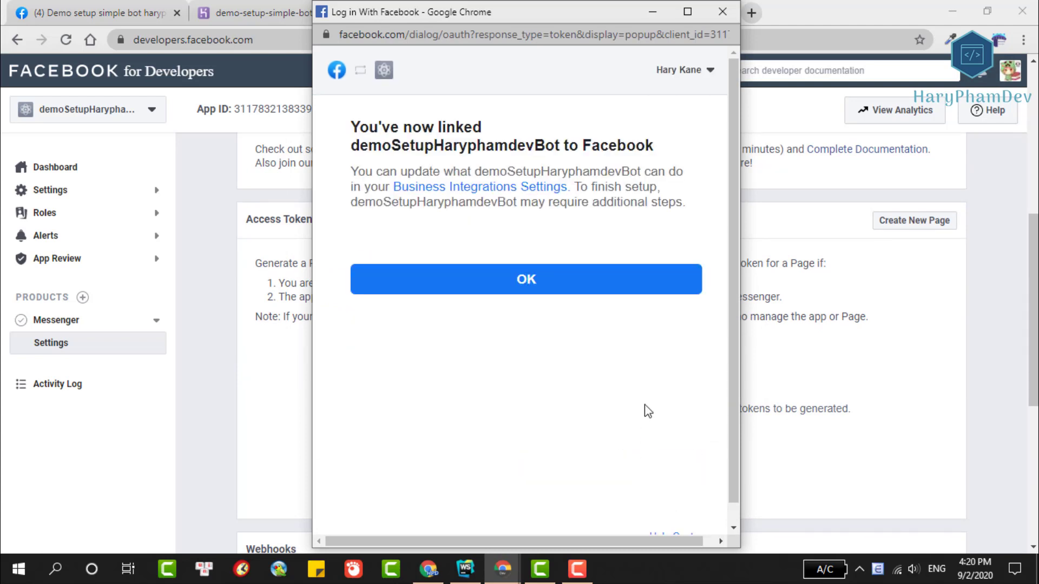
click(565, 282)
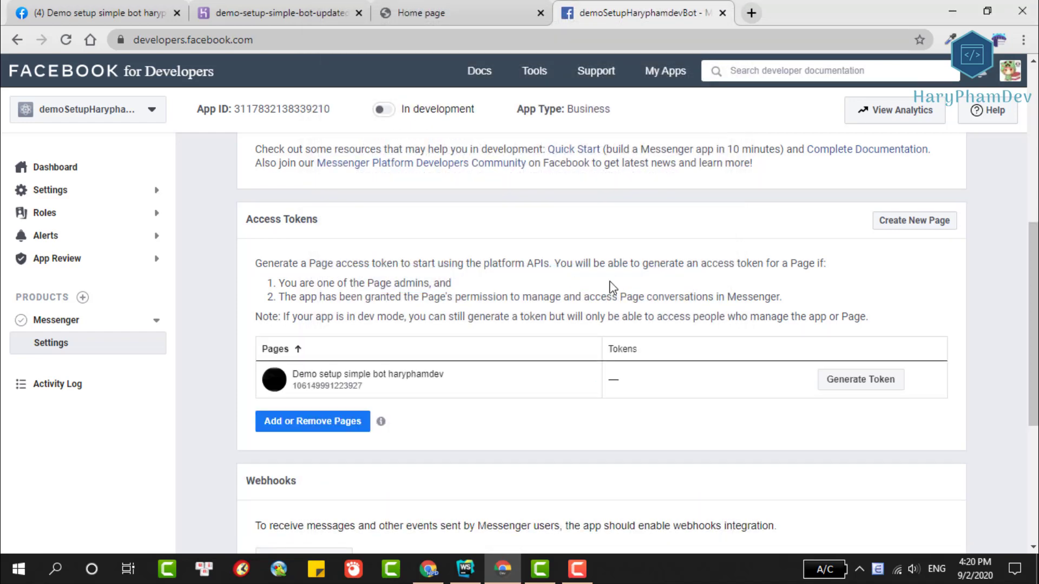
Generate and copy the linked page's access token, then return to Heroku's app settings.
scroll(610, 282, down, 1)
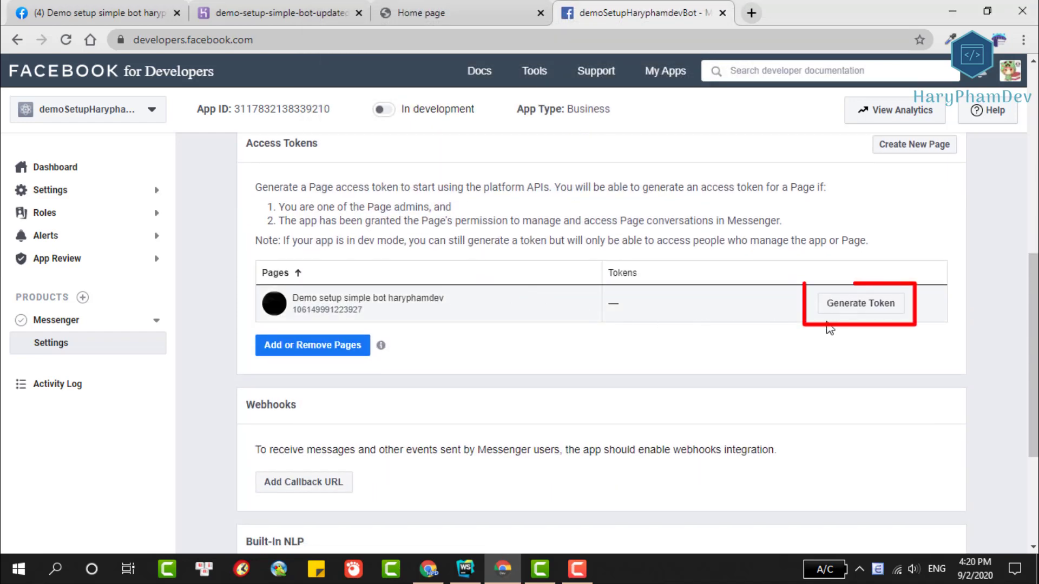
click(856, 314)
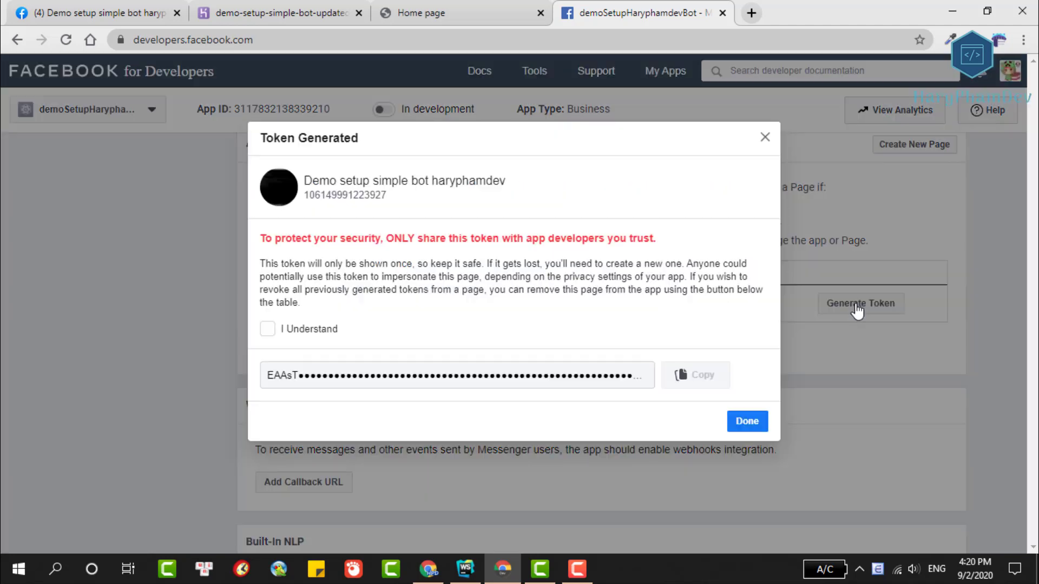
click(267, 329)
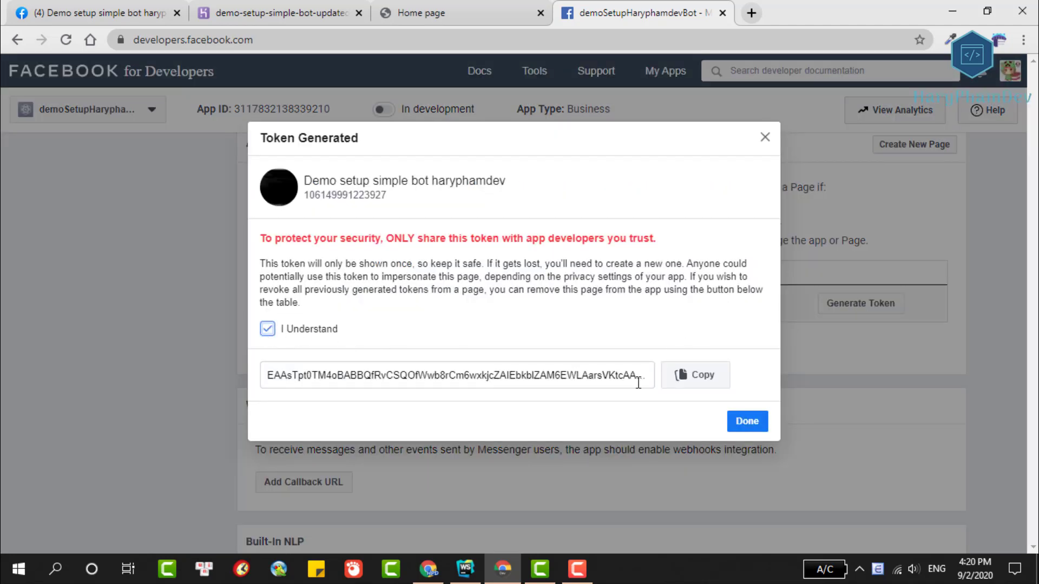
click(702, 385)
click(744, 422)
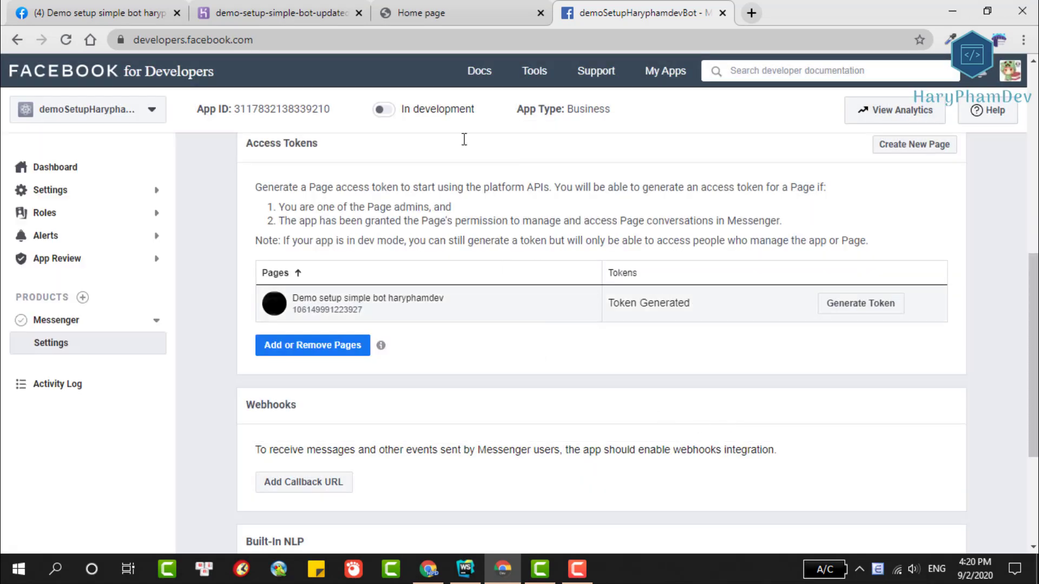
click(331, 12)
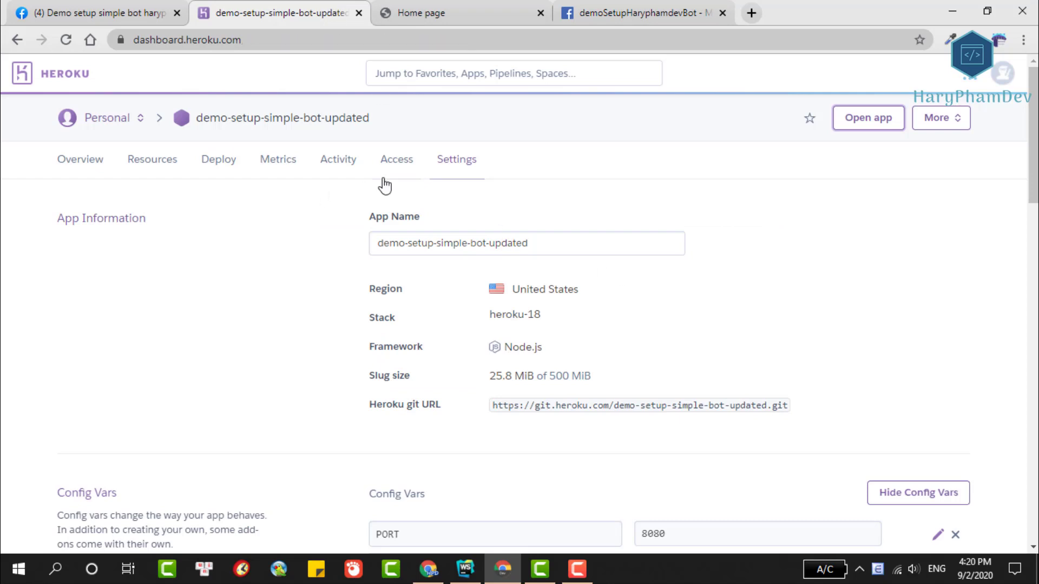
Paste the page access token into the FB_PAGE_TOKEN config var and save it.
scroll(533, 226, down, 4)
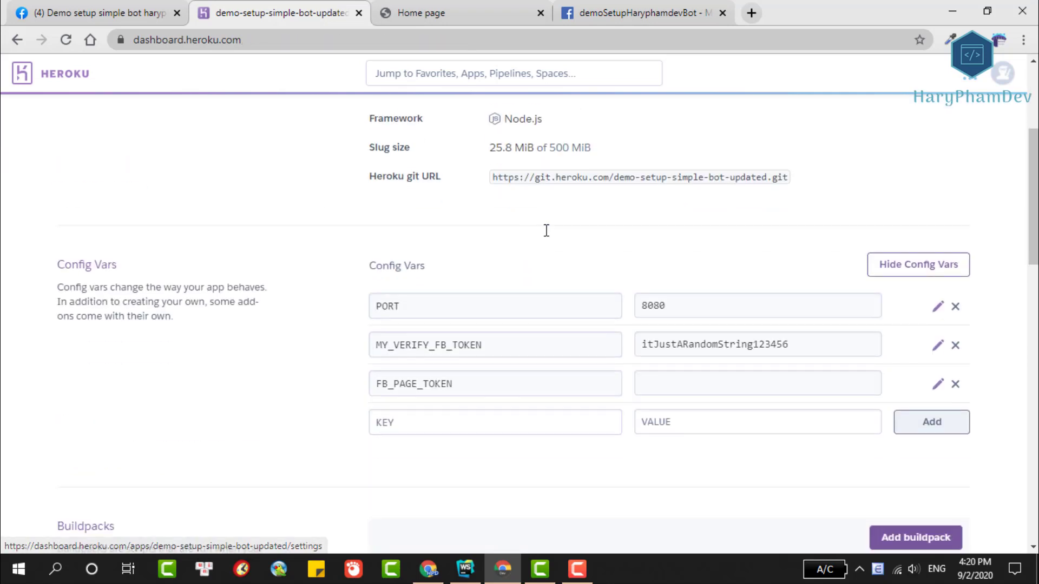
click(938, 384)
click(789, 216)
key(ctrl+v)
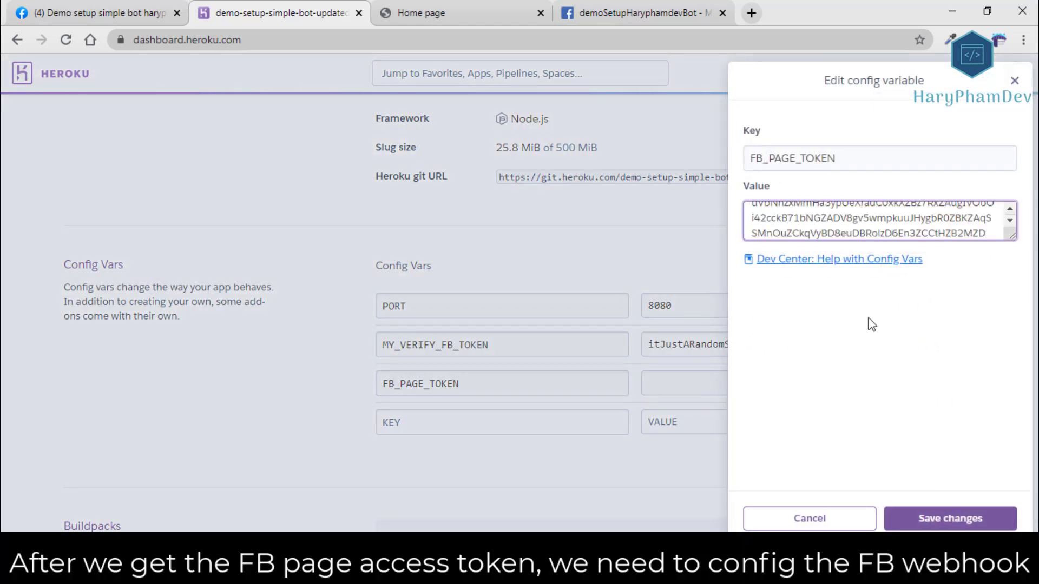
click(950, 518)
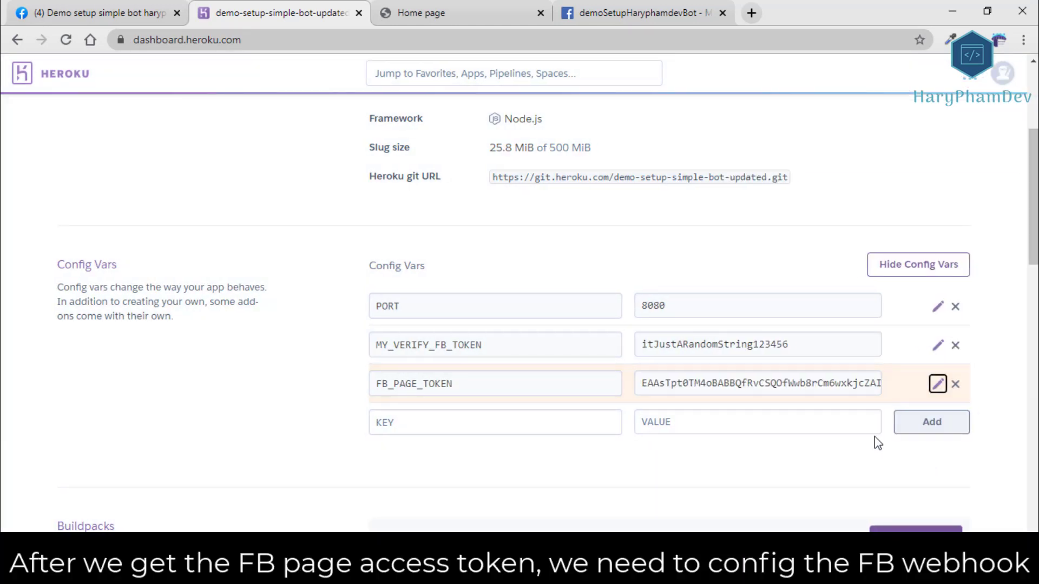
Copy the MY_VERIFY_FB_TOKEN value and go back to the Facebook developers tab.
double_click(719, 345)
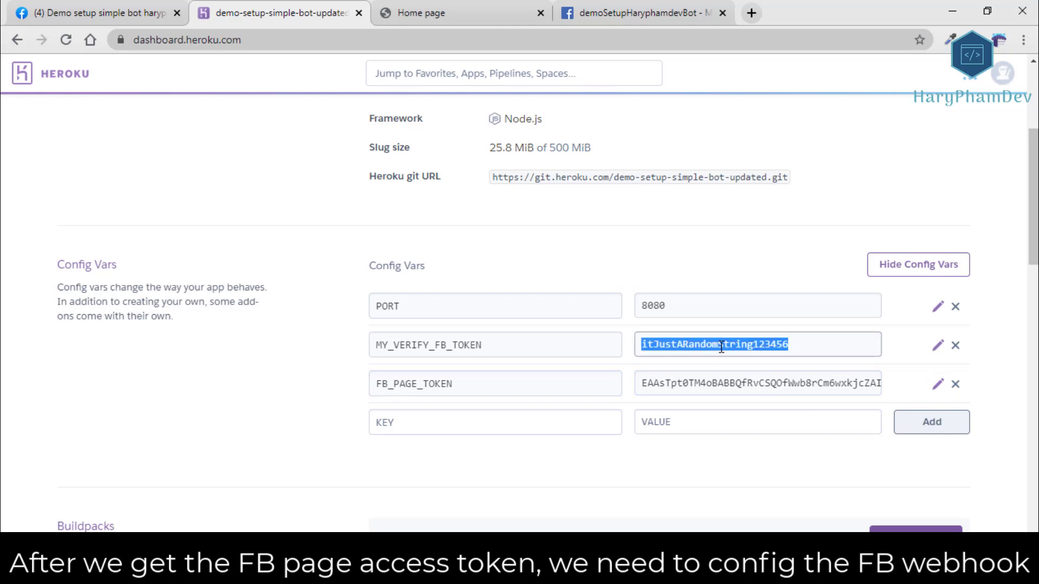
right_click(720, 349)
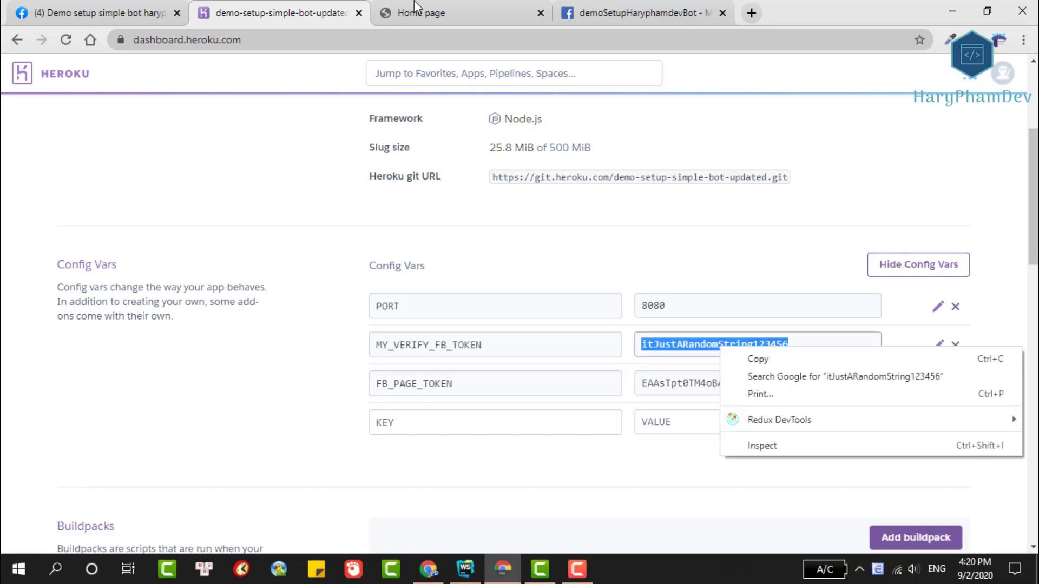
click(417, 7)
click(613, 8)
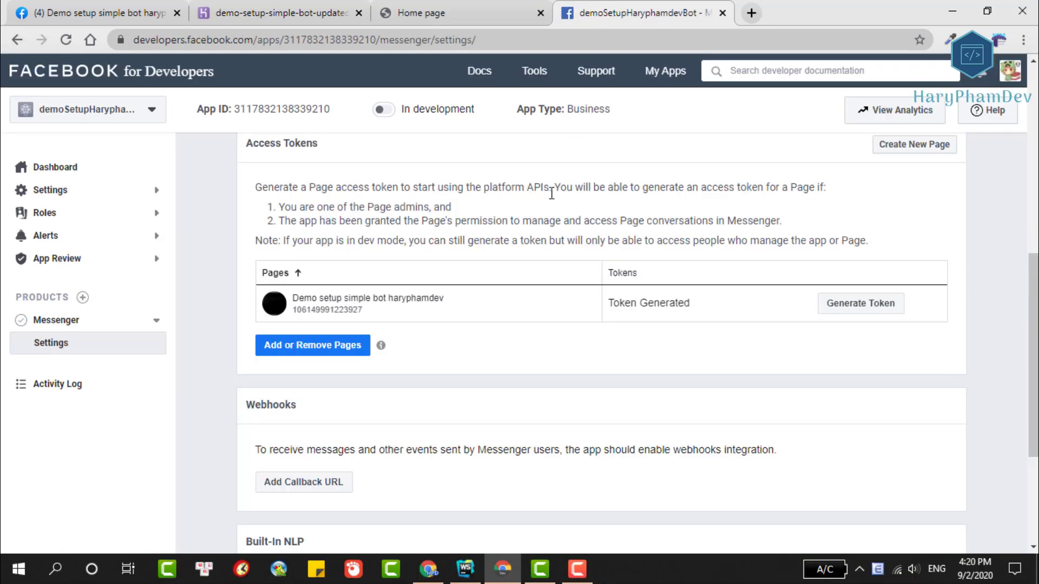
Paste the deployed Heroku app URL into the webhook's Callback URL field.
scroll(544, 245, down, 1)
click(314, 414)
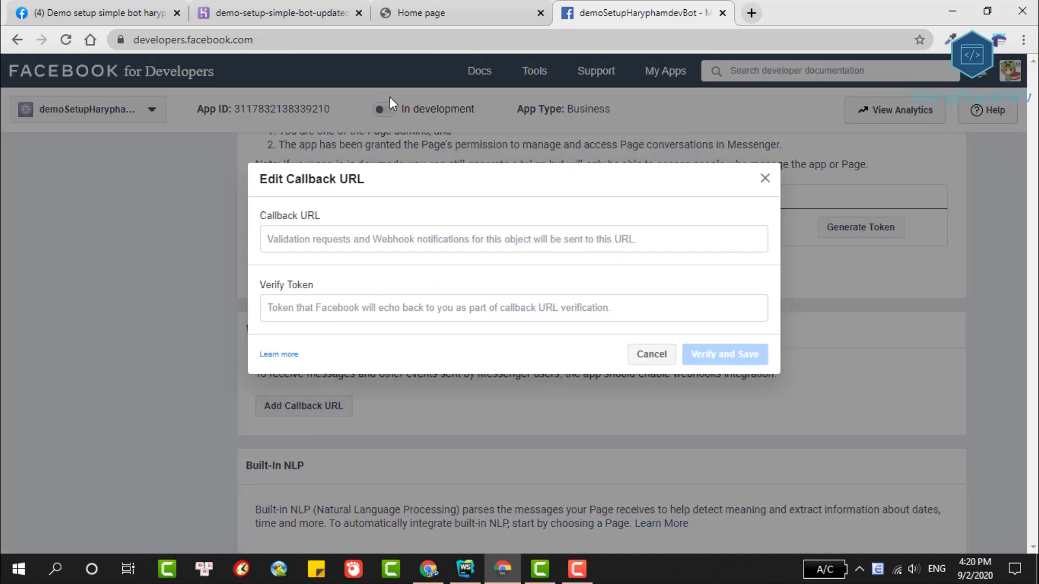
click(406, 16)
click(333, 40)
right_click(336, 39)
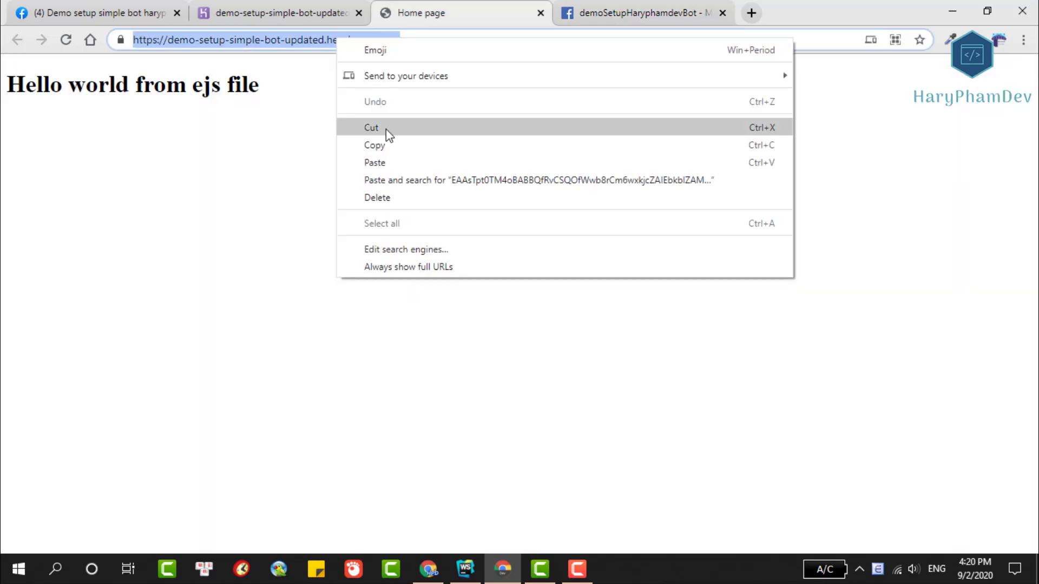
click(386, 145)
click(614, 9)
click(325, 243)
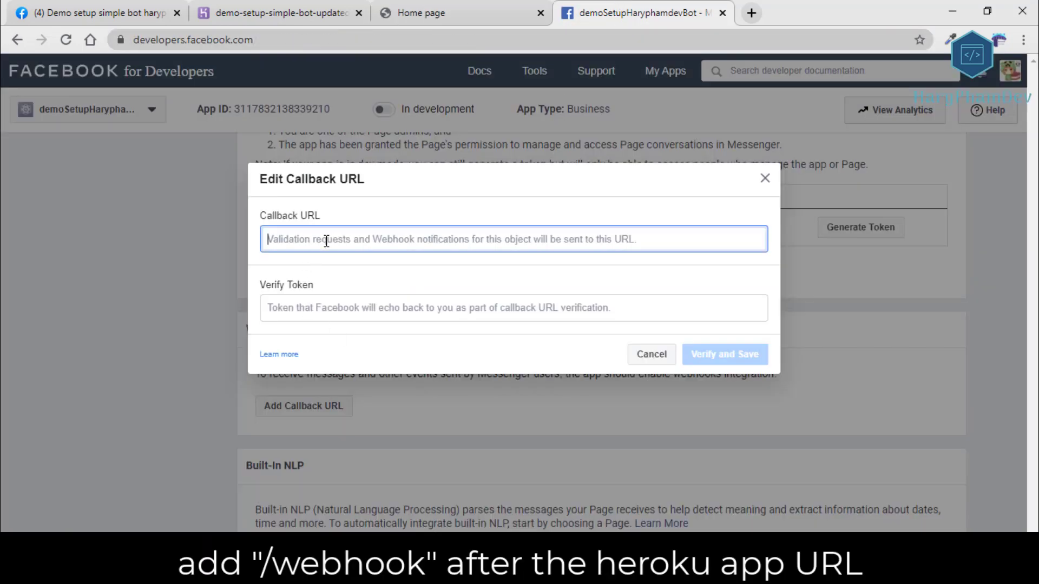
key(ctrl+v)
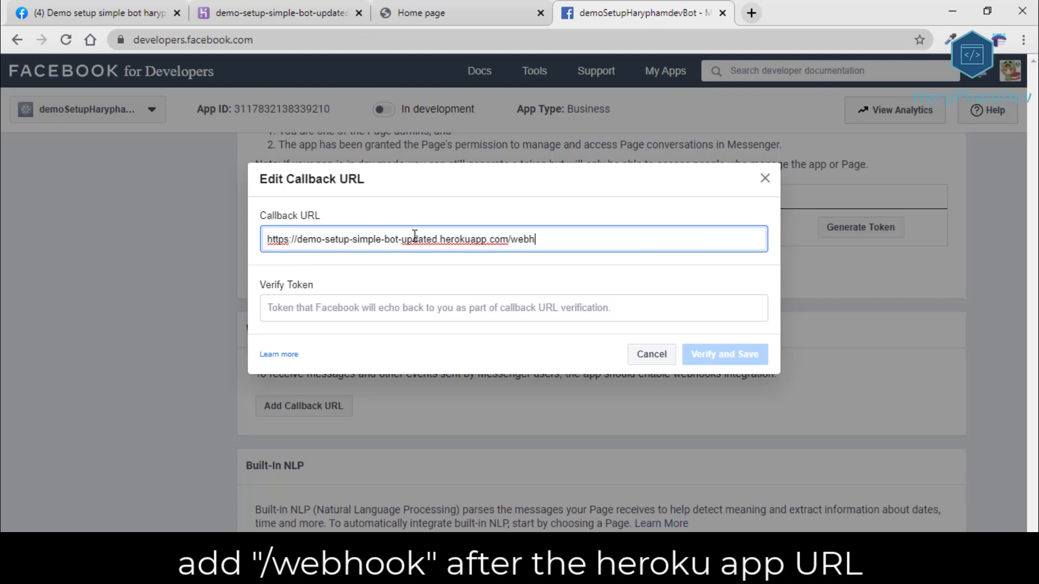
Enter the verify token from Heroku's config vars and Verify and Save the callback.
click(392, 311)
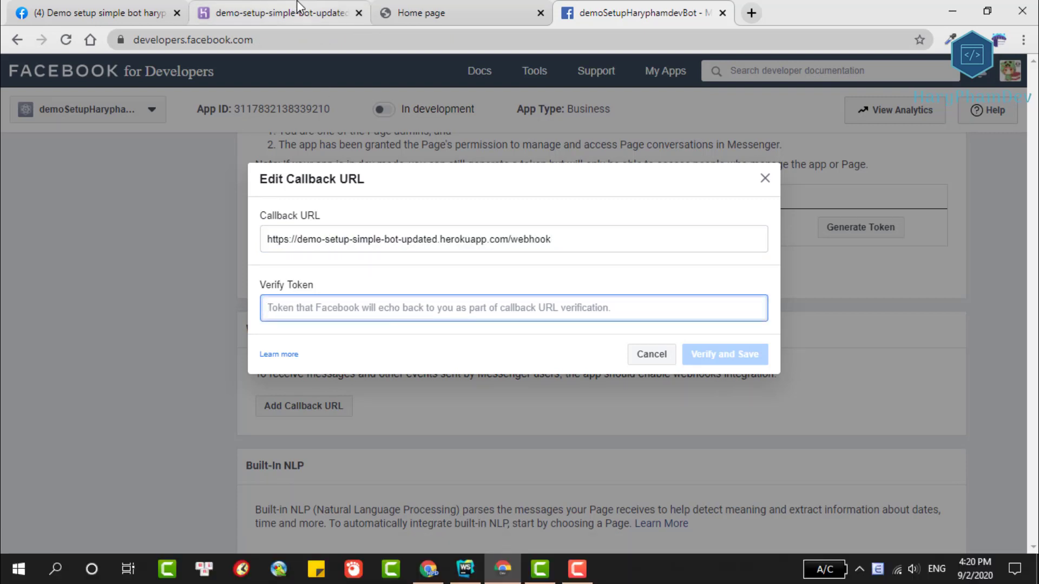
click(299, 9)
right_click(725, 337)
click(726, 352)
click(610, 15)
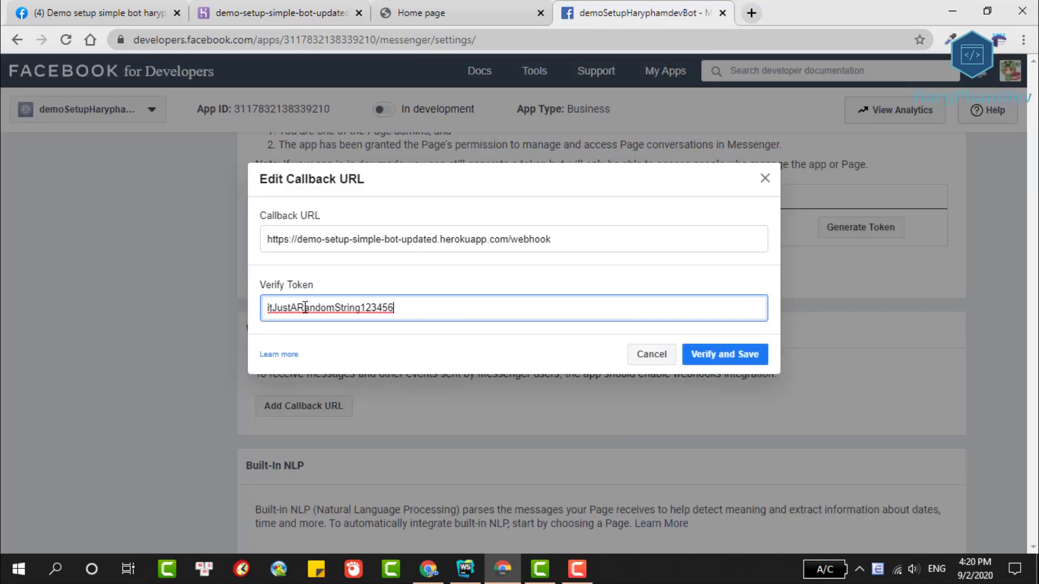
click(739, 358)
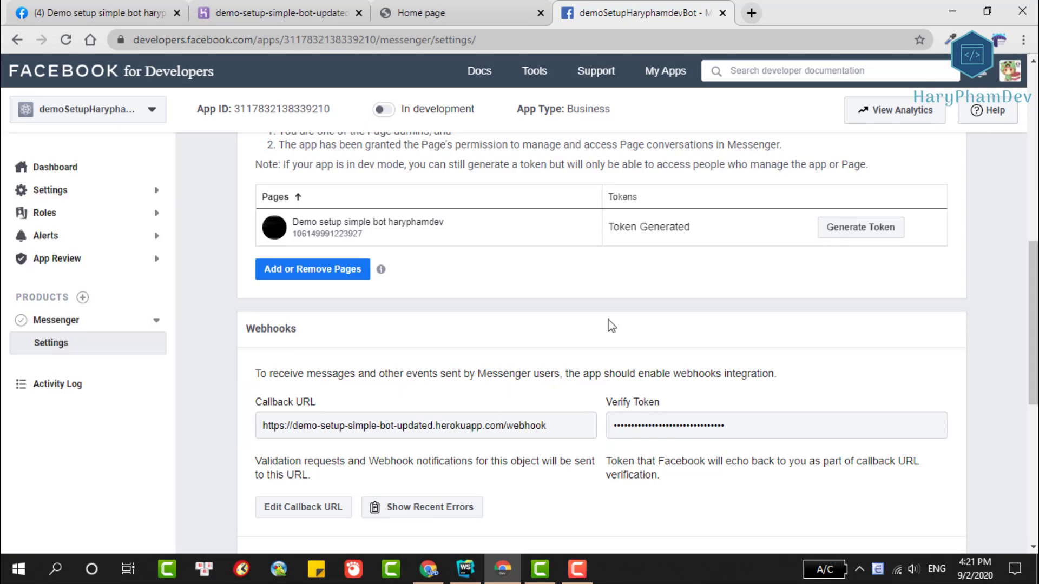
Tick all 17 page subscription fields, from messages to messaging_policy_enforcement, and save.
scroll(509, 319, down, 2)
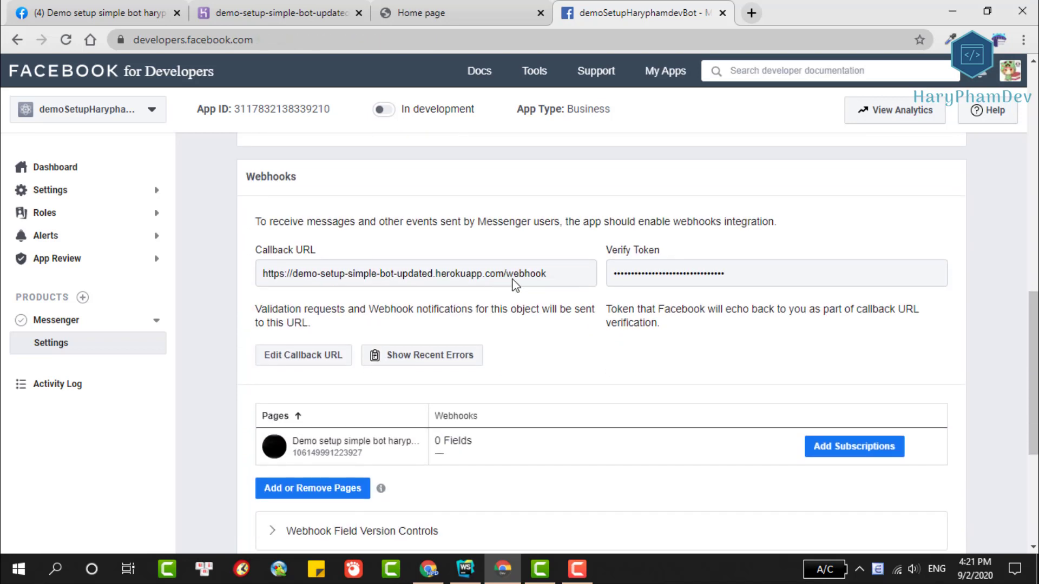
scroll(511, 277, down, 1)
click(828, 372)
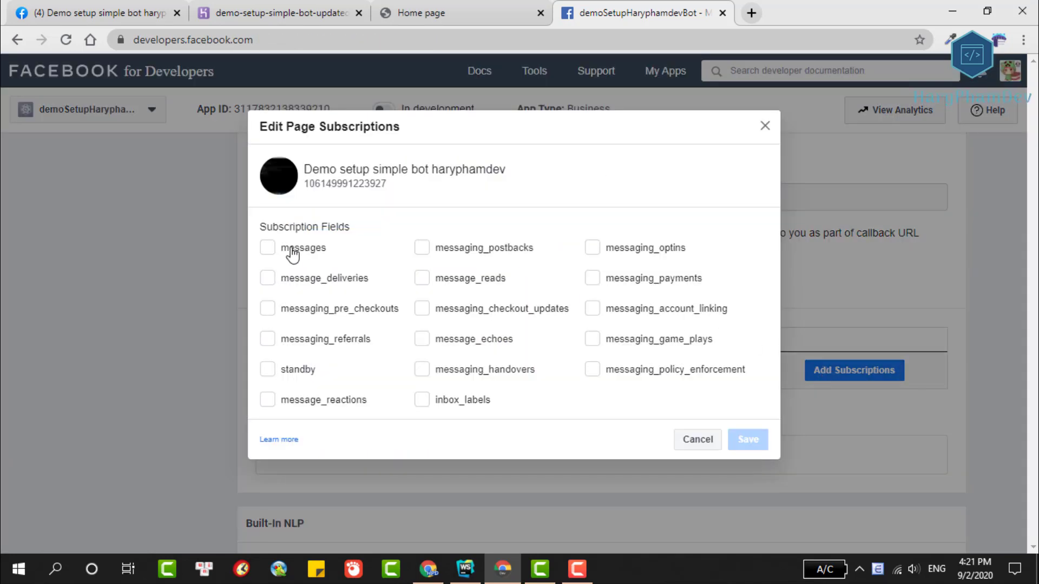
click(267, 247)
click(267, 278)
click(267, 309)
click(267, 339)
click(267, 369)
click(268, 399)
click(421, 339)
click(421, 369)
click(422, 399)
click(422, 308)
click(422, 278)
click(421, 247)
click(592, 248)
click(592, 278)
click(592, 308)
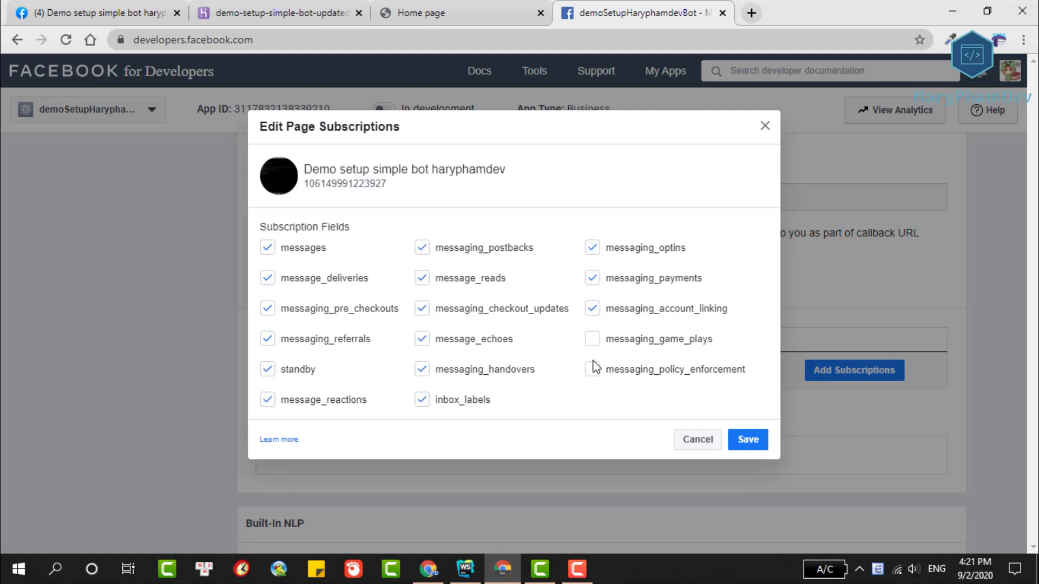
click(592, 338)
click(592, 369)
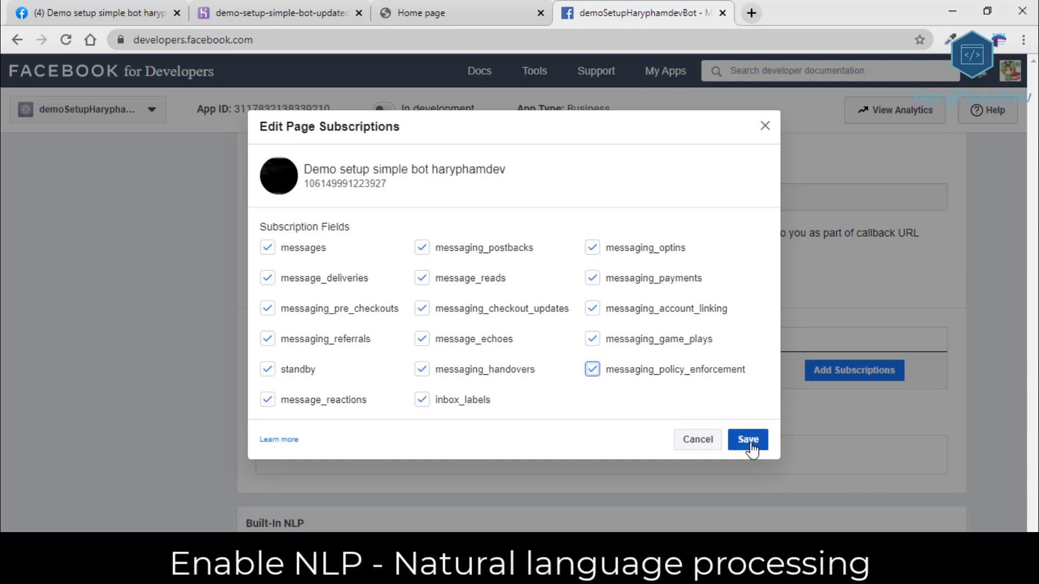
click(750, 441)
Choose the demo bot page under Built-In NLP and switch its NLP toggle ON.
scroll(506, 290, down, 3)
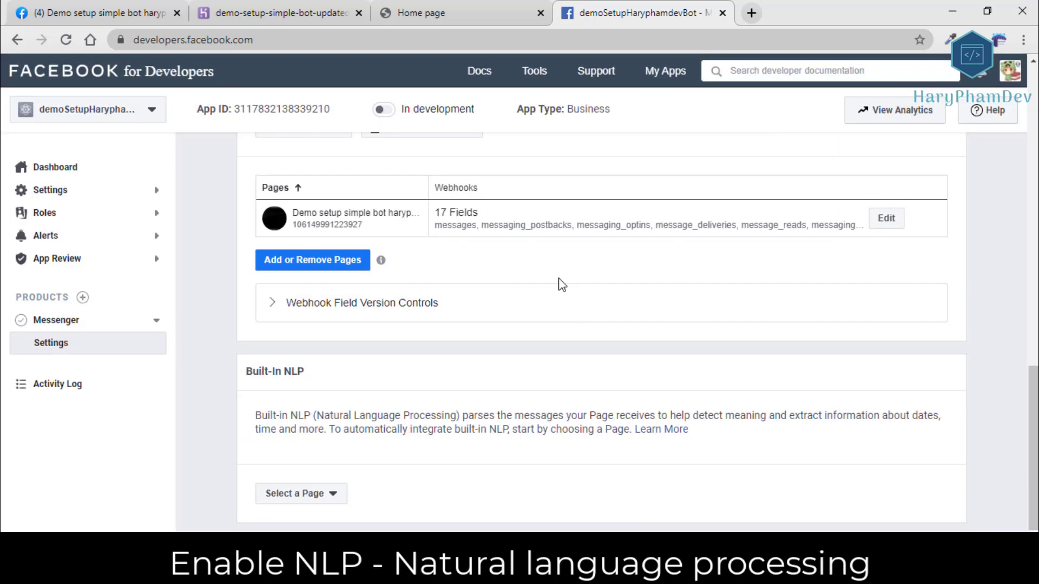
click(318, 463)
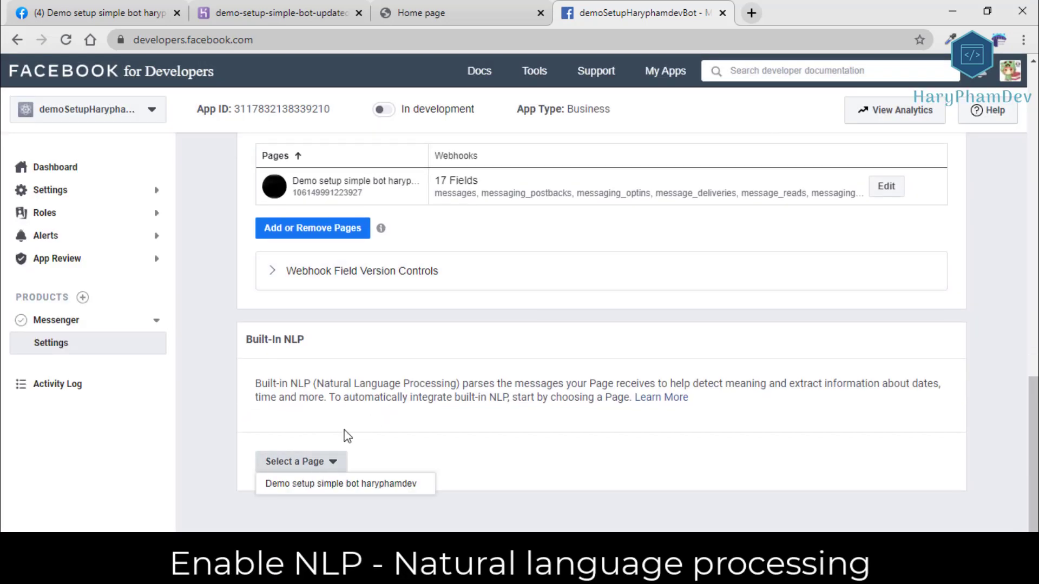
click(340, 485)
click(914, 462)
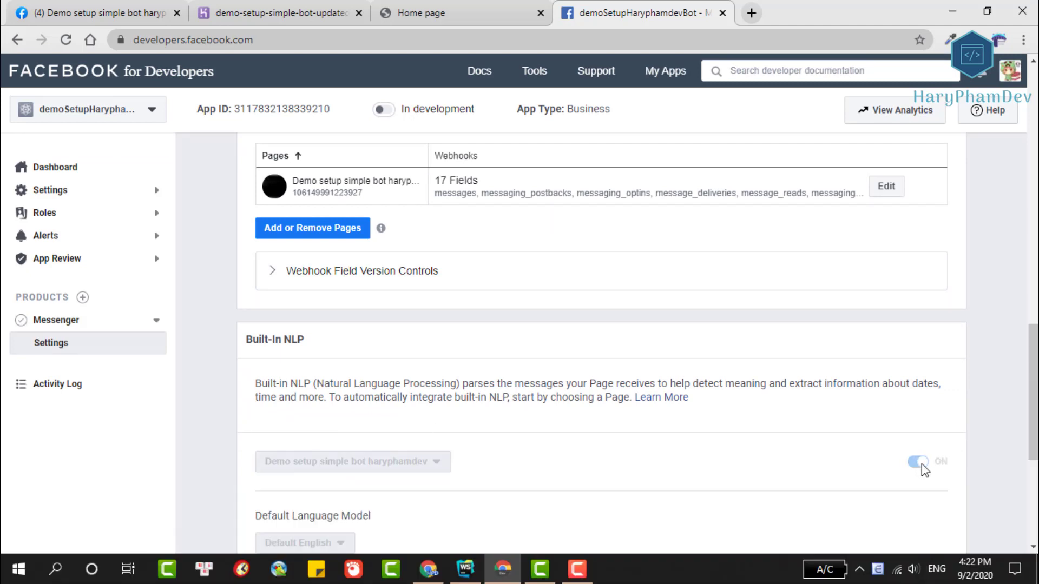
scroll(687, 335, down, 4)
scroll(675, 335, down, 1)
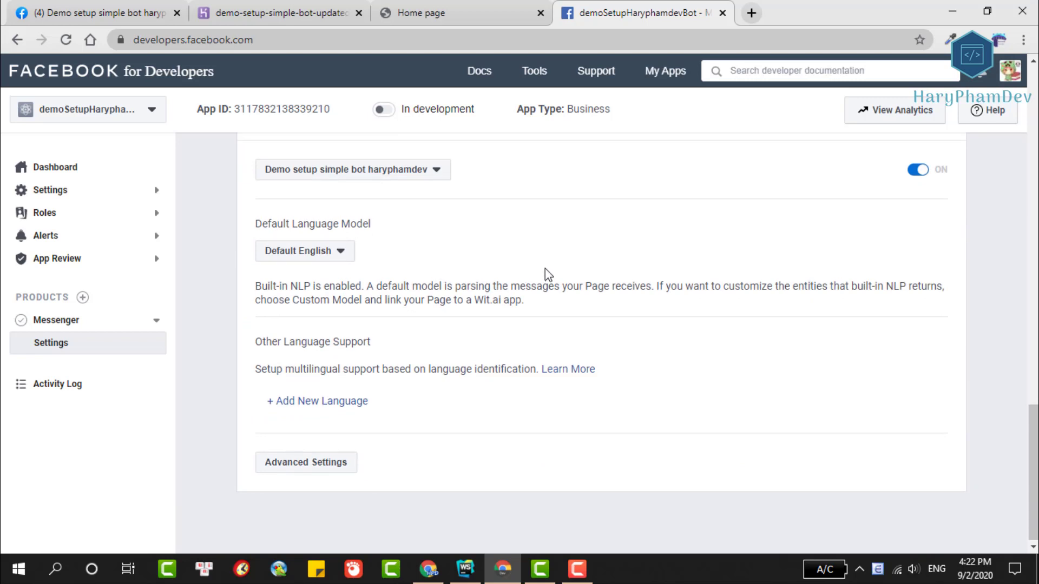
scroll(546, 273, up, 1)
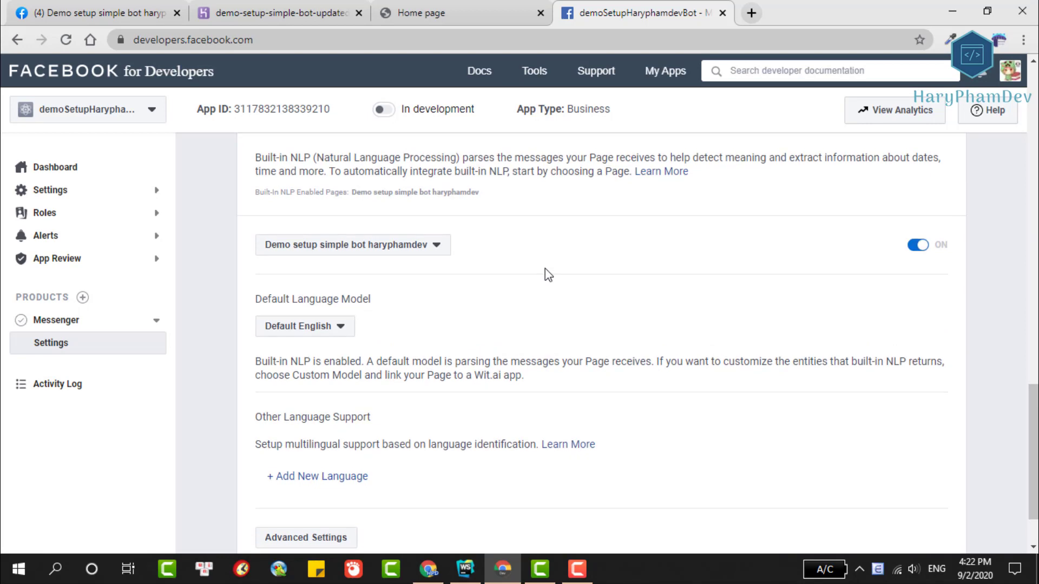
scroll(545, 269, up, 2)
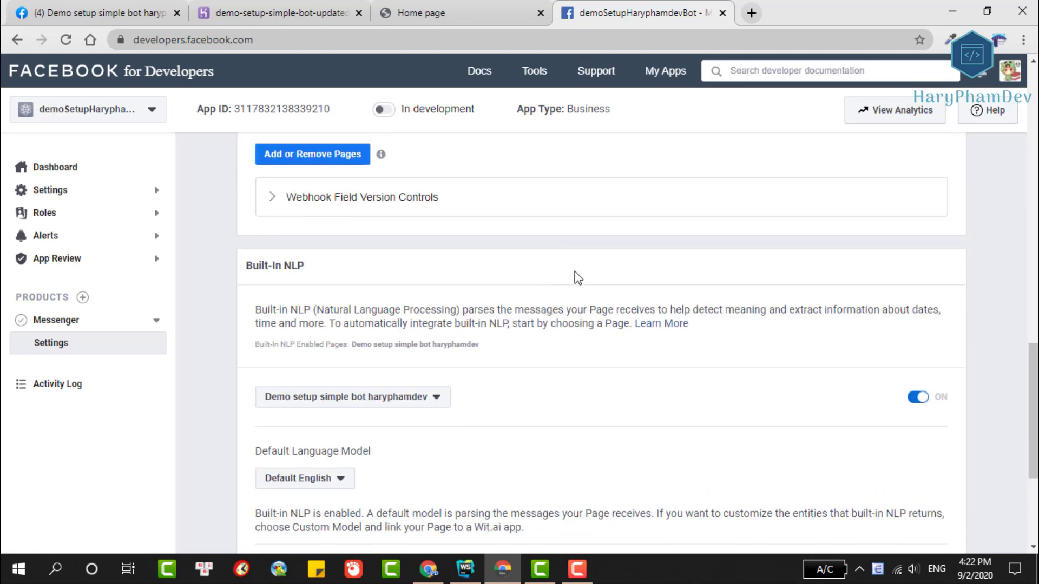
click(114, 16)
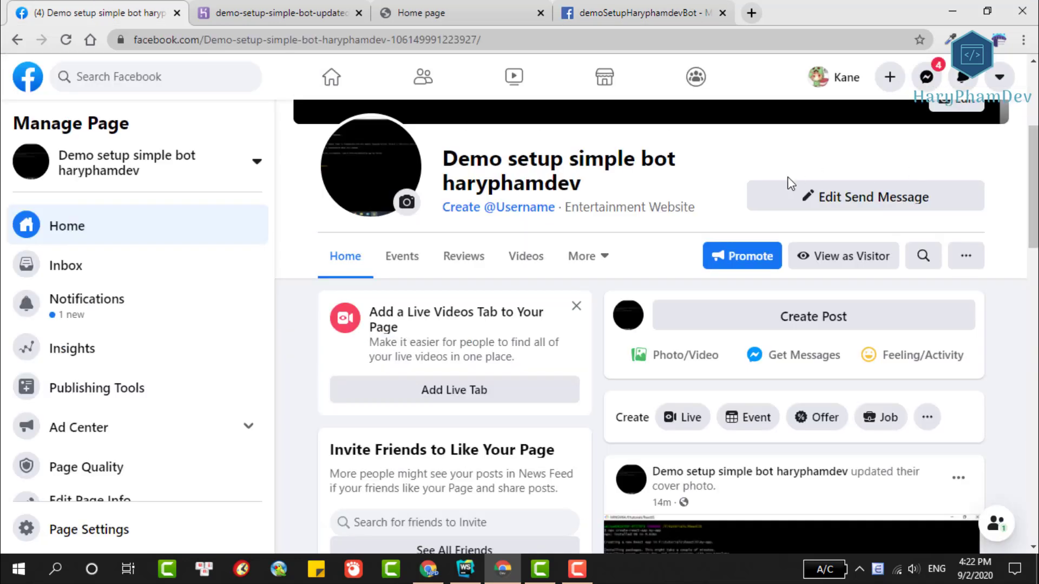
Reload the Facebook page and start a test chat via the Send Message Test Button.
click(66, 40)
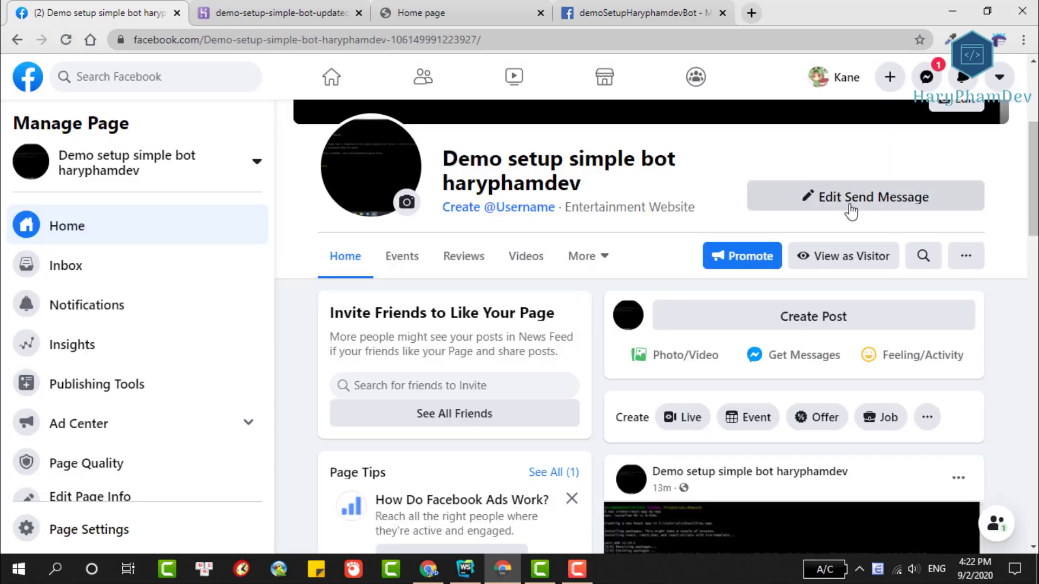
click(850, 211)
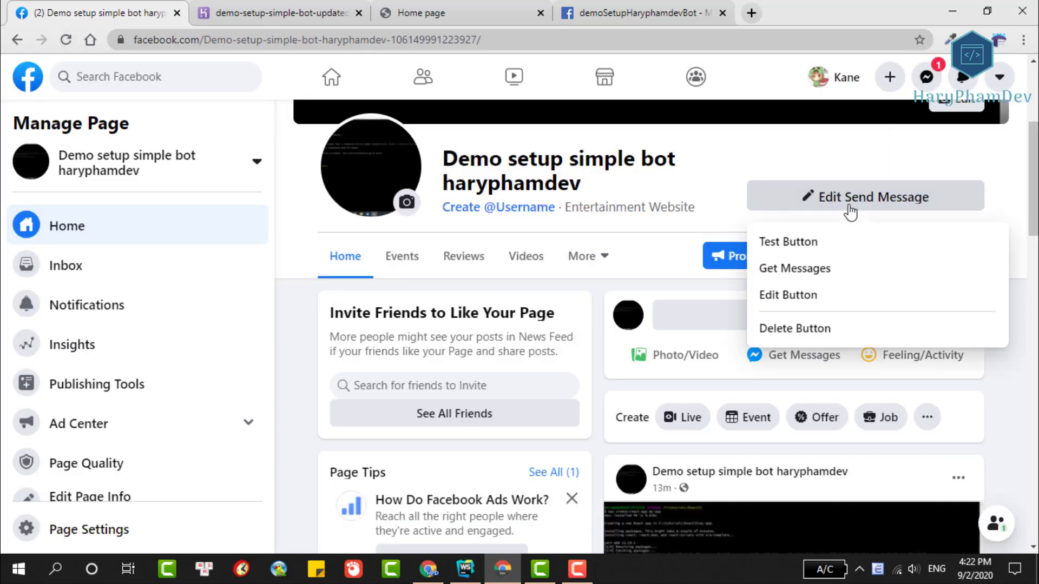
click(784, 238)
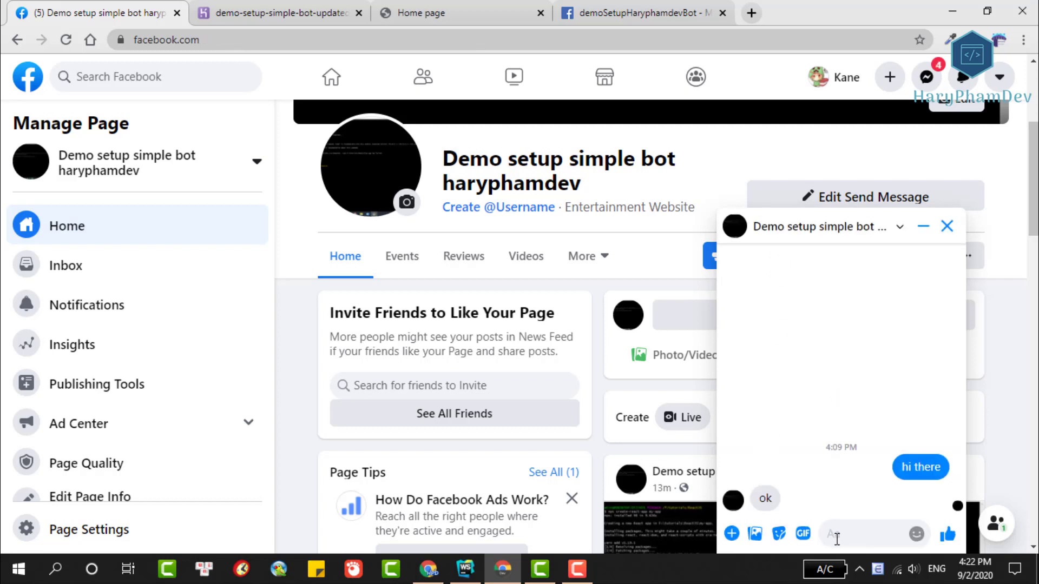
Send 'hi', 'thanks a lot' and a like to the bot and check its replies.
click(836, 539)
text(hi)
key(Return)
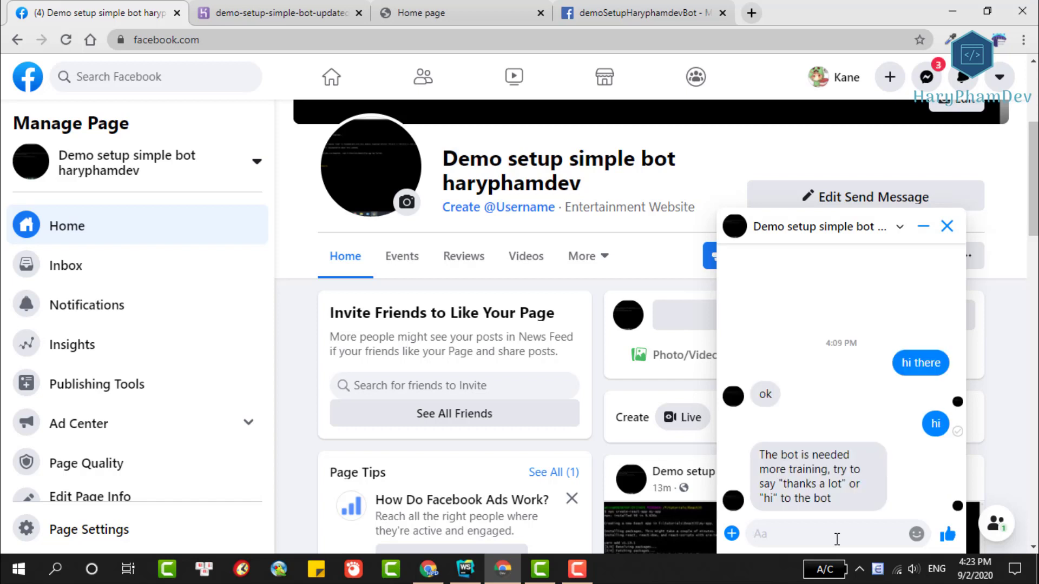
text(thanks a lot)
key(Return)
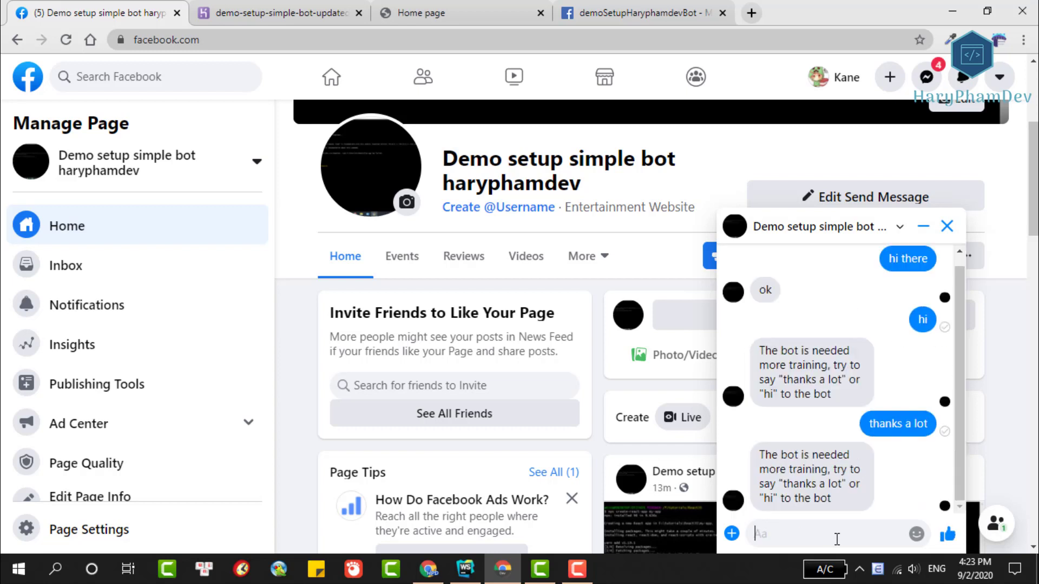
click(948, 534)
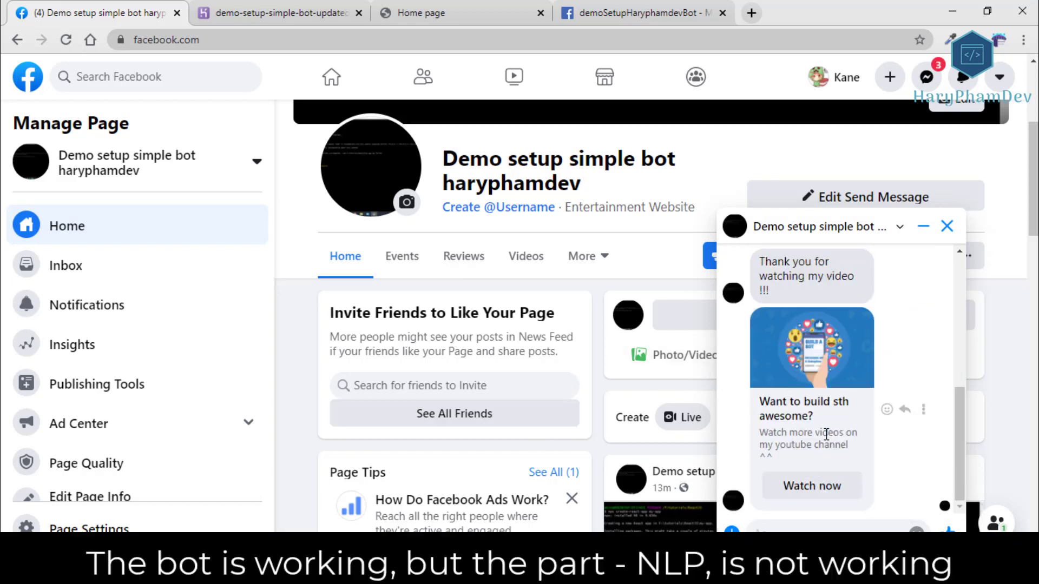
scroll(763, 433, up, 3)
Open chatBotController.js from the src/controllers folder in WebStorm.
key(alt+Tab)
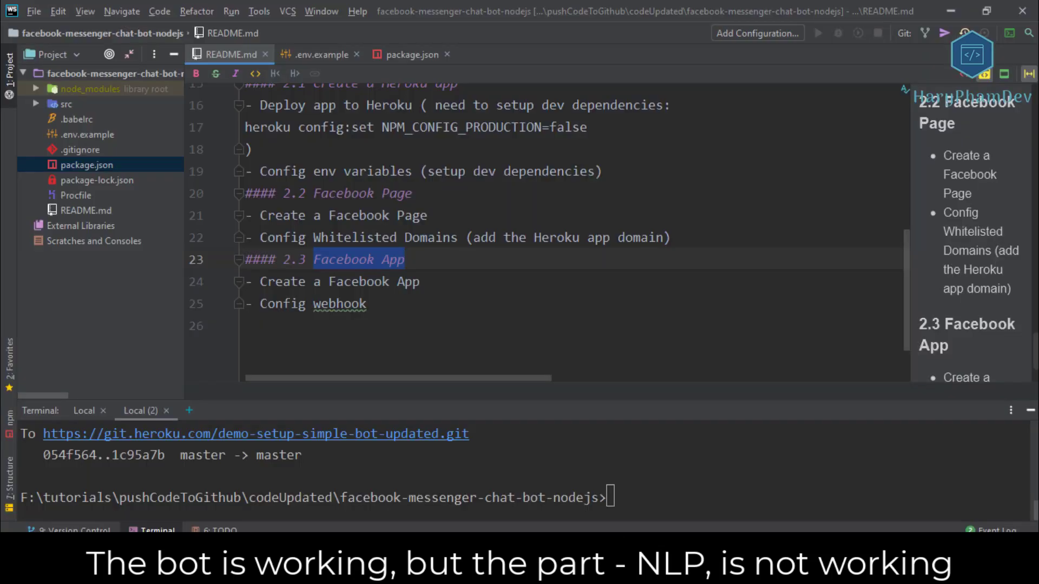
click(36, 103)
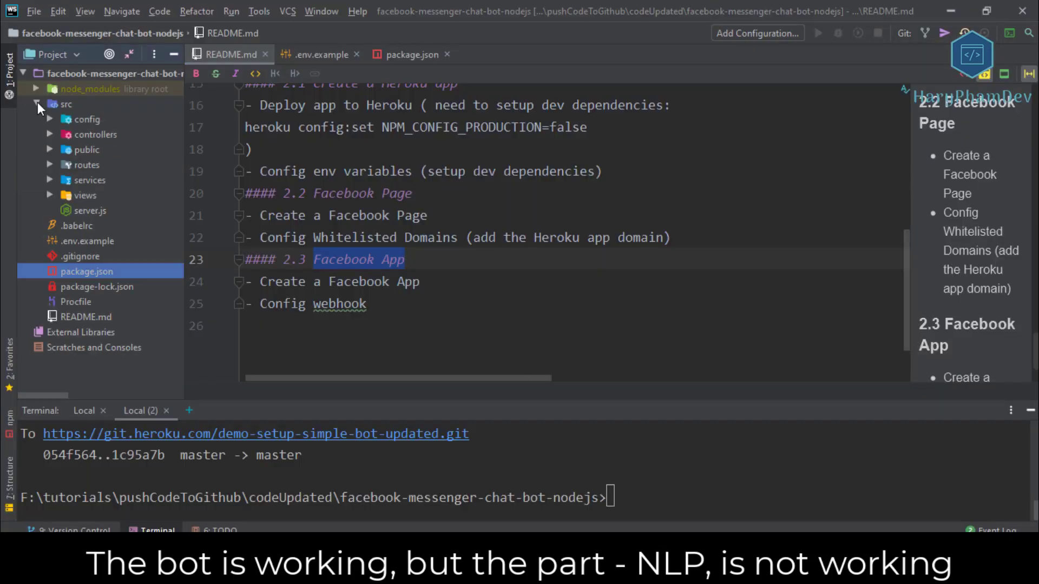
click(50, 134)
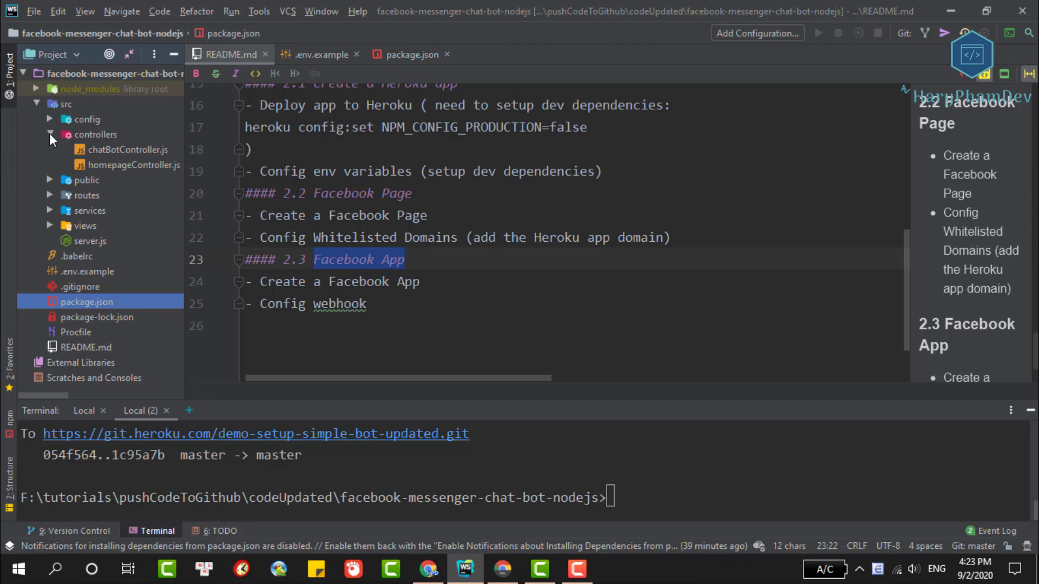
double_click(86, 165)
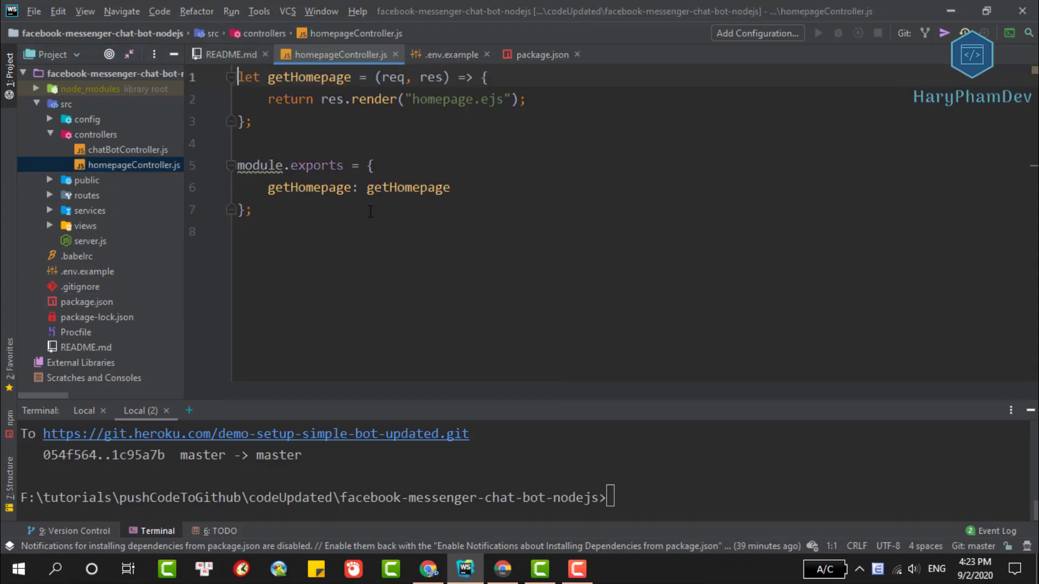
double_click(105, 149)
Shrink the terminal, fold the commented-out message handler, and select the firstEntity function.
scroll(662, 202, down, 10)
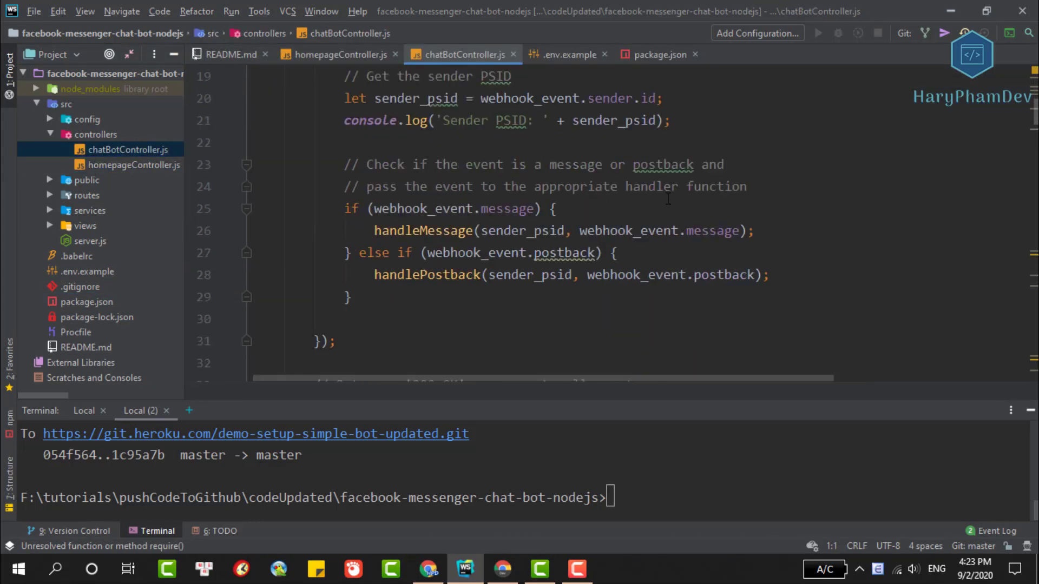
scroll(662, 202, down, 3)
drag(605, 404, 615, 482)
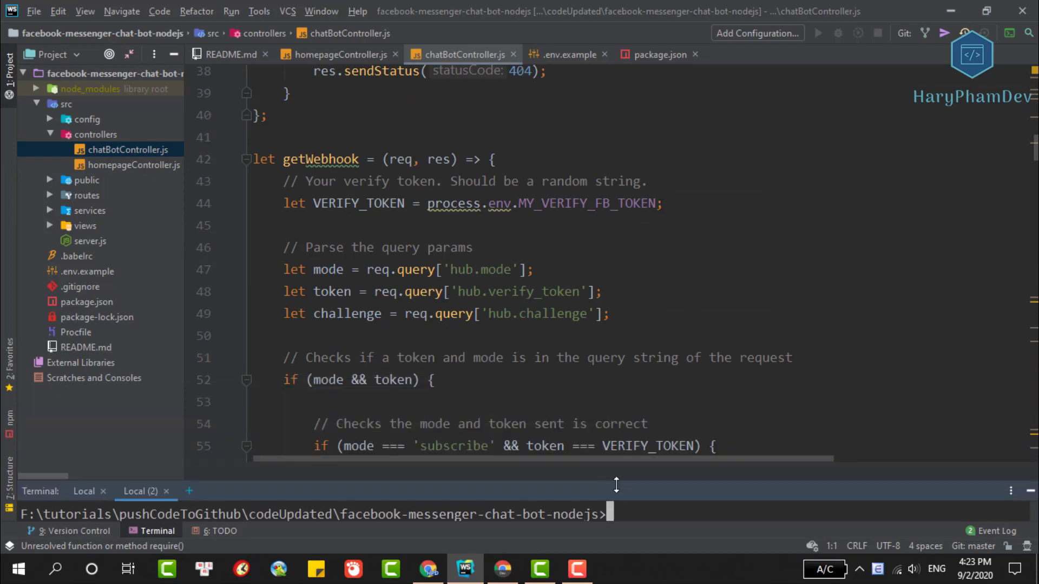
scroll(549, 264, down, 9)
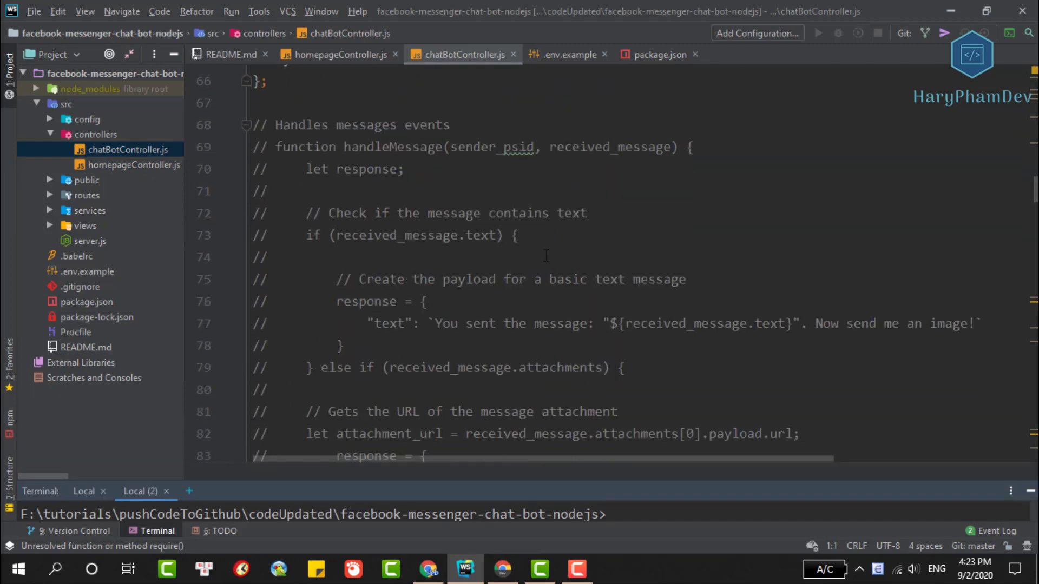
click(245, 126)
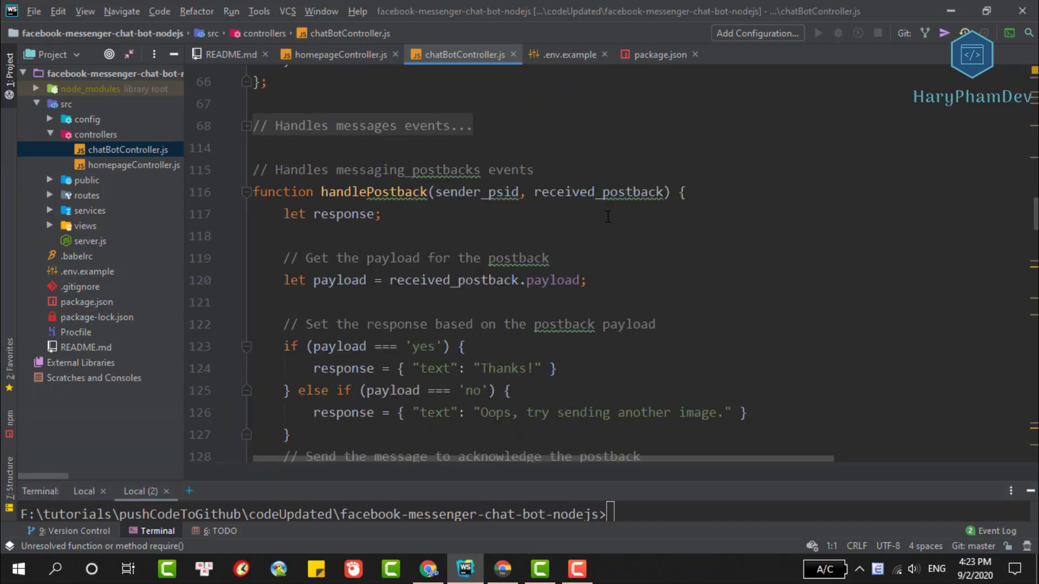
scroll(608, 217, down, 2)
scroll(607, 217, down, 10)
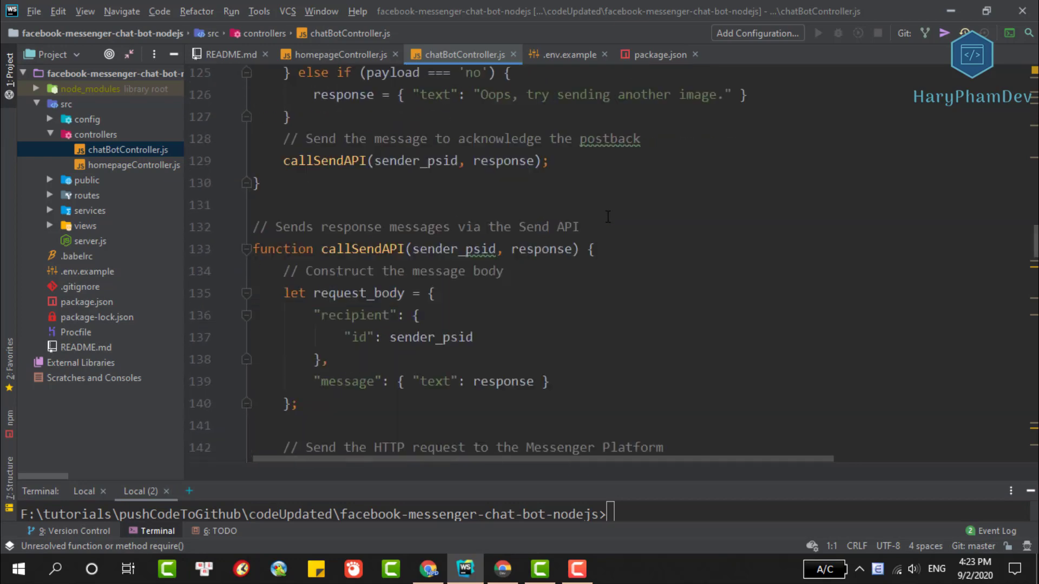
scroll(608, 217, down, 2)
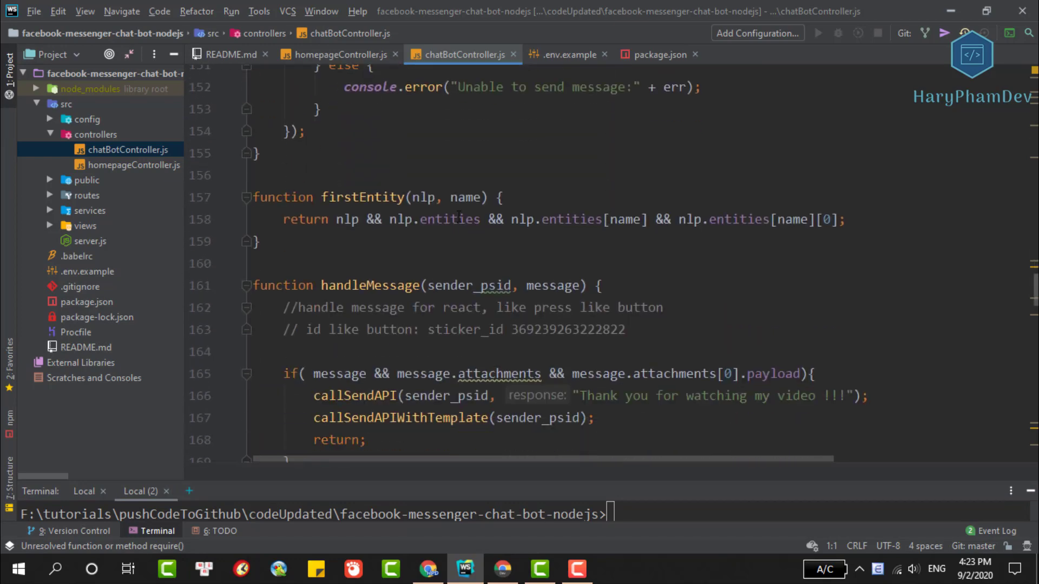
drag(261, 242, 238, 197)
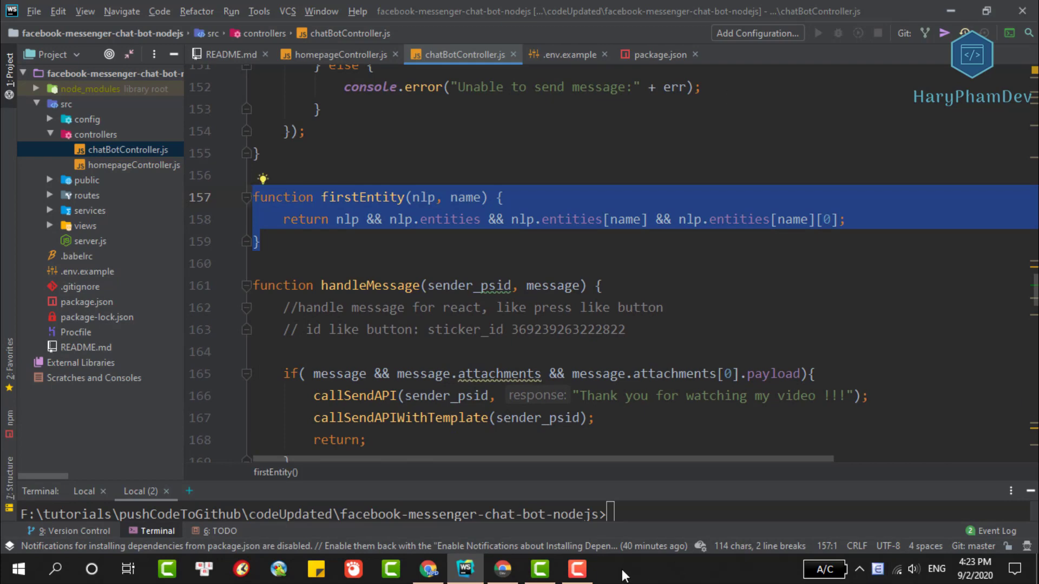
click(502, 568)
Search 'messenger pla' and open the Messenger Platform Natural Language Processing docs.
click(758, 9)
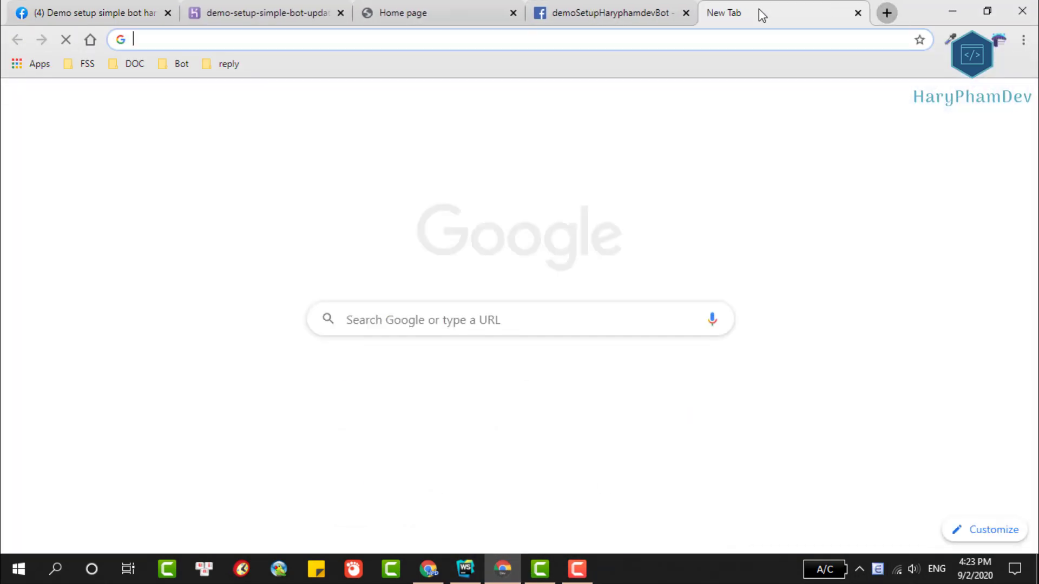
text(messenger )
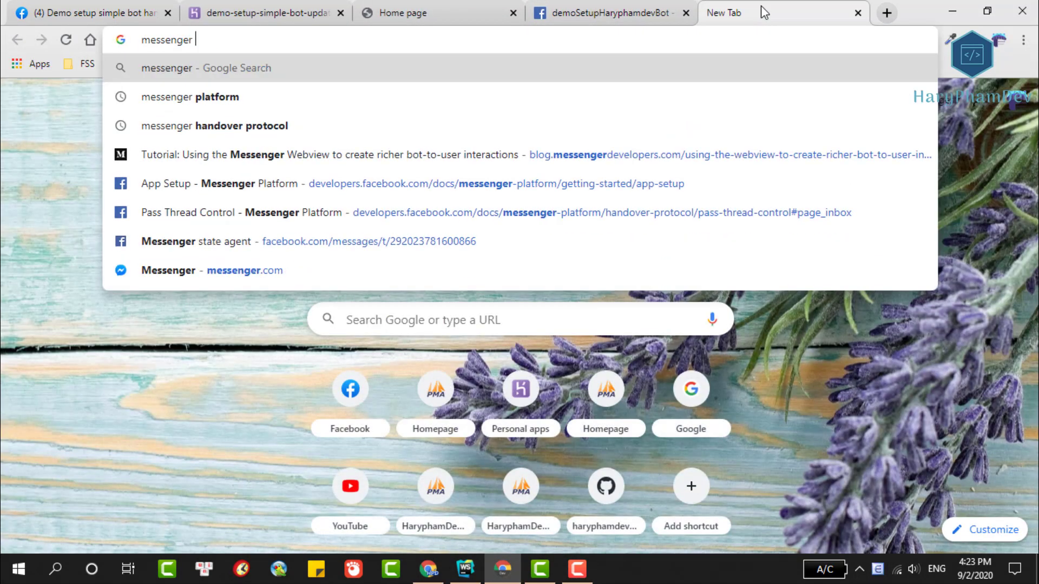
text(pla)
key(Return)
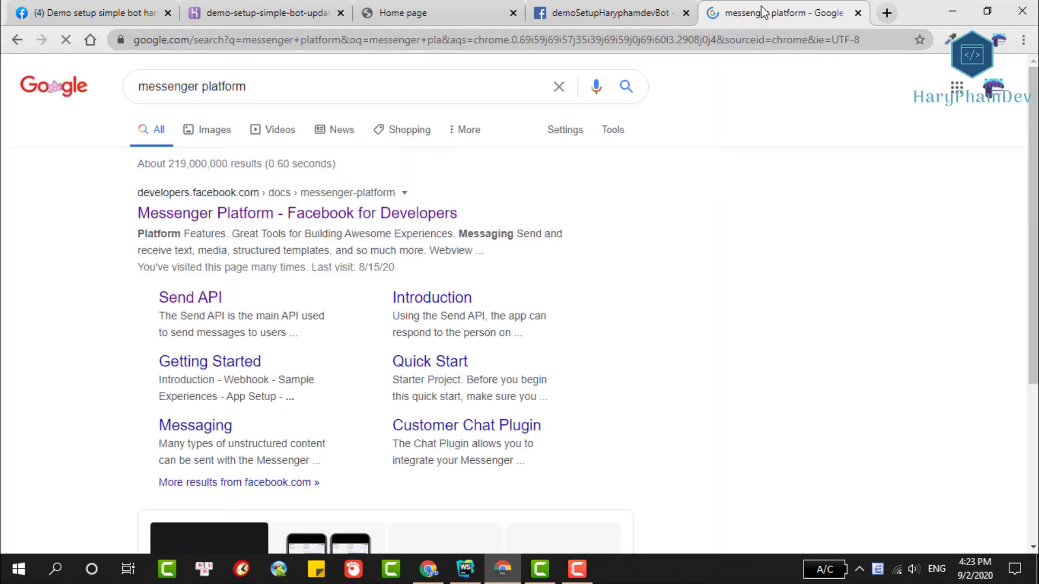
click(320, 213)
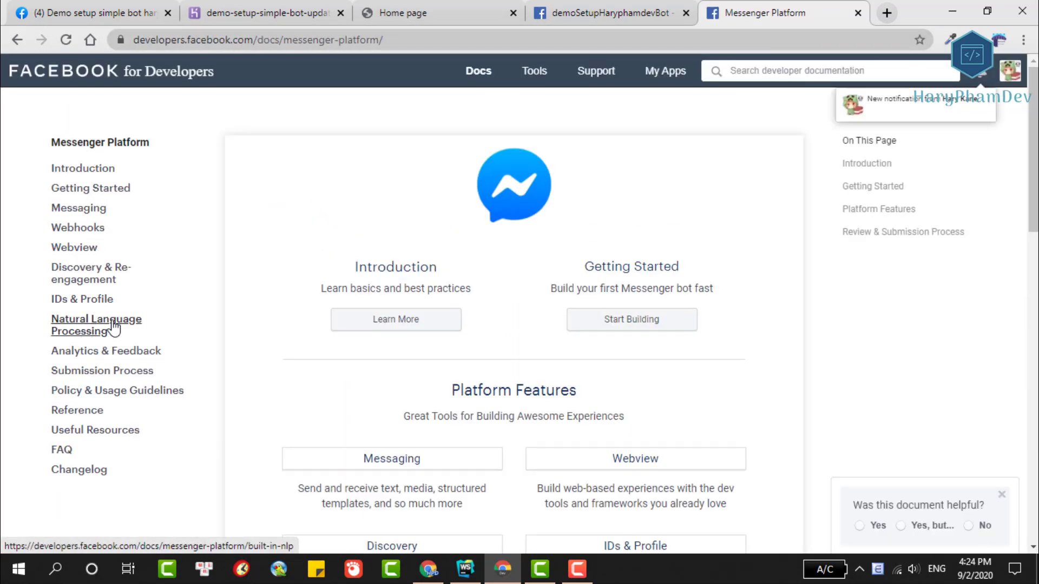
click(126, 326)
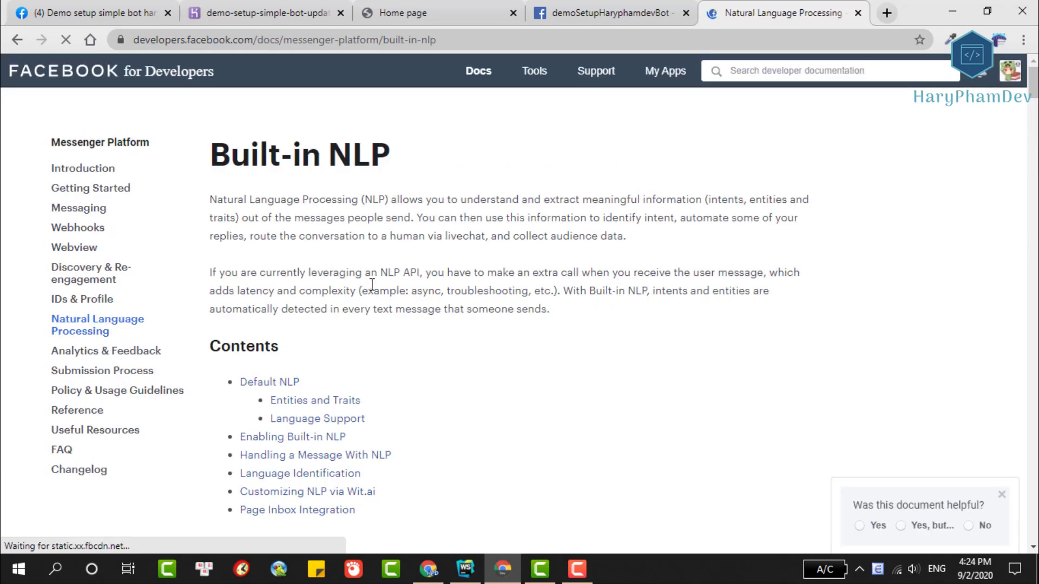
Read through the NLP docs' entity examples such as wit$greetings.
scroll(502, 279, down, 8)
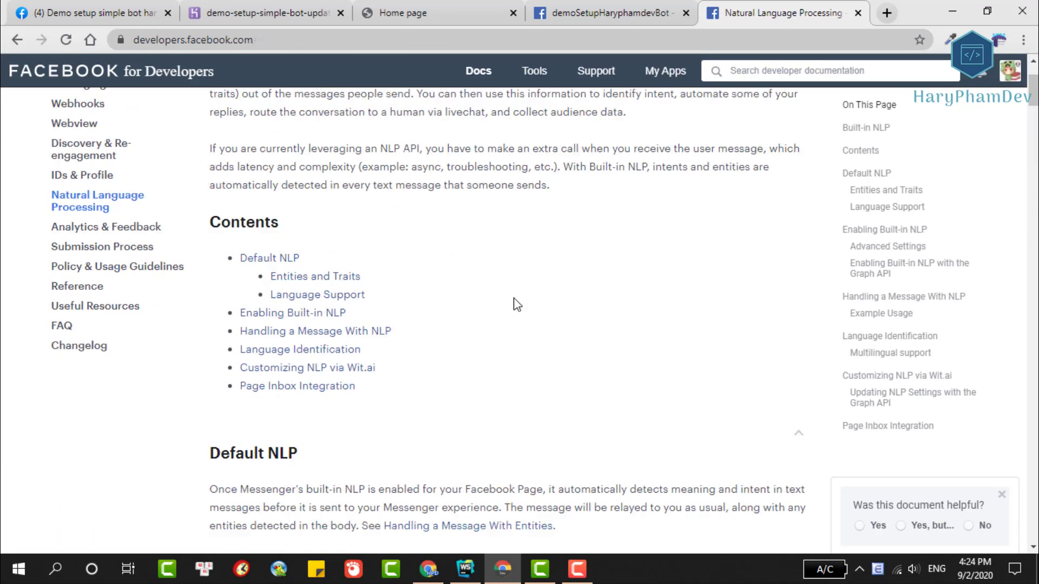
scroll(346, 249, down, 3)
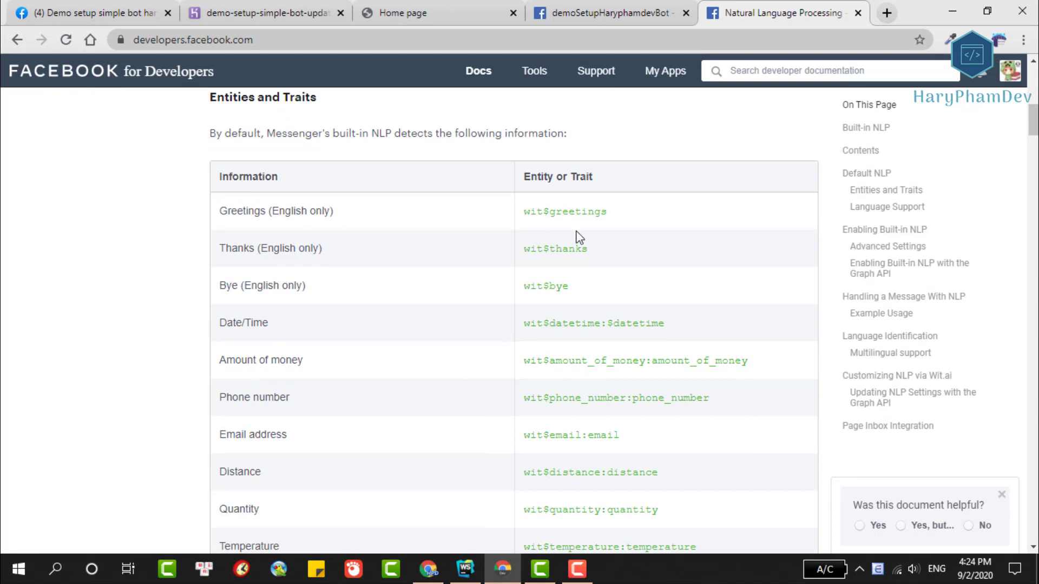
drag(608, 212, 517, 222)
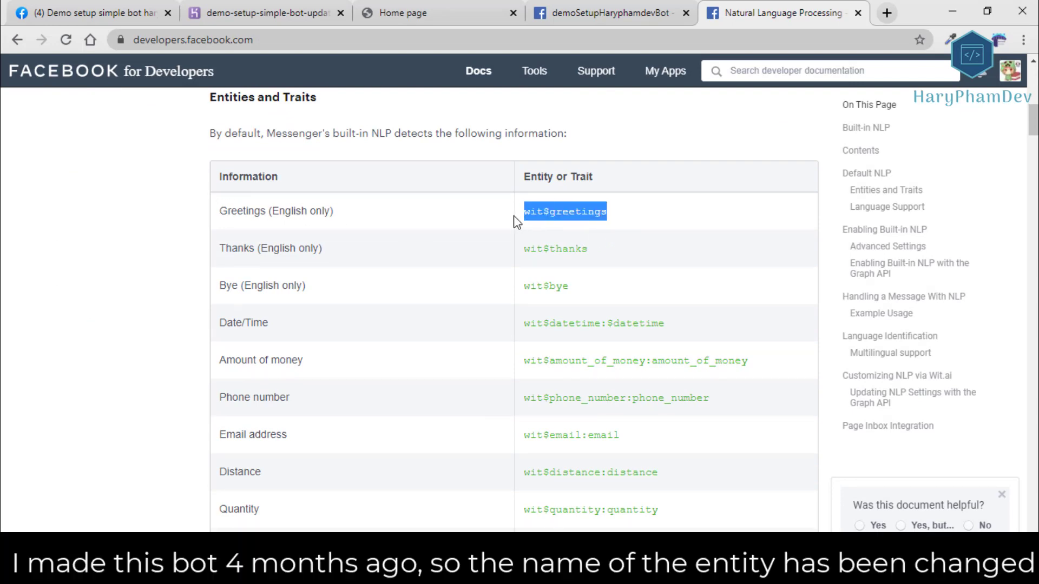
click(88, 190)
scroll(169, 227, down, 10)
scroll(169, 227, down, 15)
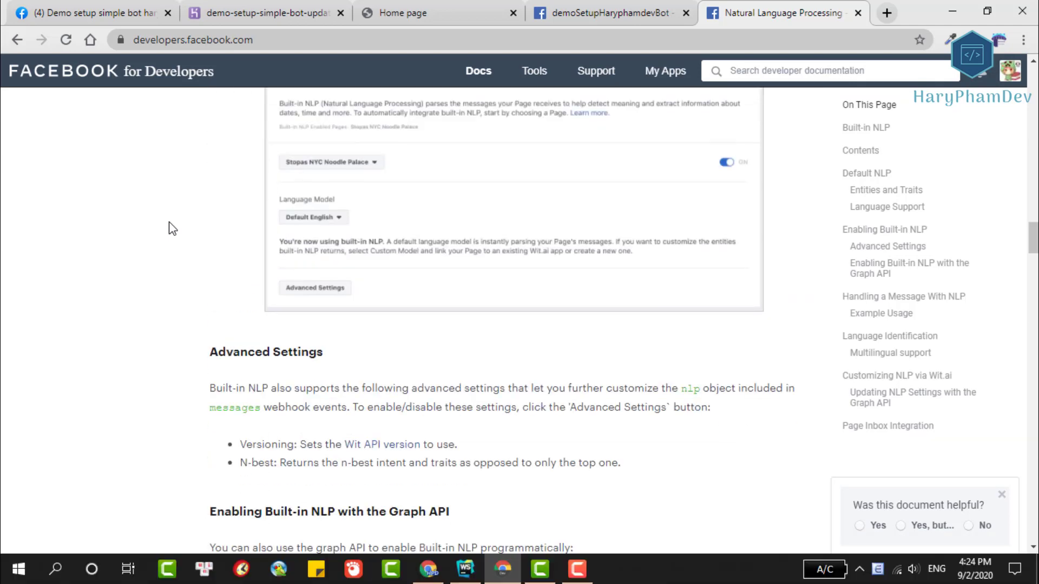
scroll(284, 211, up, 7)
drag(352, 321, 216, 321)
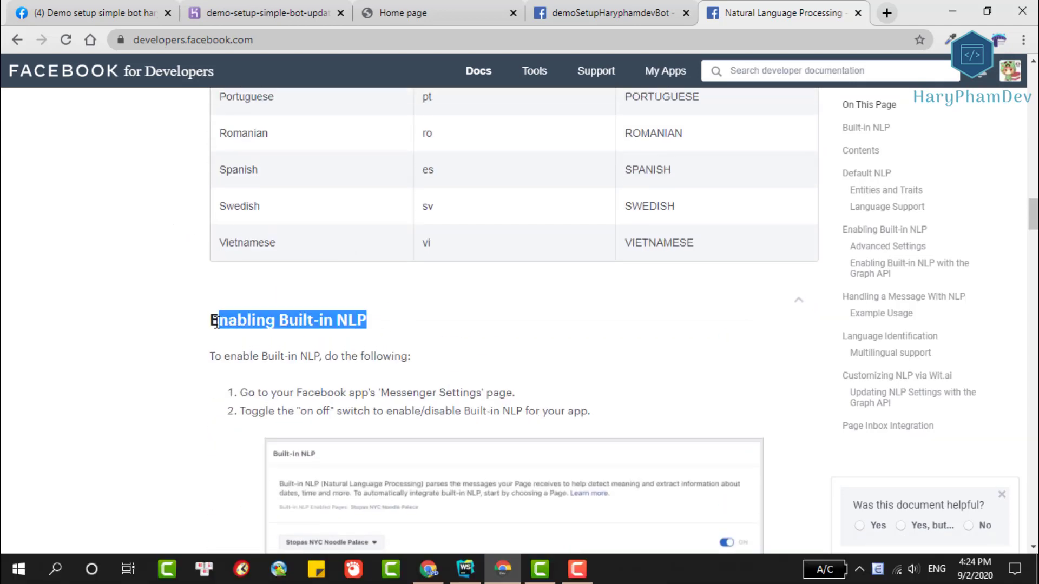
Copy the docs' example firstTrait function and return to WebStorm.
scroll(175, 319, down, 3)
scroll(177, 319, down, 2)
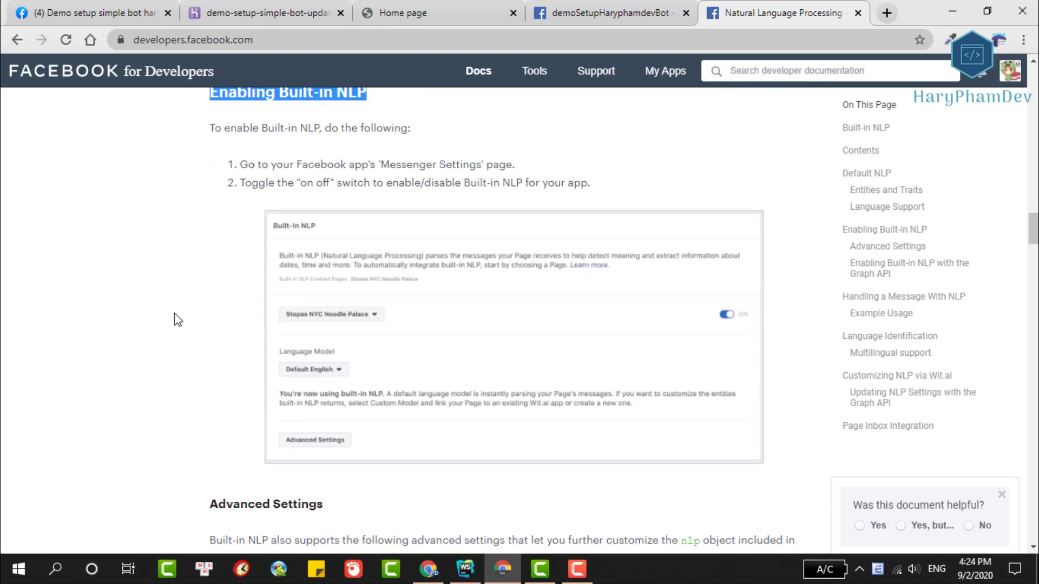
scroll(177, 319, down, 5)
scroll(178, 319, down, 8)
scroll(177, 320, down, 17)
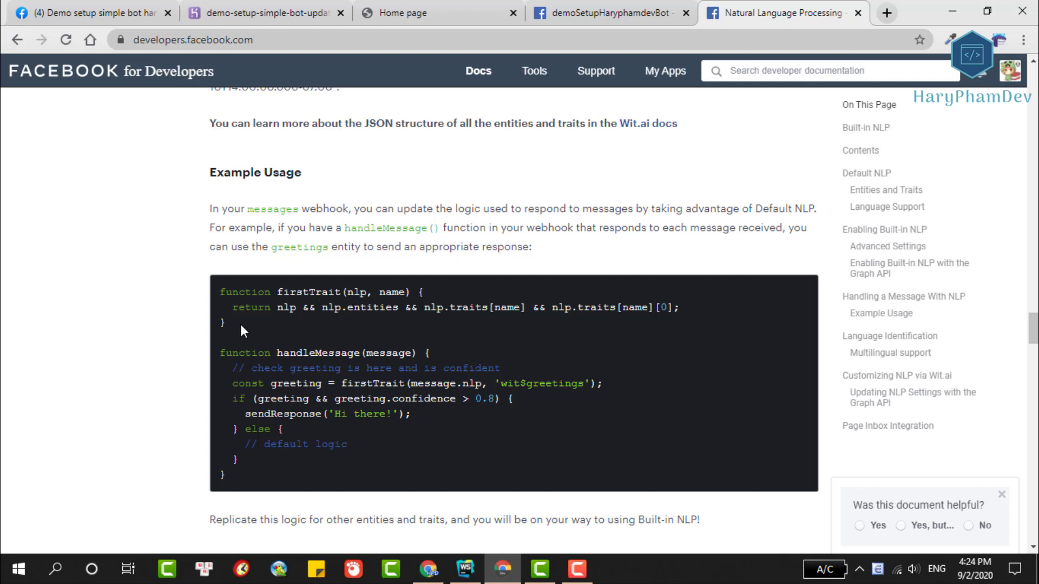
drag(240, 324, 219, 294)
key(ctrl+c)
right_click(320, 299)
click(328, 306)
click(465, 568)
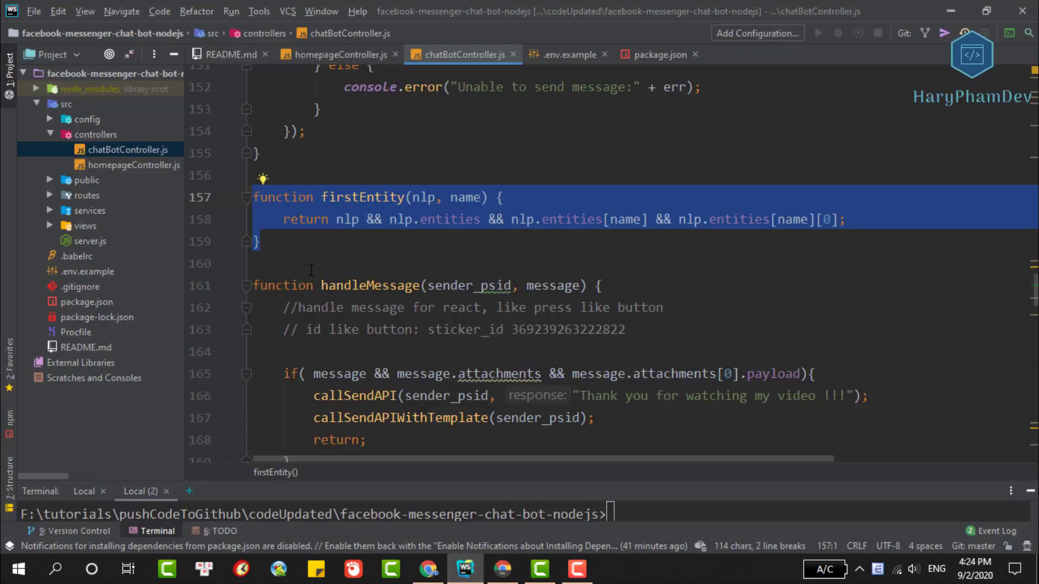
Paste firstTrait below firstEntity and comment out the old firstEntity function.
click(309, 242)
key(Return)
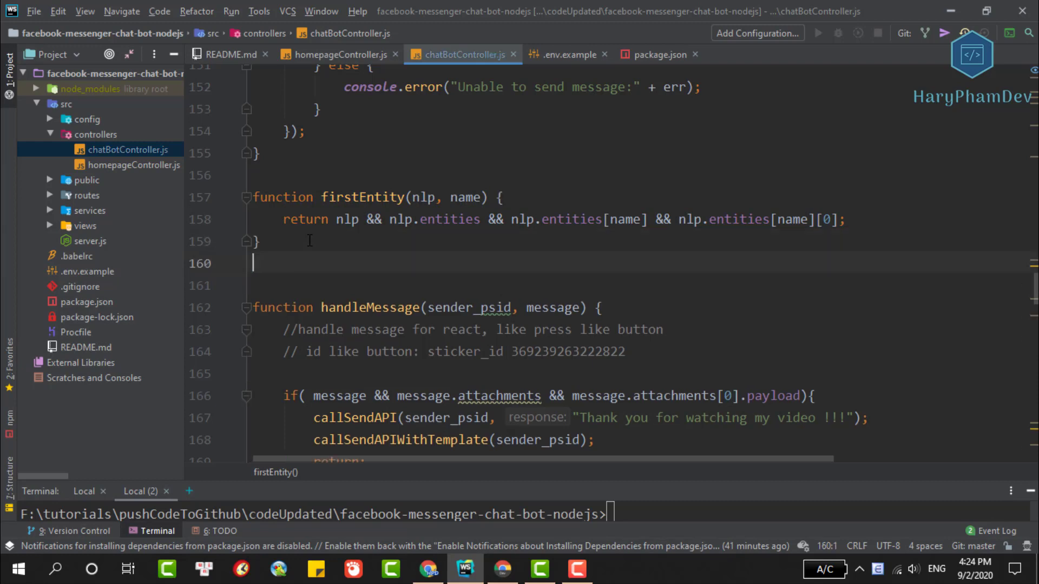
key(Return)
key(ctrl+v)
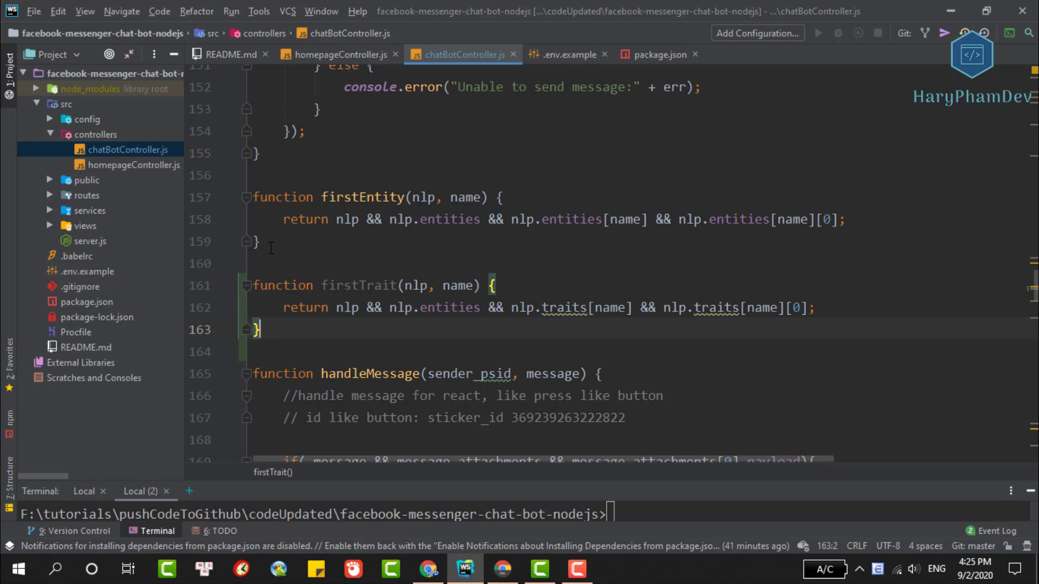
drag(271, 248, 245, 198)
key(ctrl+slash)
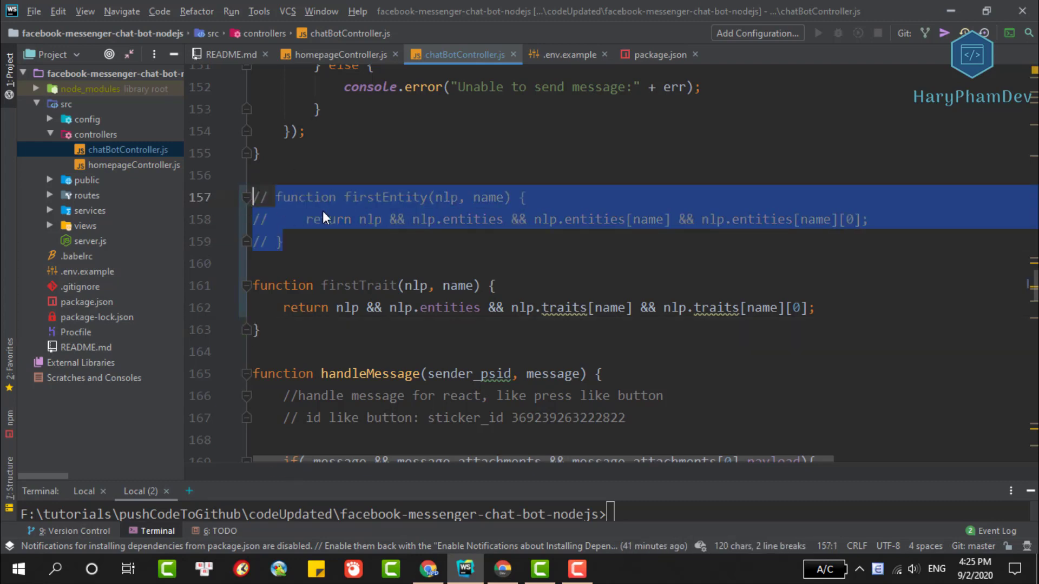
Replace every firstEntity occurrence in the file with firstTrait.
double_click(356, 284)
click(394, 260)
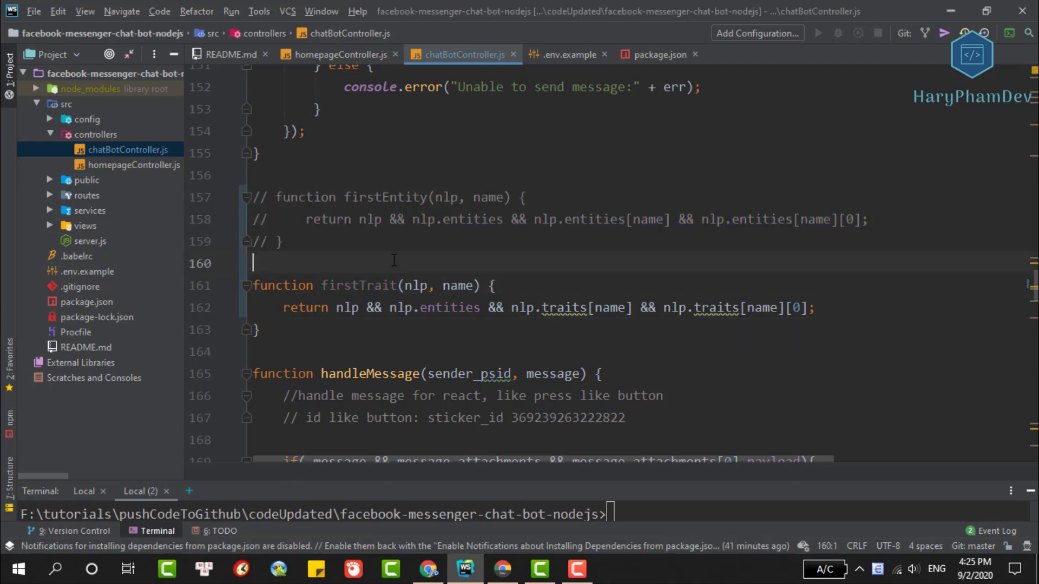
key(ctrl+r)
text(f)
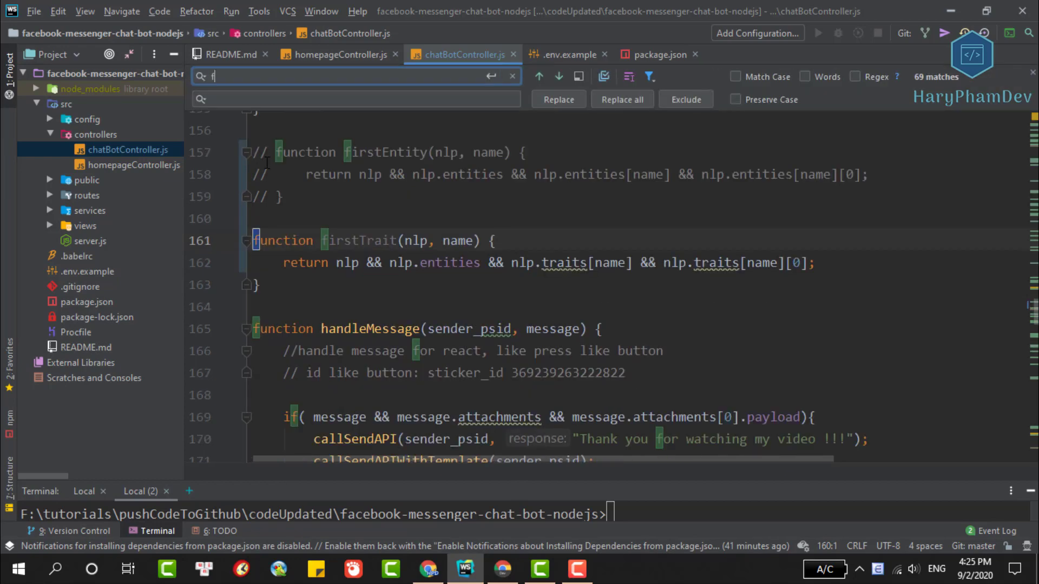
text(irstEntity)
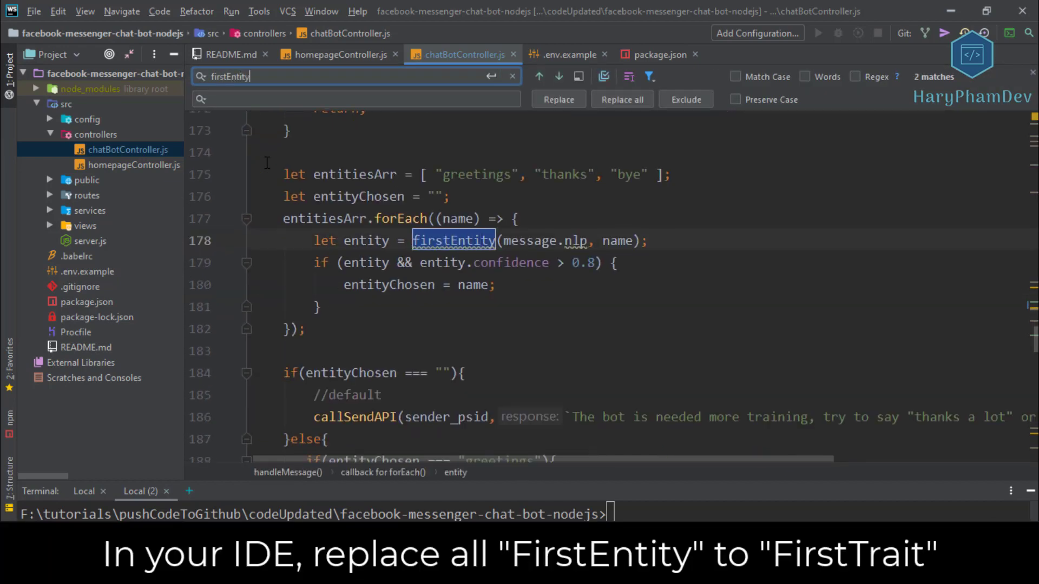
click(261, 96)
text(firstTrait)
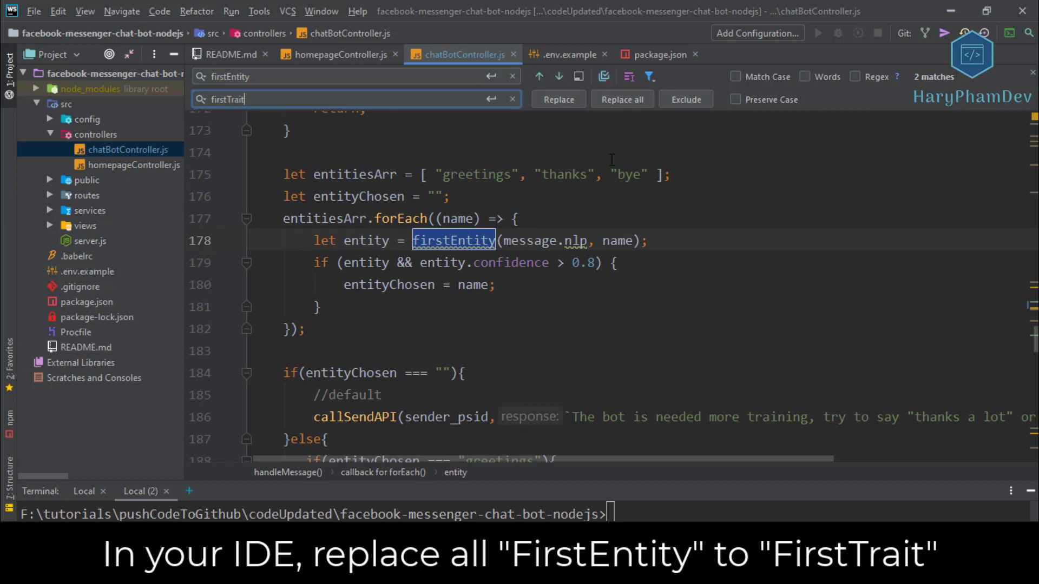
click(608, 106)
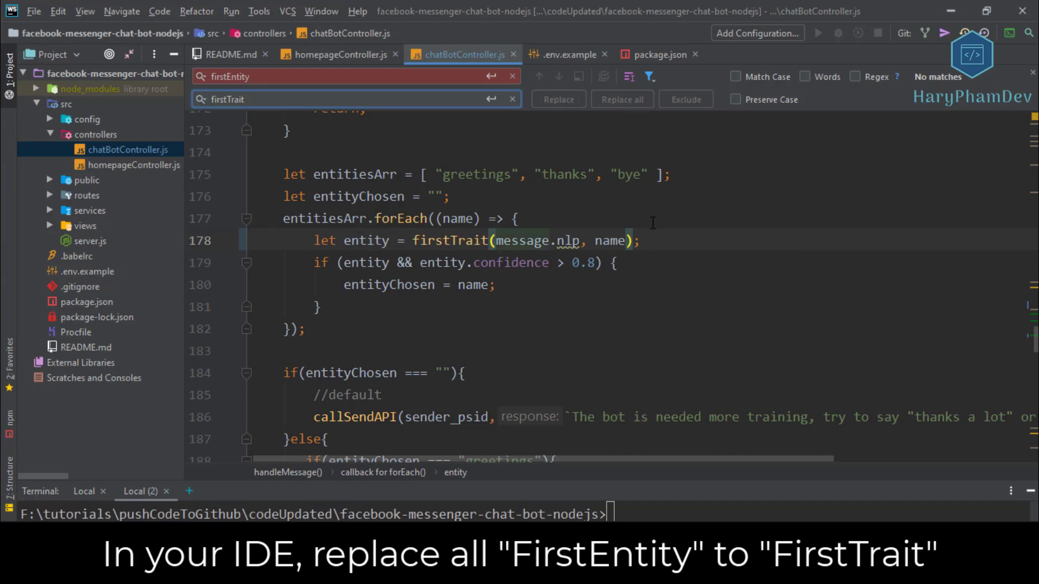
click(1033, 73)
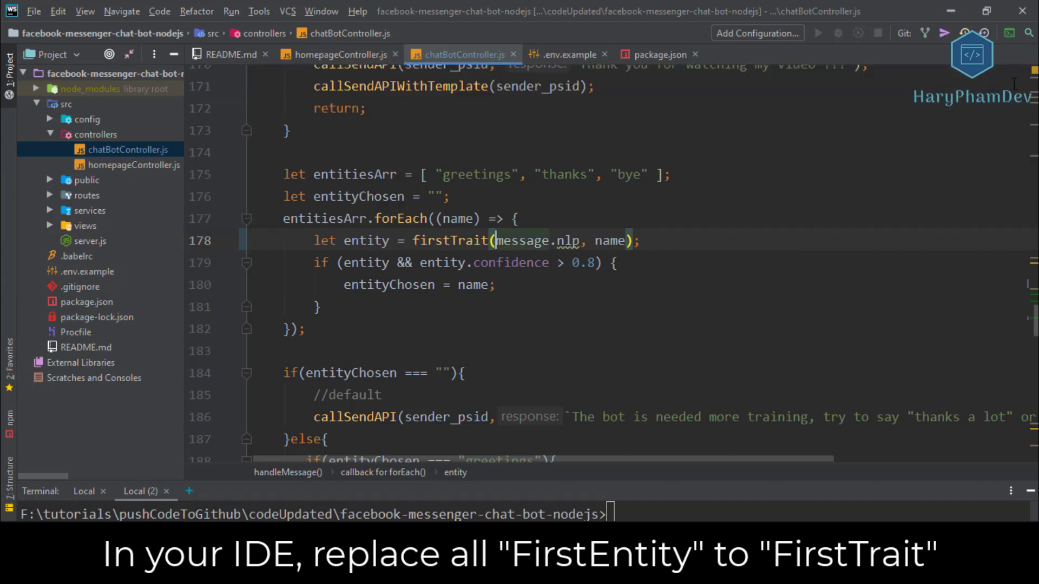
Copy wit$greetings from the NLP docs into entitiesArr in place of greetings.
click(548, 261)
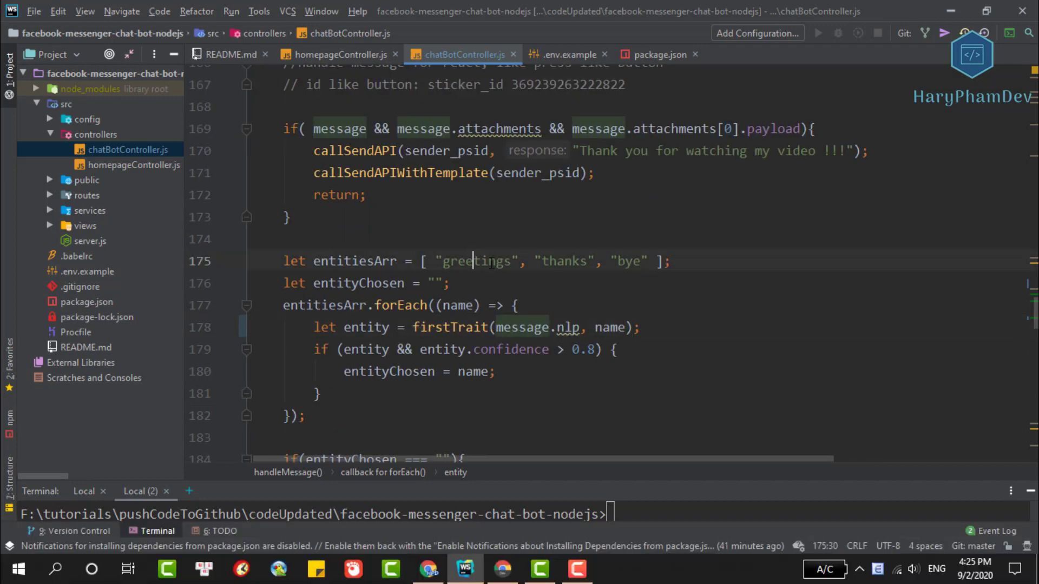
click(610, 261)
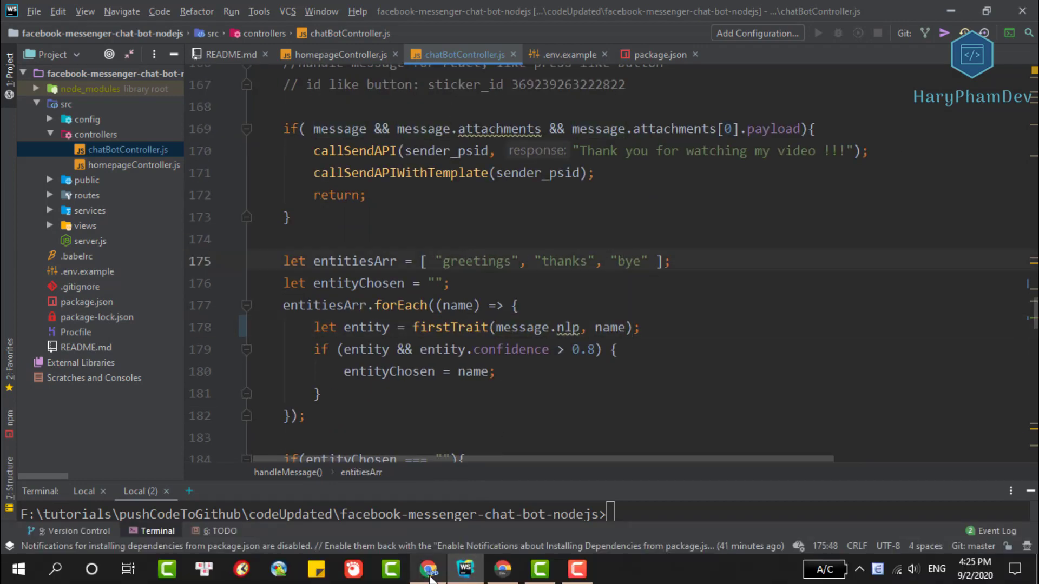
click(493, 577)
scroll(445, 402, up, 15)
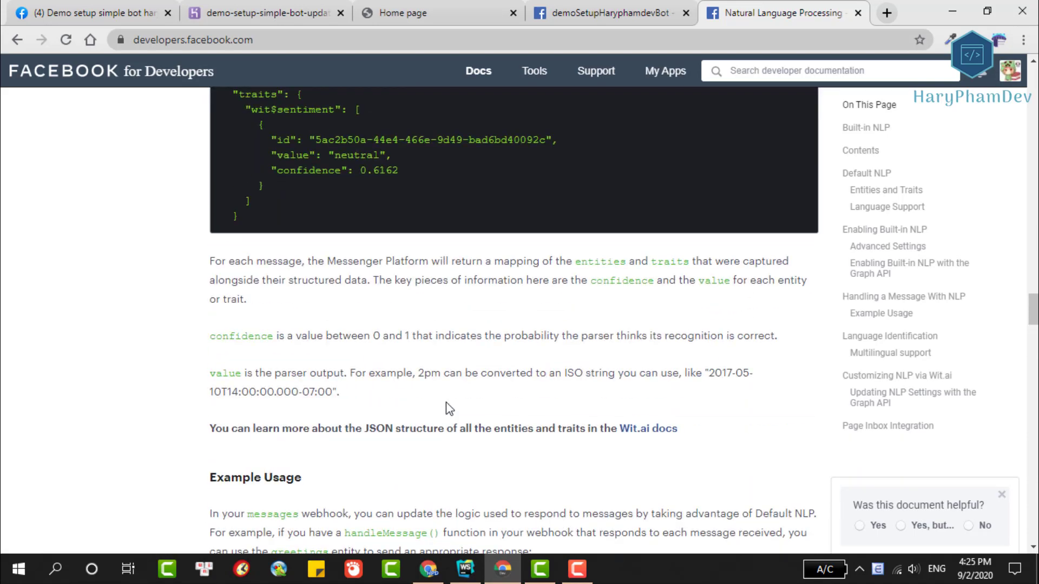
scroll(447, 403, up, 20)
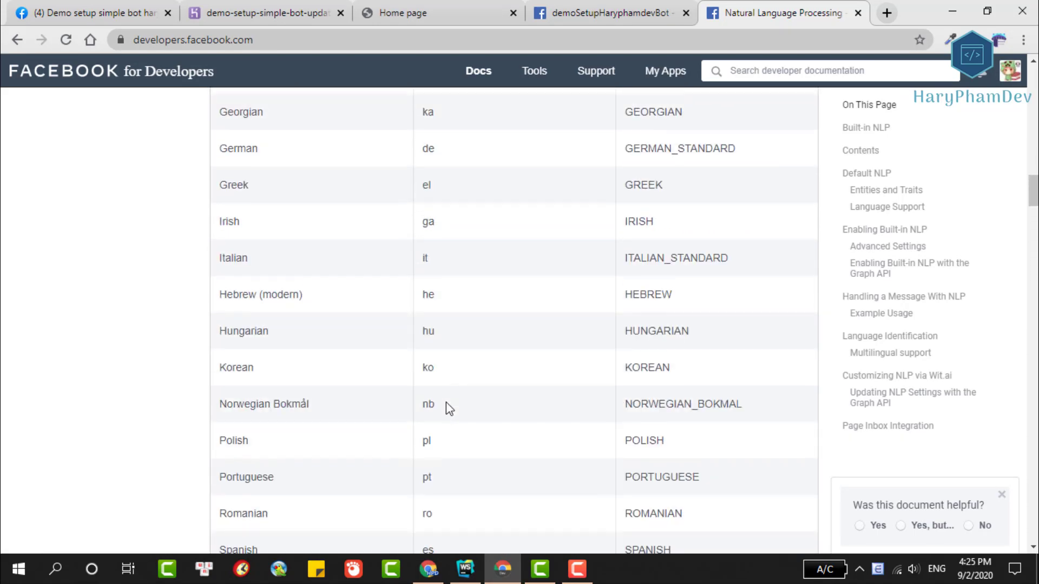
scroll(446, 401, up, 7)
scroll(446, 401, down, 1)
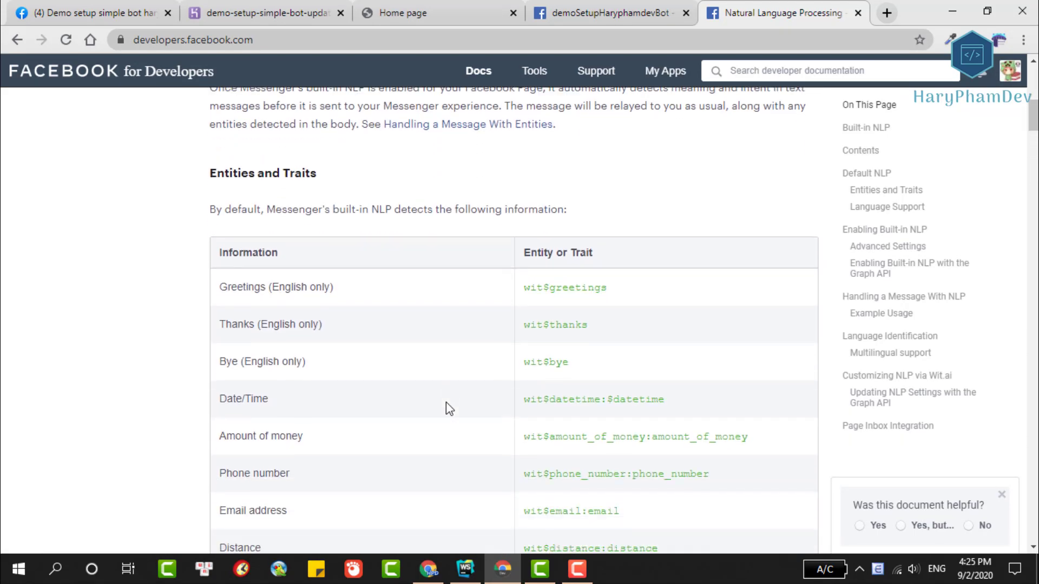
drag(607, 288, 522, 291)
key(ctrl+c)
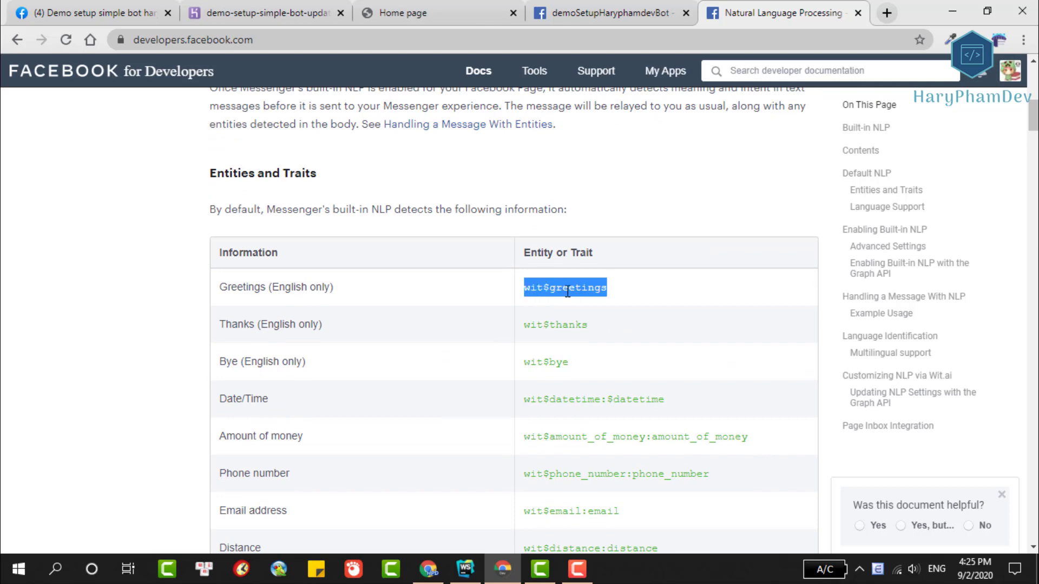
key(alt+Tab)
double_click(469, 261)
key(ctrl+v)
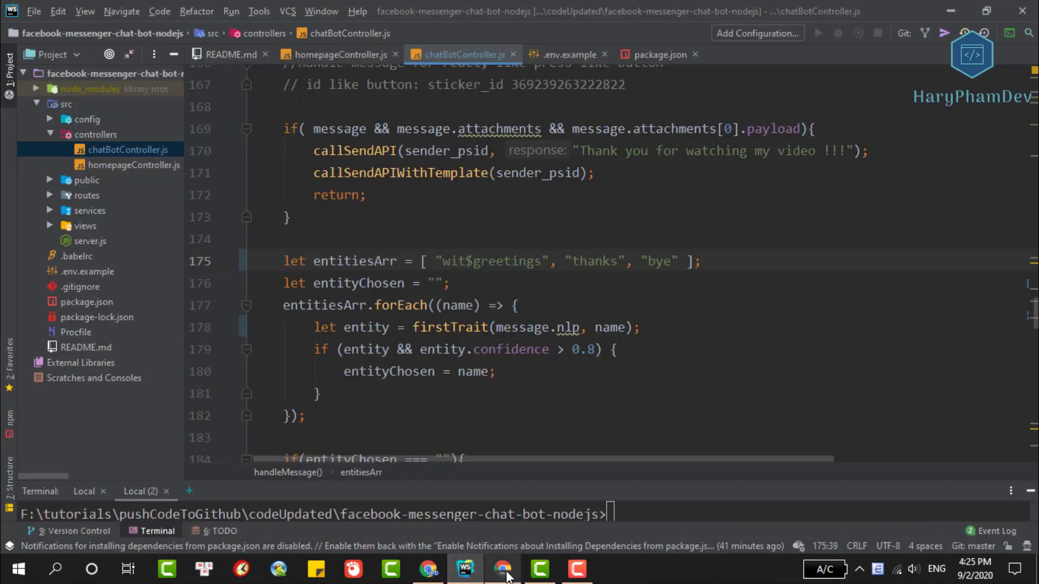
Replace thanks and bye in entitiesArr with wit$thanks and wit$bye from the docs.
click(502, 568)
drag(594, 327, 532, 334)
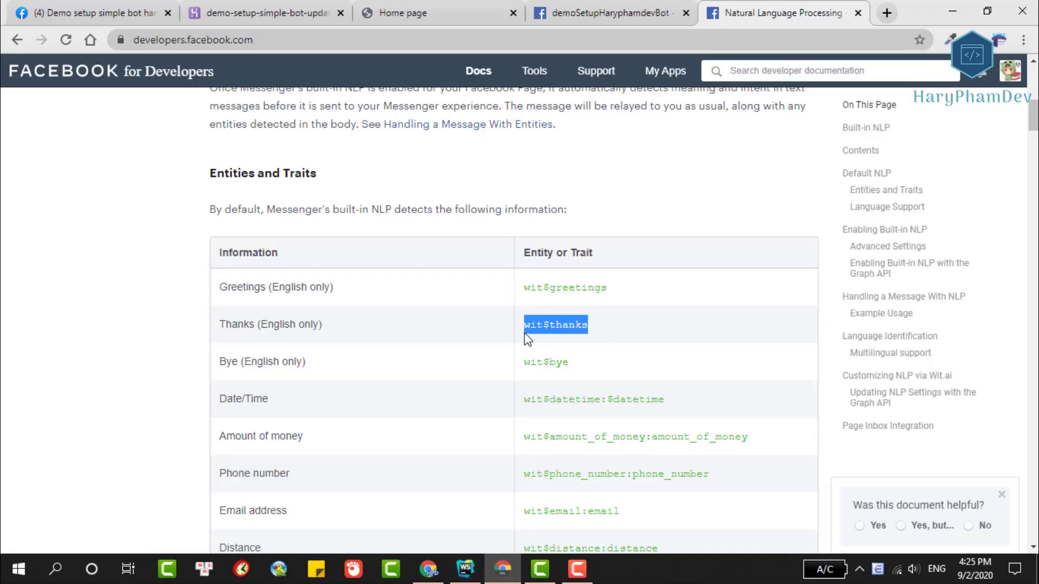
click(465, 568)
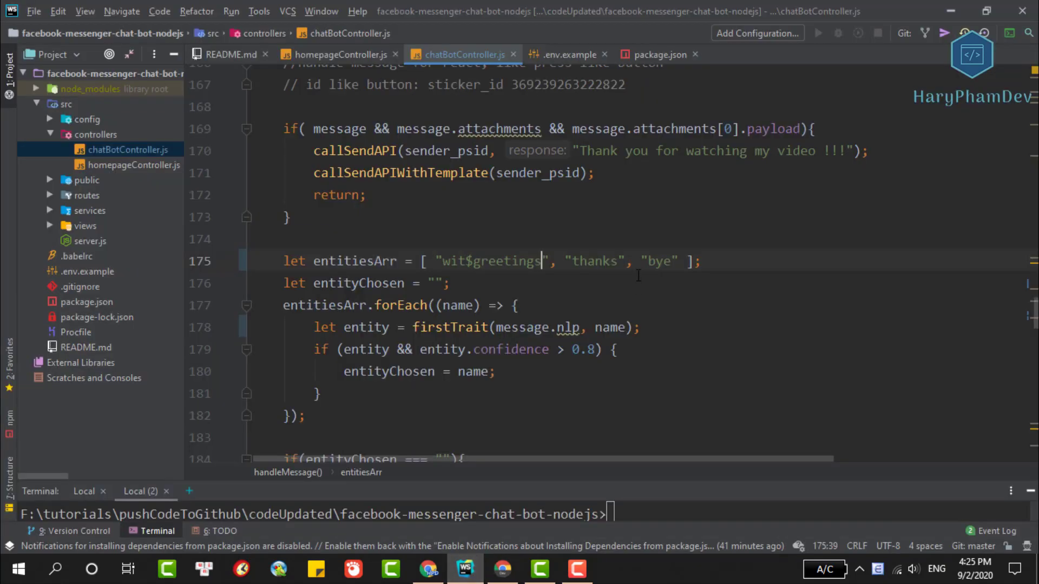
double_click(594, 262)
text(wit$thanks)
click(502, 568)
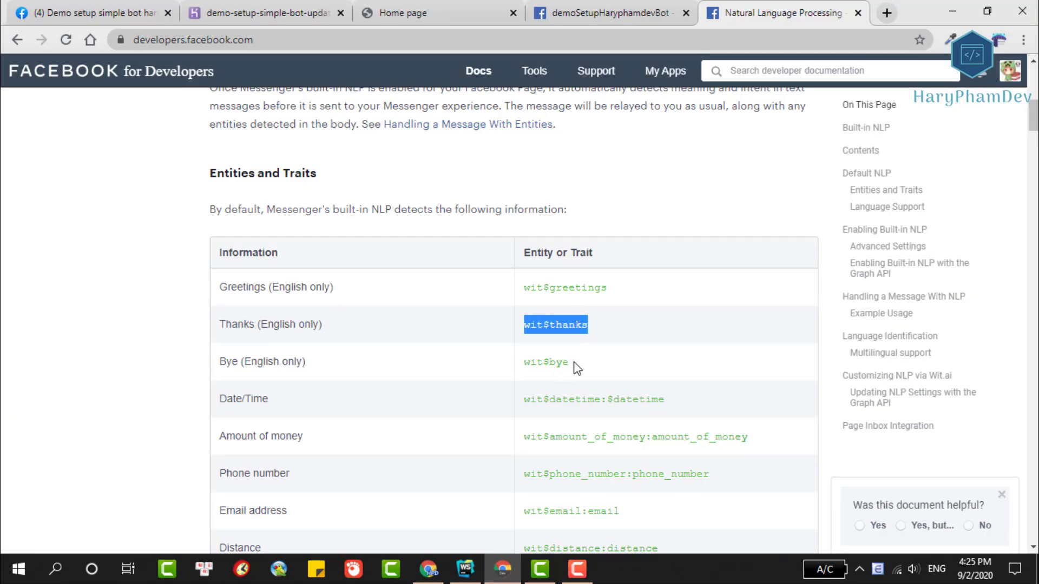
drag(575, 364, 524, 375)
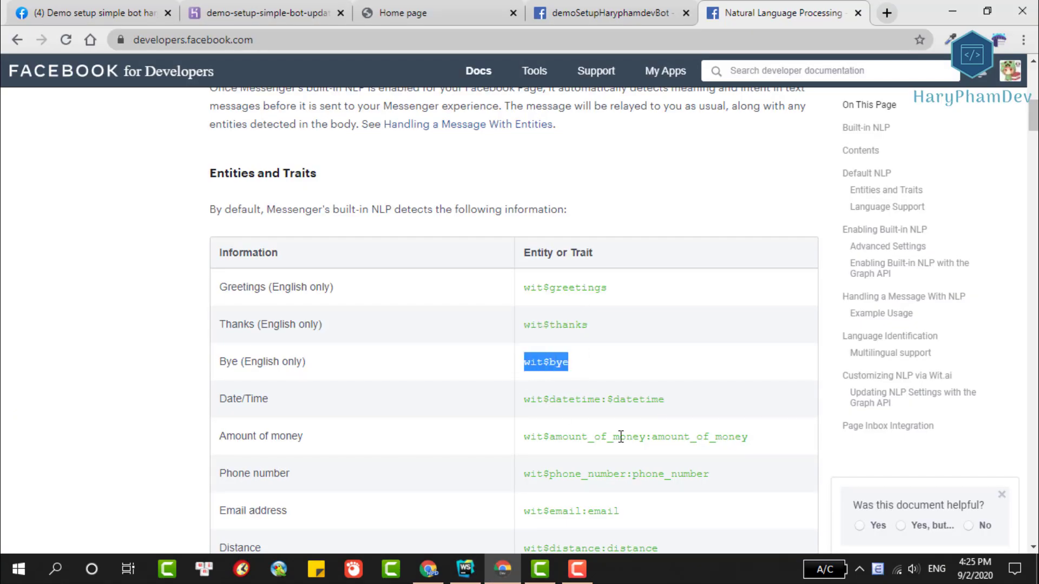
click(464, 568)
double_click(692, 261)
text(wit$bye)
Change the greetings if-condition to check wit$greetings.
scroll(855, 272, down, 2)
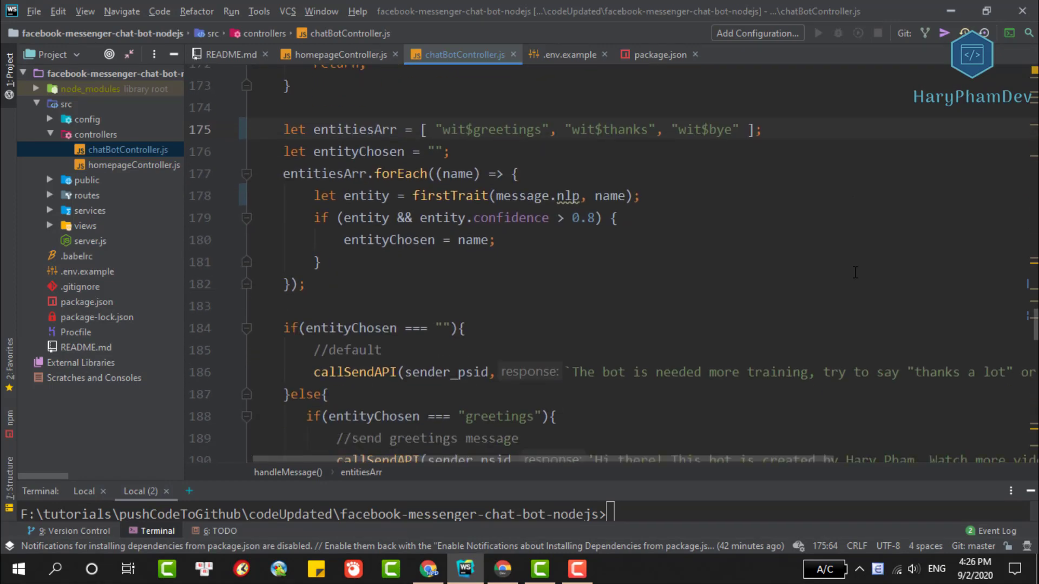
scroll(853, 273, down, 1)
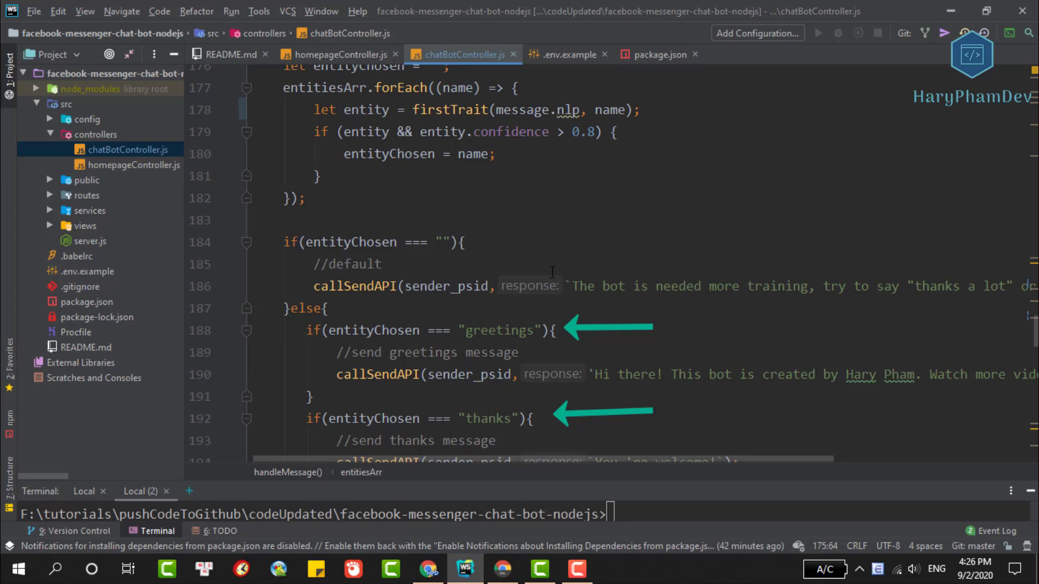
scroll(385, 168, up, 2)
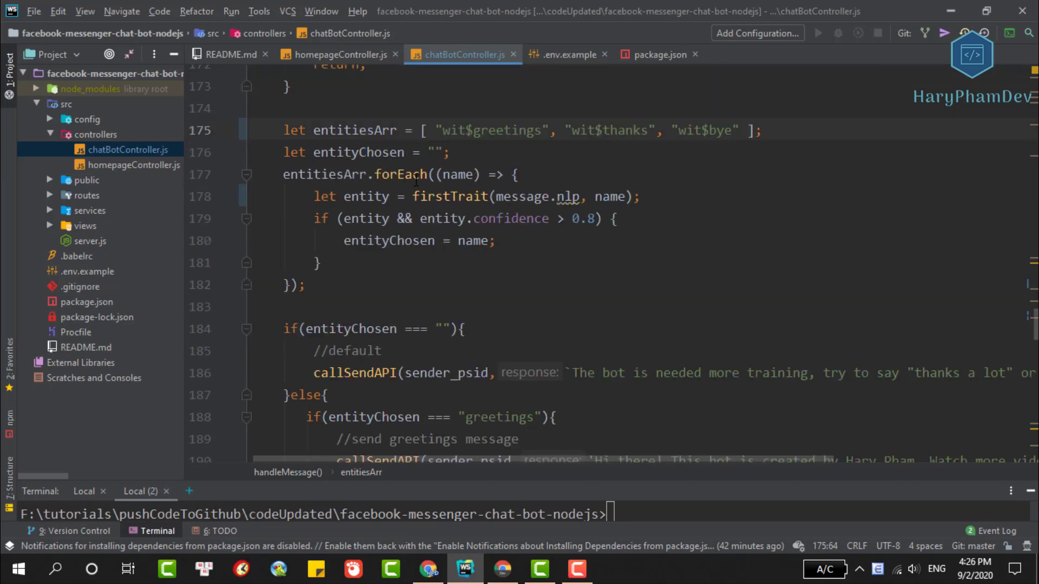
double_click(473, 130)
key(ctrl+c)
scroll(473, 129, down, 3)
double_click(499, 287)
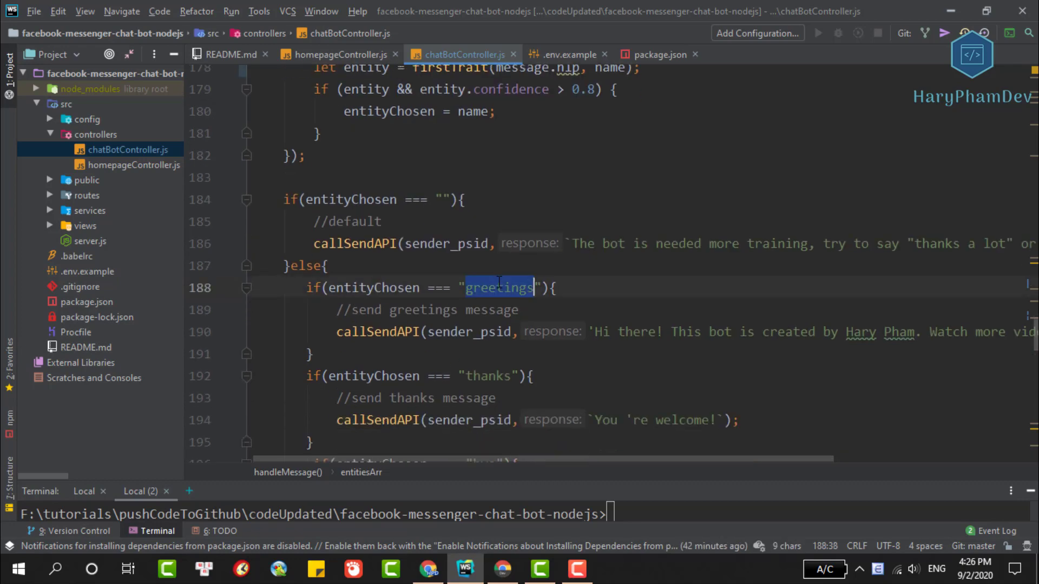
key(ctrl+v)
Change the thanks check to wit$thanks and select the entity name in the bye check.
scroll(499, 282, up, 3)
double_click(597, 168)
scroll(552, 262, down, 5)
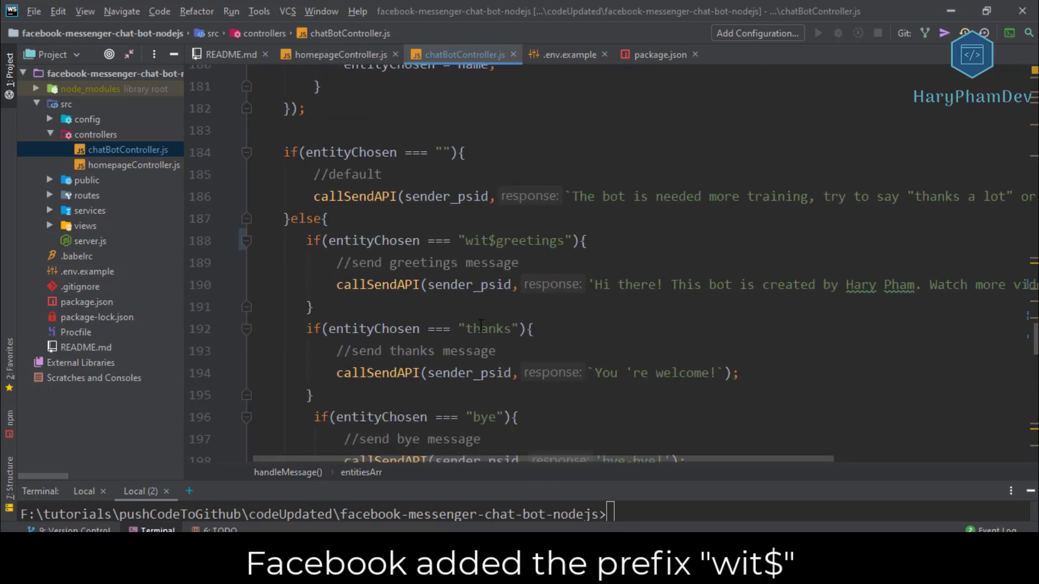
double_click(481, 328)
text(wit$thanks)
scroll(485, 328, up, 6)
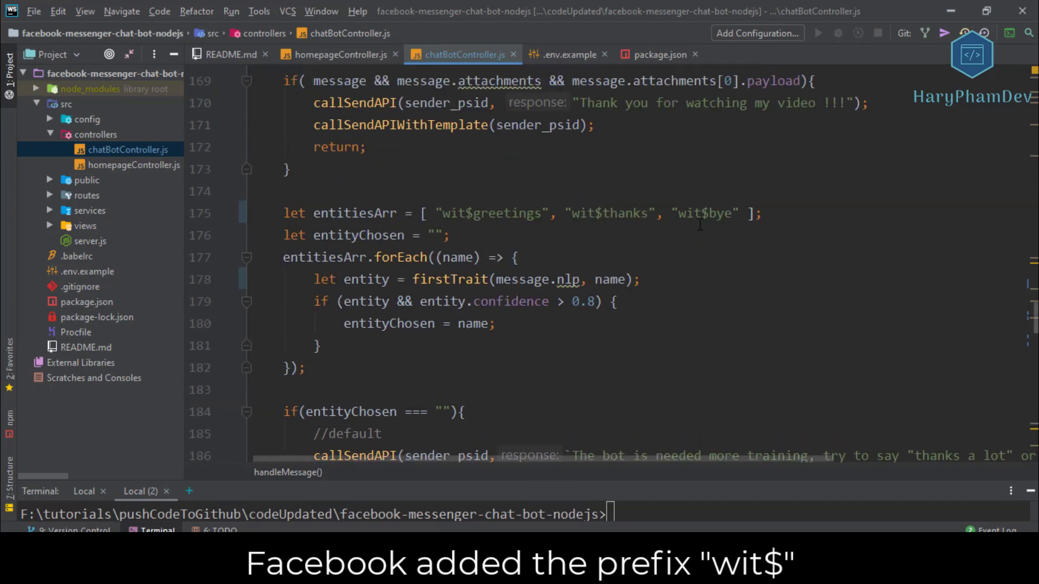
double_click(701, 214)
scroll(502, 277, down, 5)
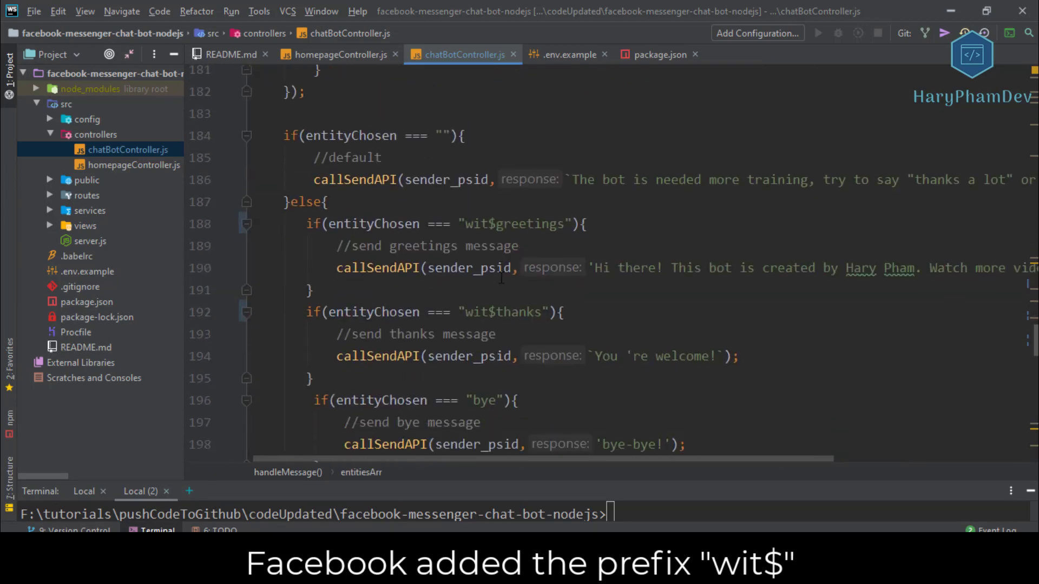
double_click(478, 338)
Change the bye check to wit$bye and stage all changes with git add.
text(wit$bye)
click(690, 351)
click(447, 495)
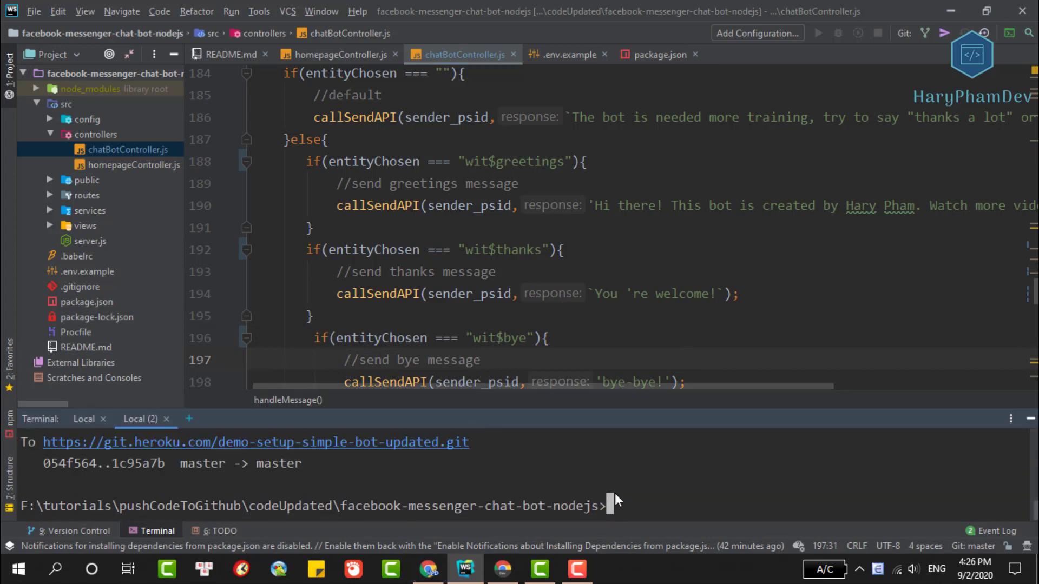
text(git add .)
key(Return)
Commit as "update entity names" and push to heroku master.
text(git commit -)
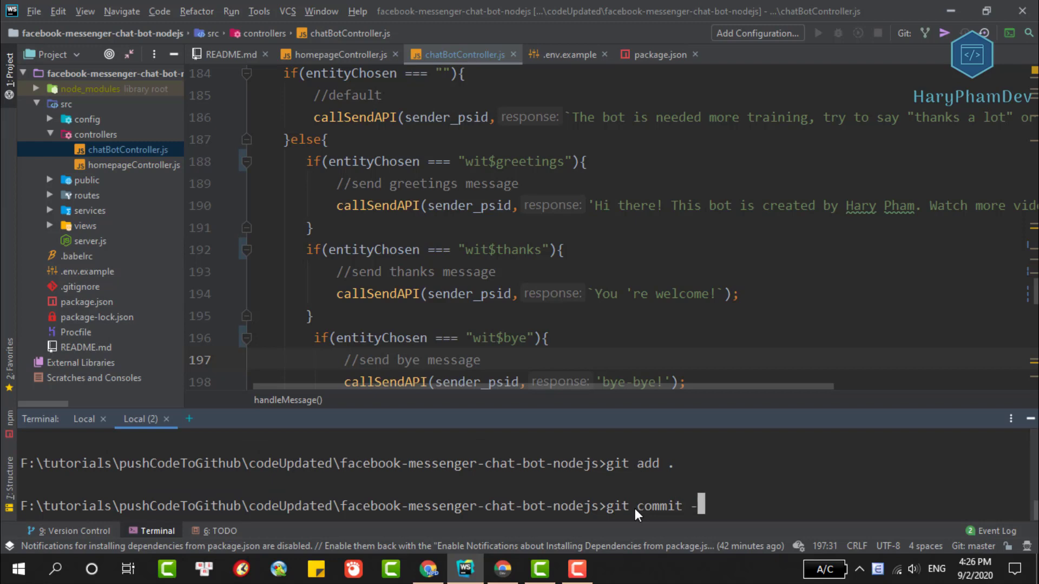
text(m "update entiy)
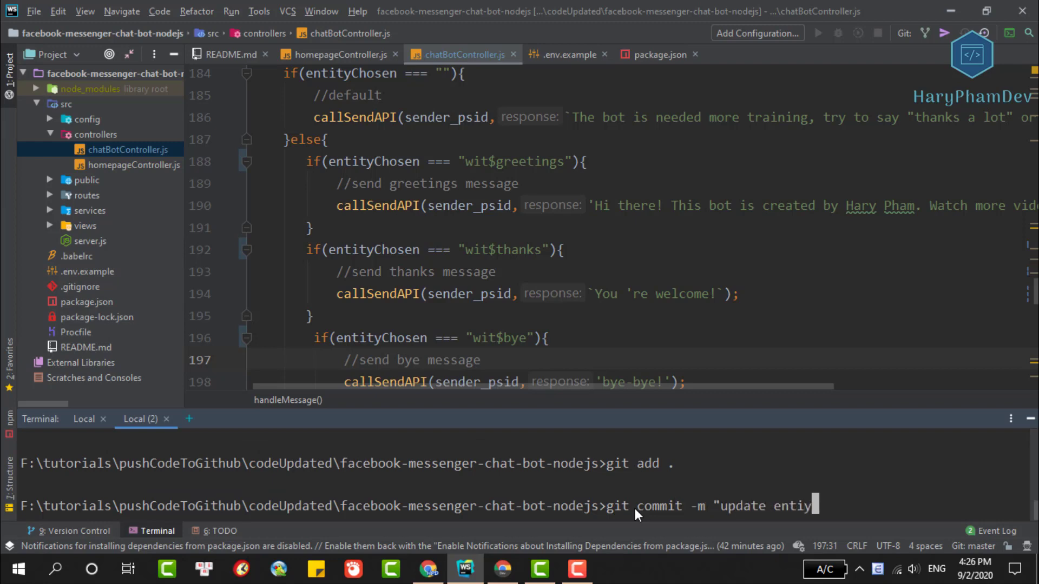
key(BackSpace)
text(ty names")
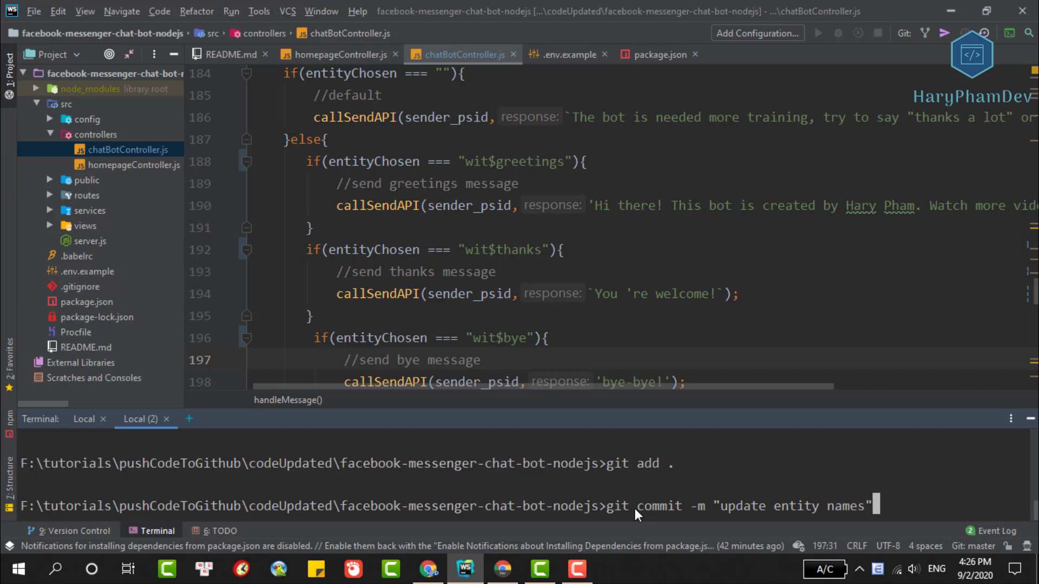
key(Return)
text(git push heroku master)
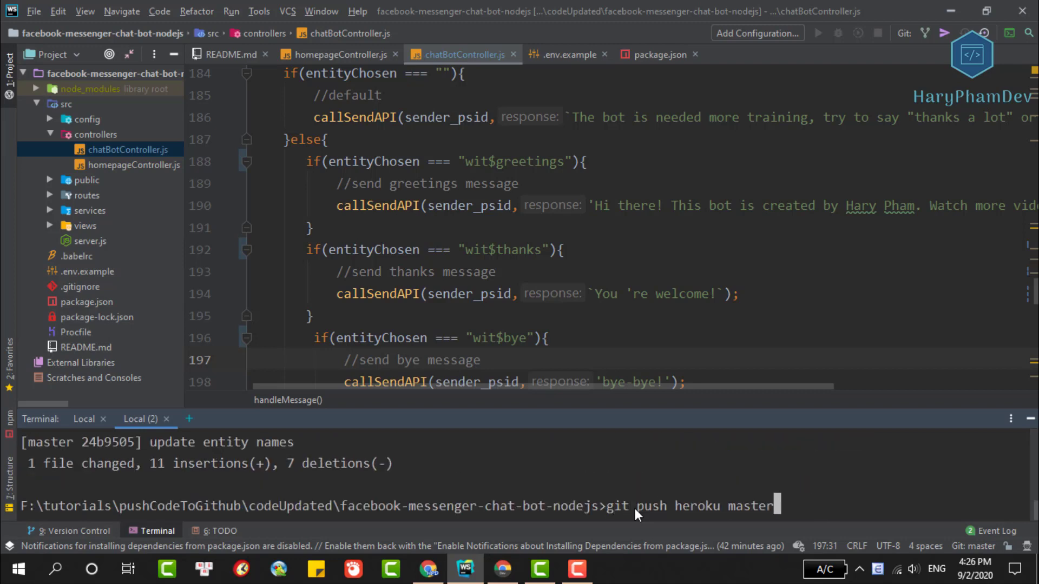
key(Return)
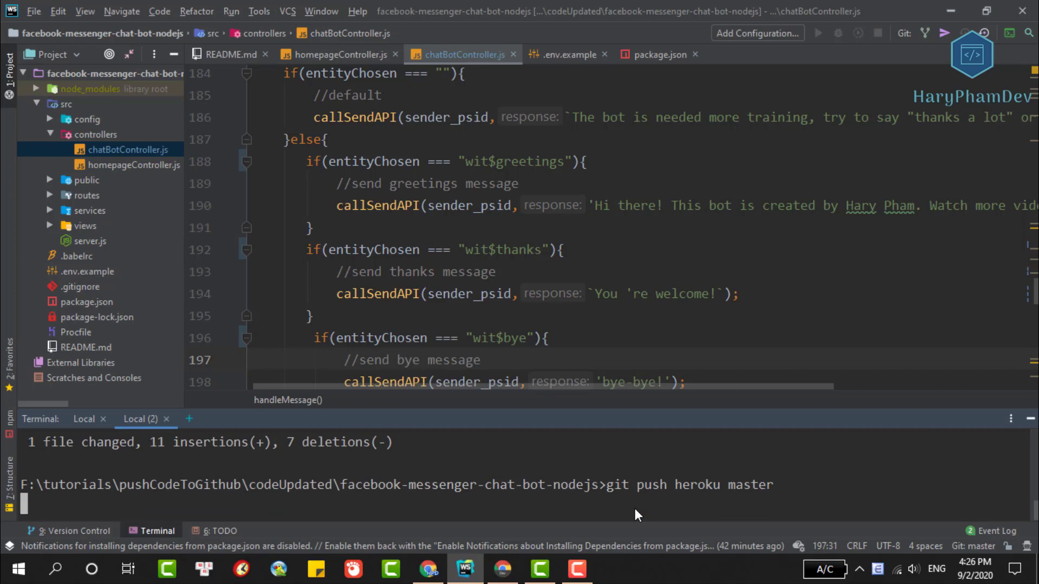
Open src/views/homepage.ejs and find the fb-customerchat plugin's page_id line.
click(52, 226)
double_click(81, 240)
scroll(454, 252, down, 2)
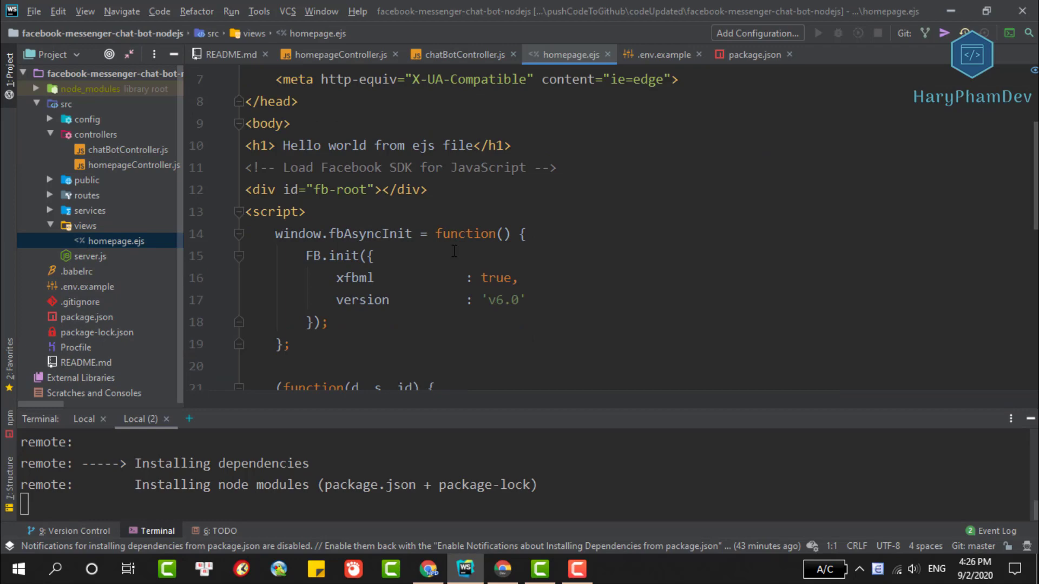
scroll(454, 251, down, 3)
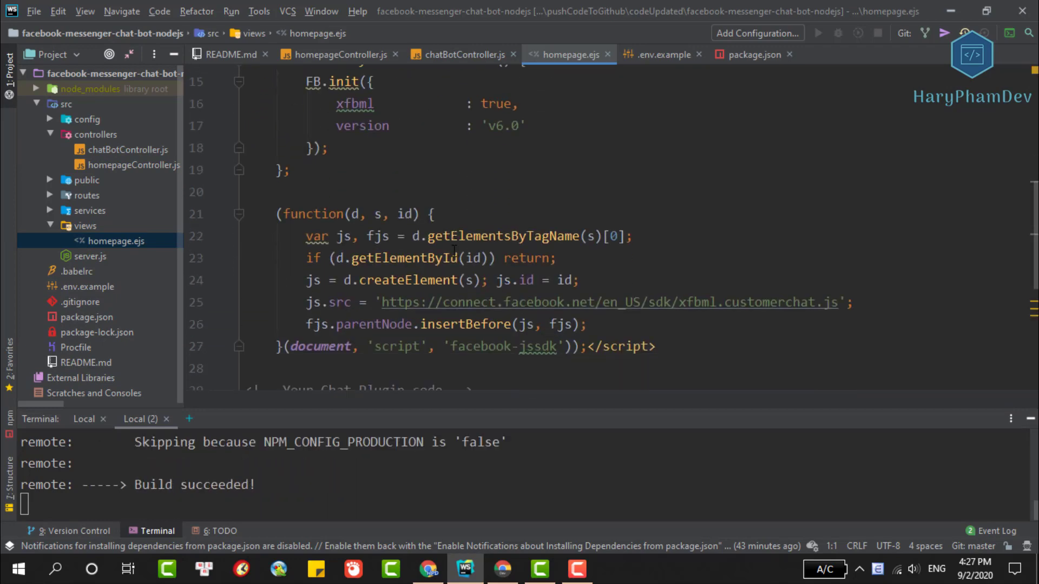
scroll(454, 251, down, 3)
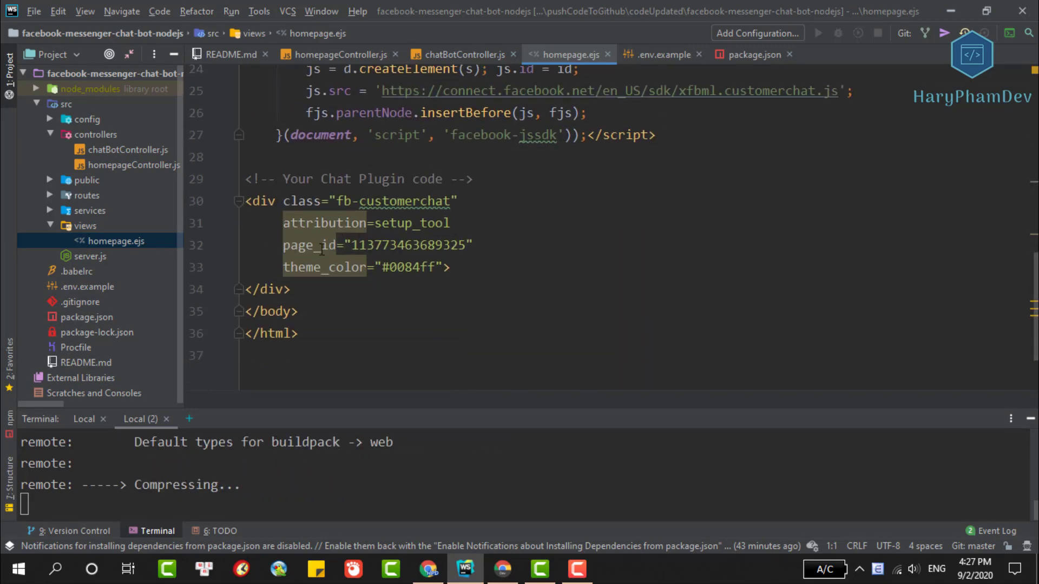
drag(265, 246, 483, 246)
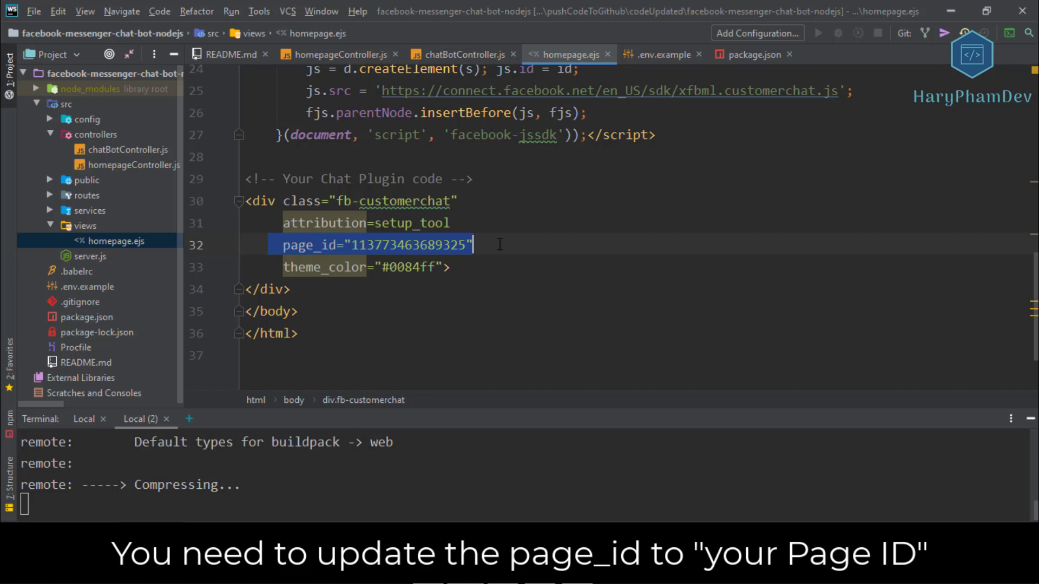
click(500, 244)
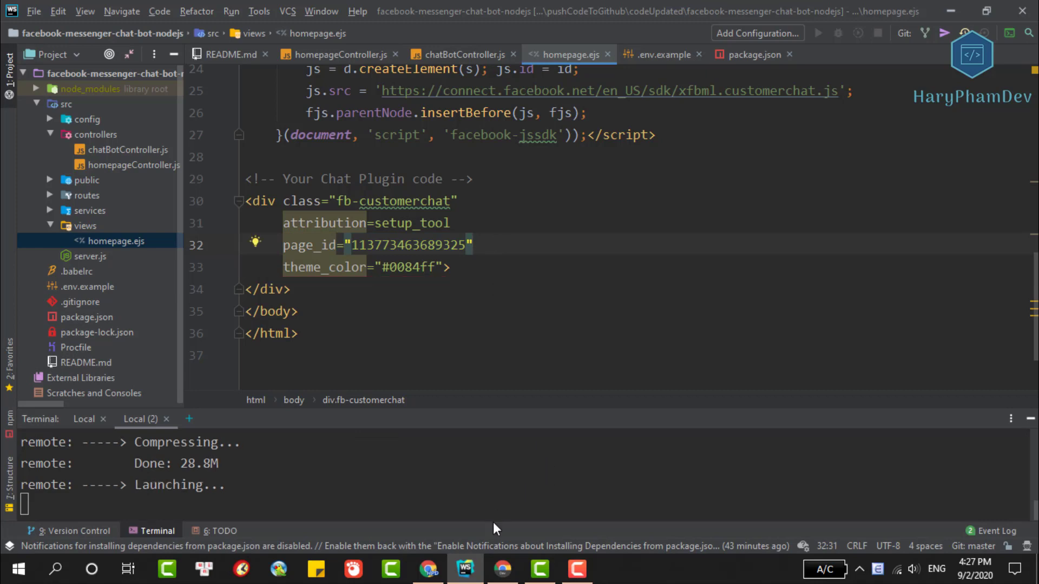
click(499, 565)
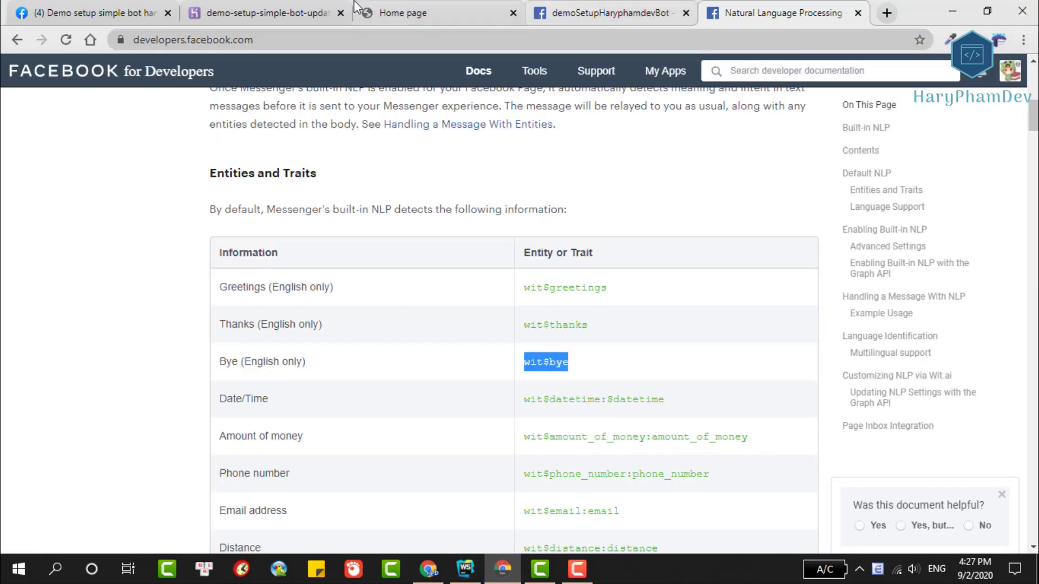
Copy the linked Page ID from the demoSetup app's Messenger Access Tokens section.
click(606, 12)
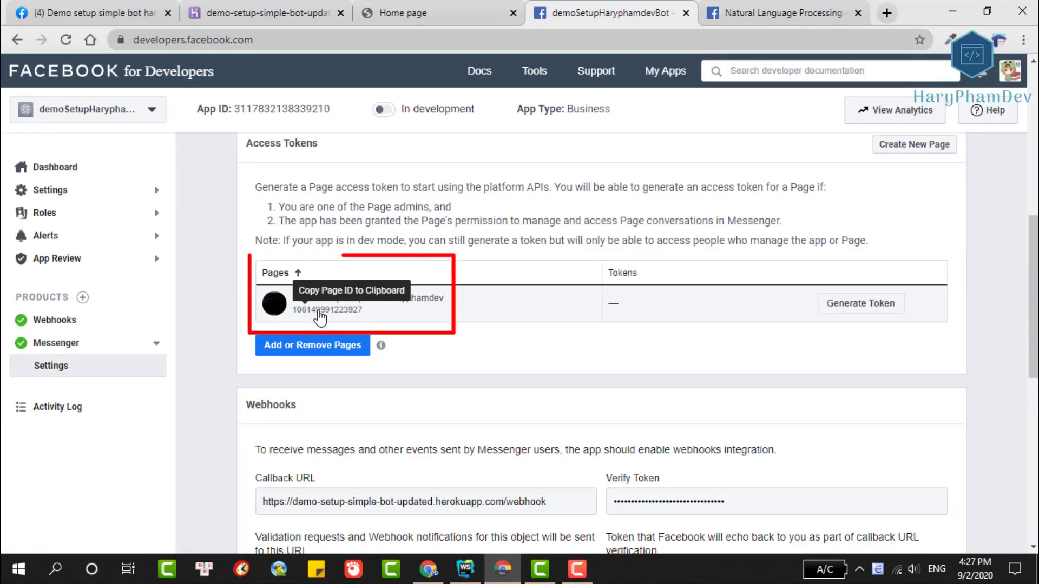
click(329, 313)
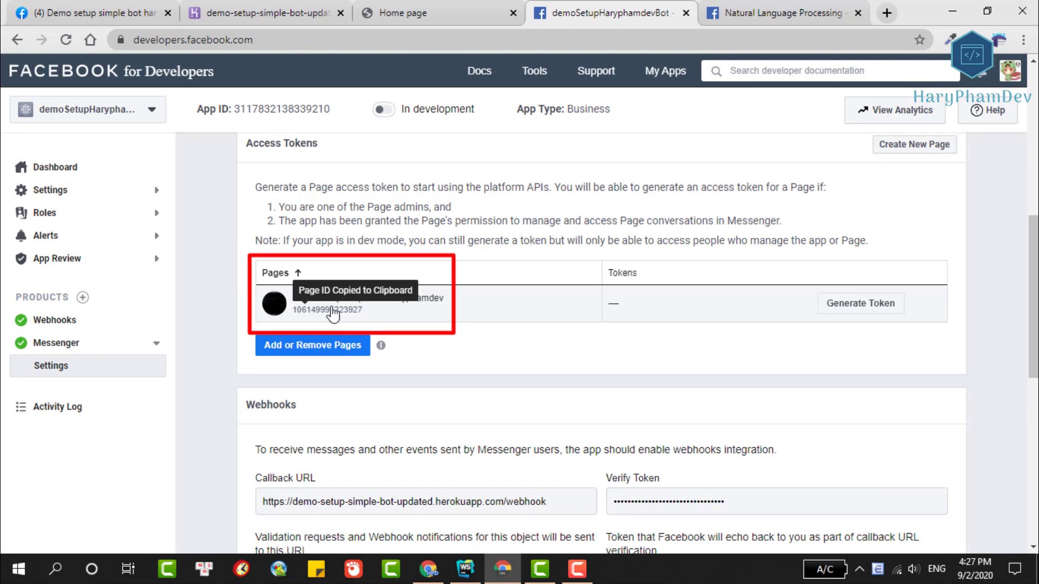
Replace the chat plugin's page_id value in homepage.ejs with the copied Page ID.
click(465, 569)
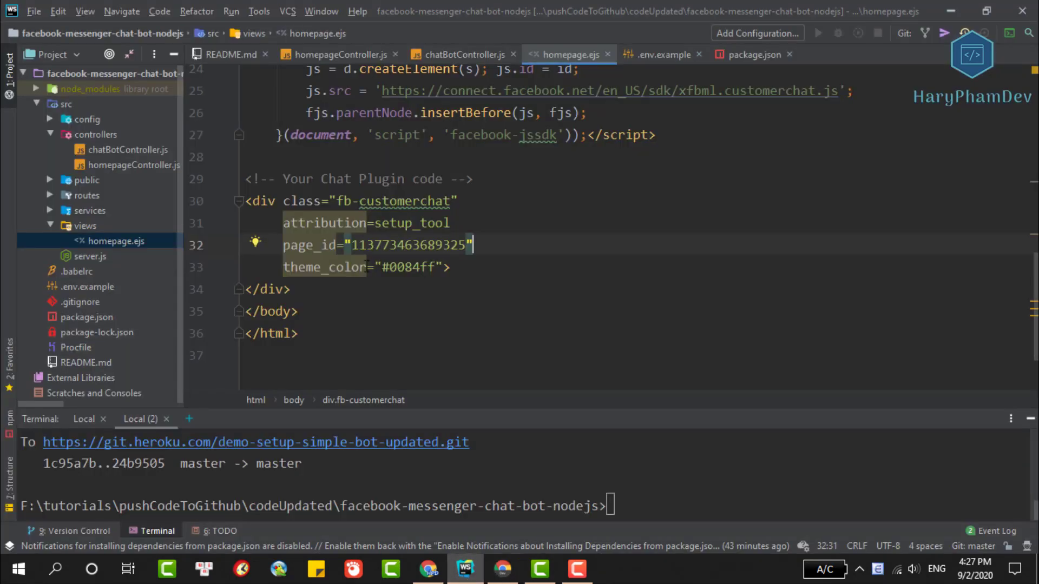
double_click(407, 246)
key(ctrl+v)
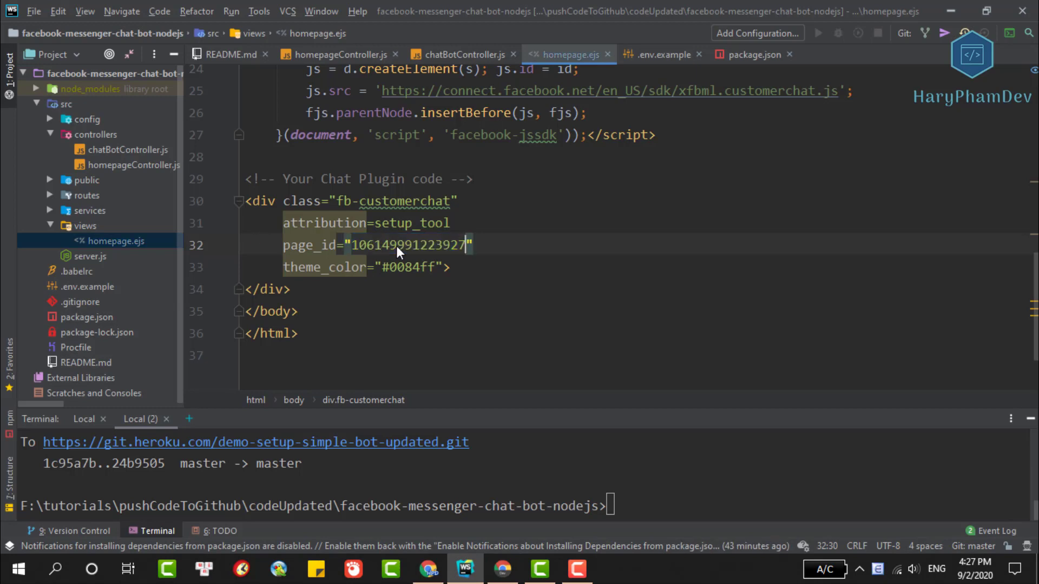
key(Down)
Commit as "update facebook page id in main page" and push to heroku master.
click(663, 511)
text(git add .)
key(Return)
text(git commit -m "update )
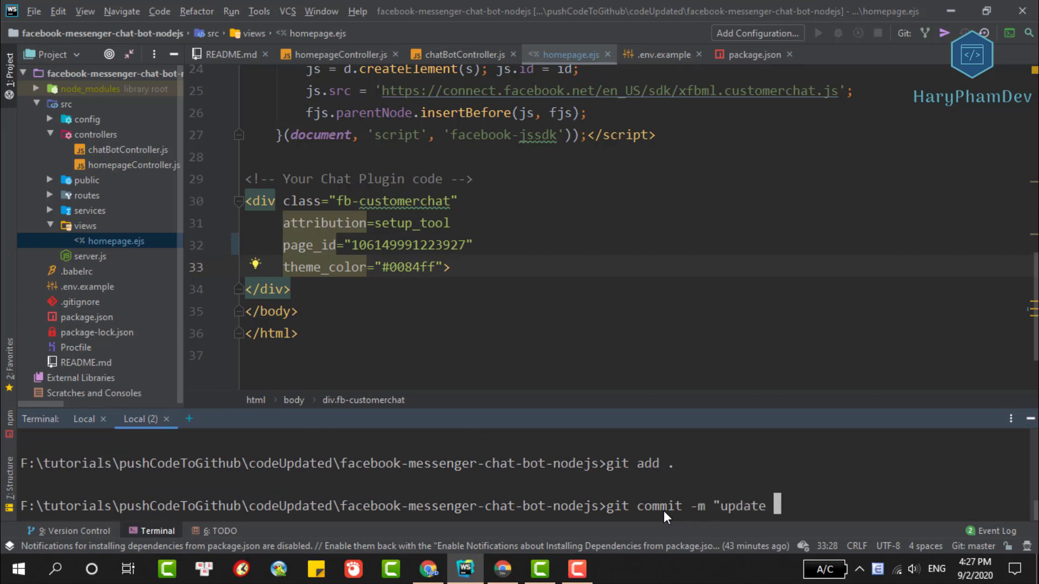
text(facebook page)
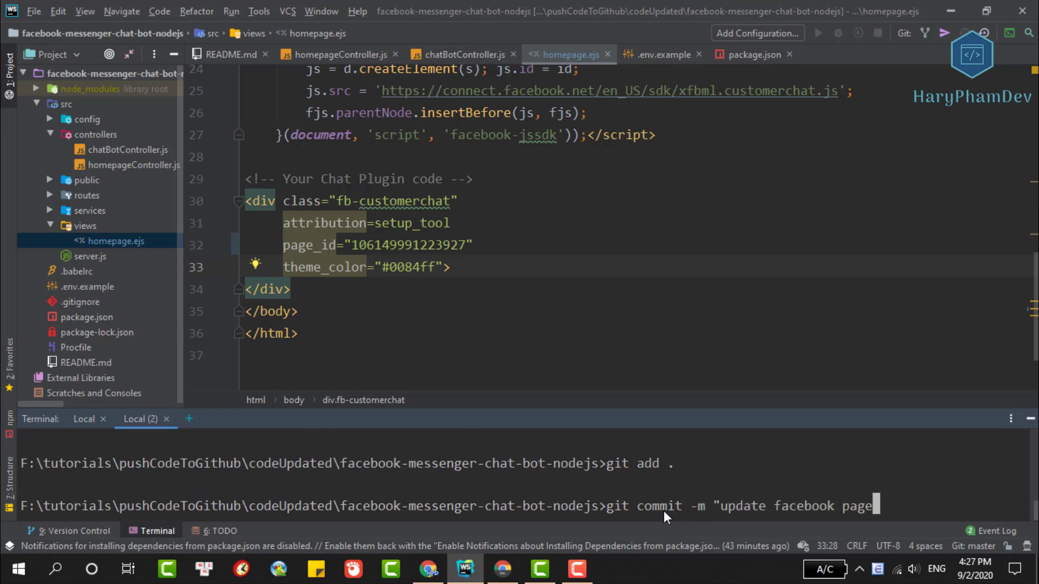
text( id in main page)
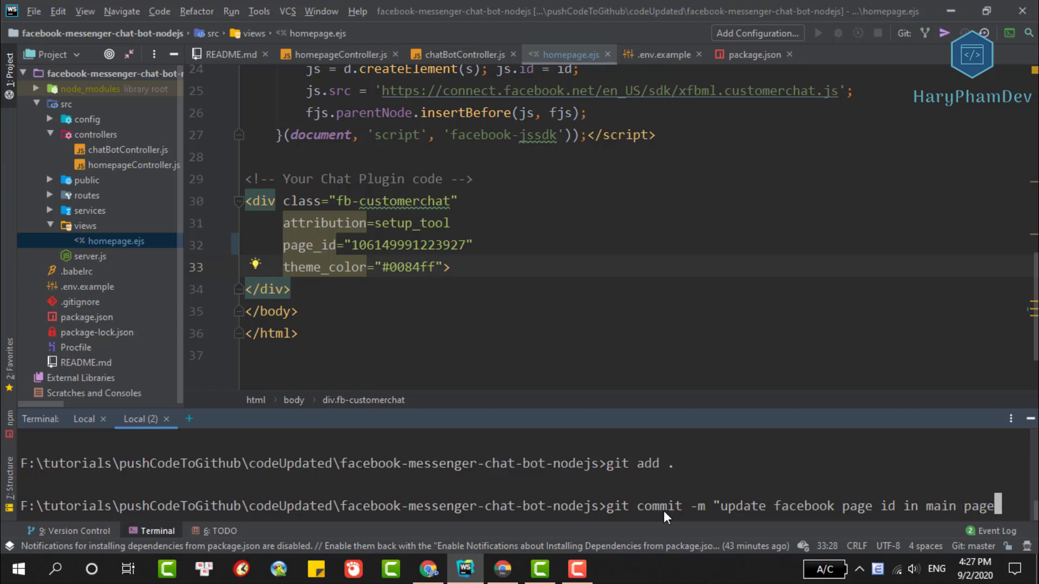
text(")
key(Return)
text(git push heroku master)
key(Return)
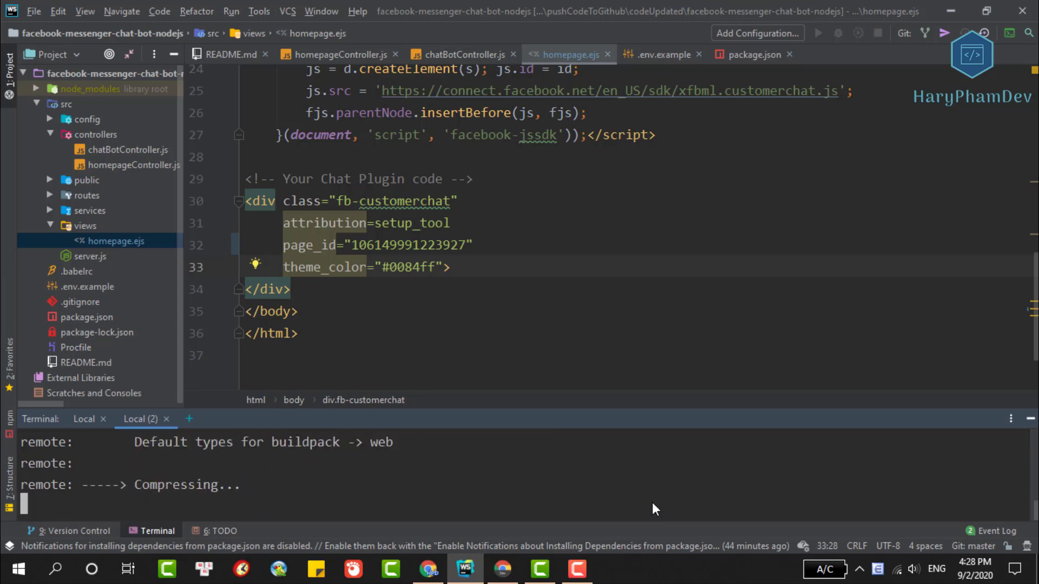
Reload the deployed Home page and view its DevTools Console messages.
click(502, 572)
click(451, 7)
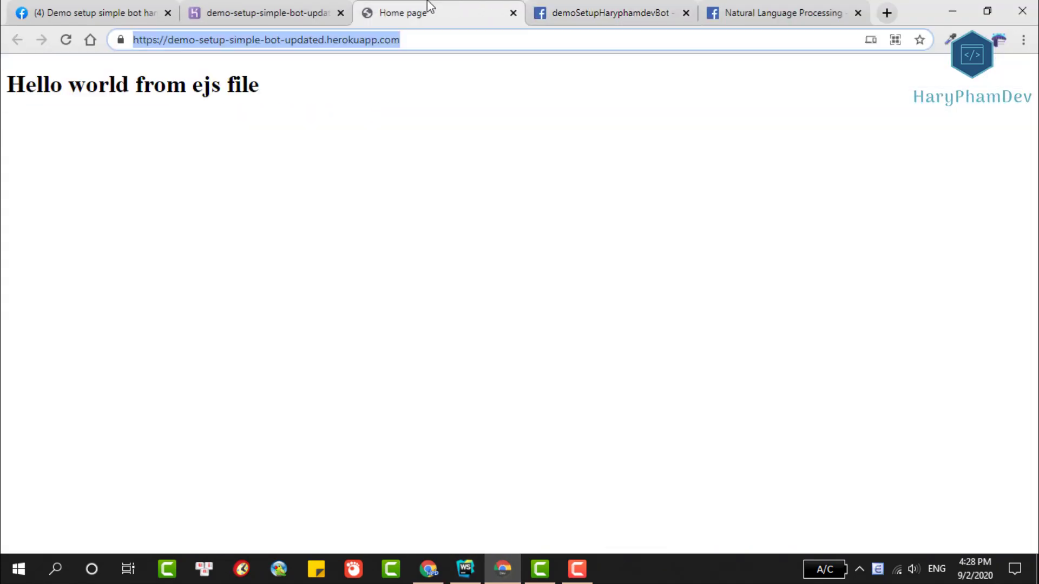
click(67, 39)
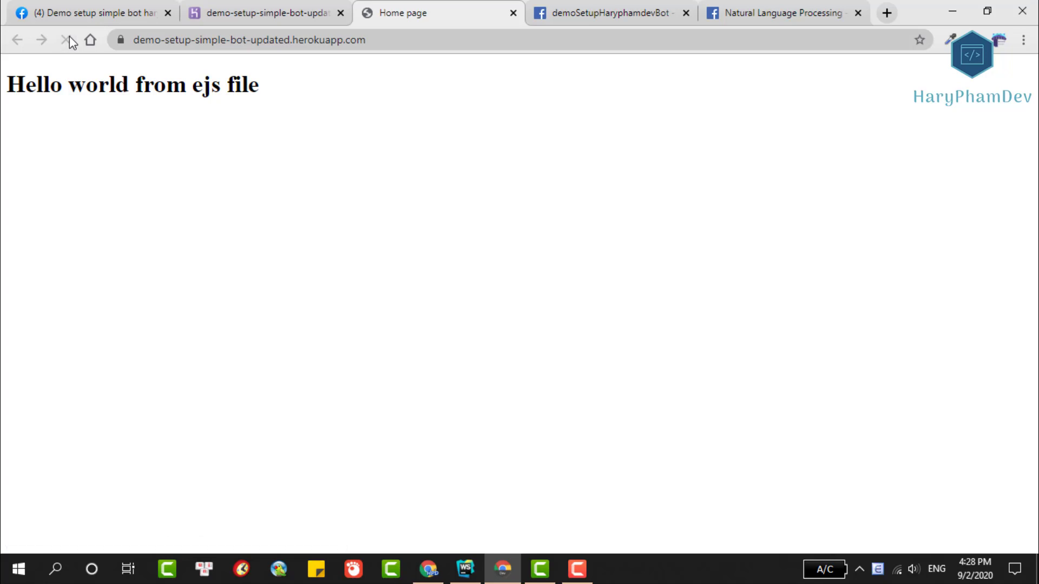
right_click(429, 270)
click(490, 517)
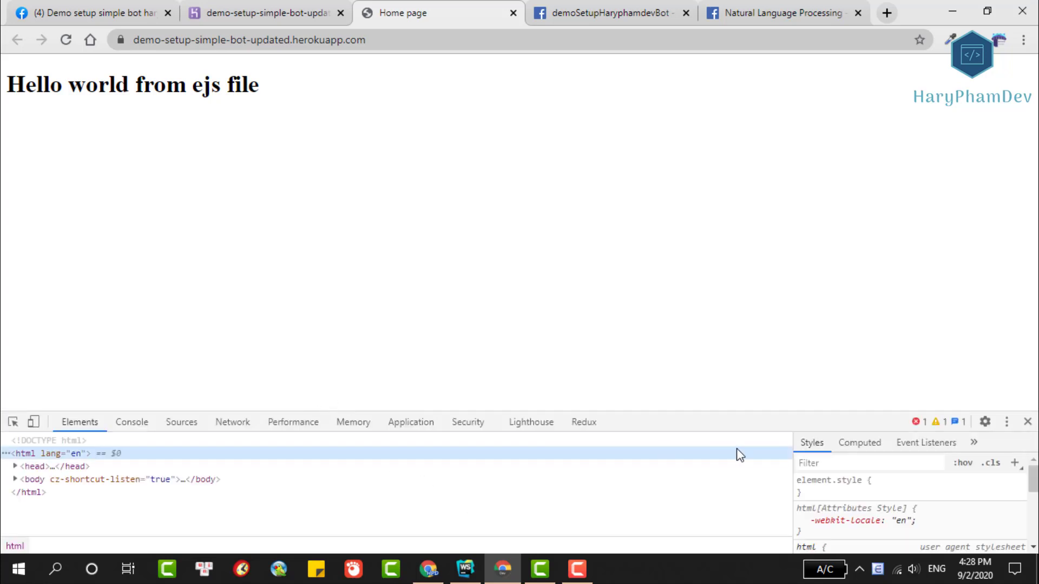
drag(721, 417, 720, 297)
click(131, 302)
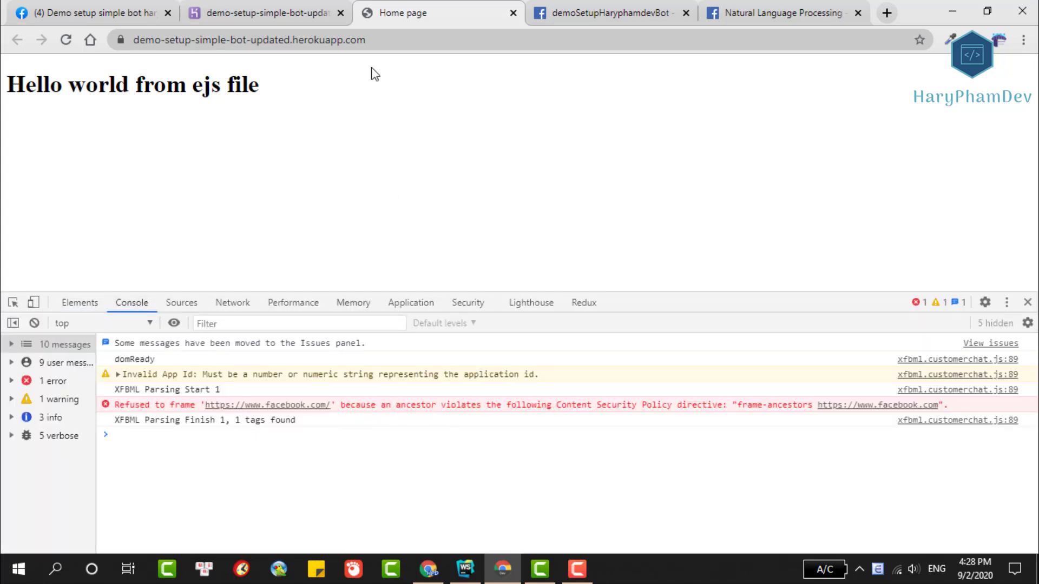
Copy the Heroku homepage's URL from the address bar.
click(279, 37)
right_click(277, 35)
click(327, 145)
Send "hi" and "thanks a lot" to the bot in the Facebook page's Messenger chat.
click(111, 9)
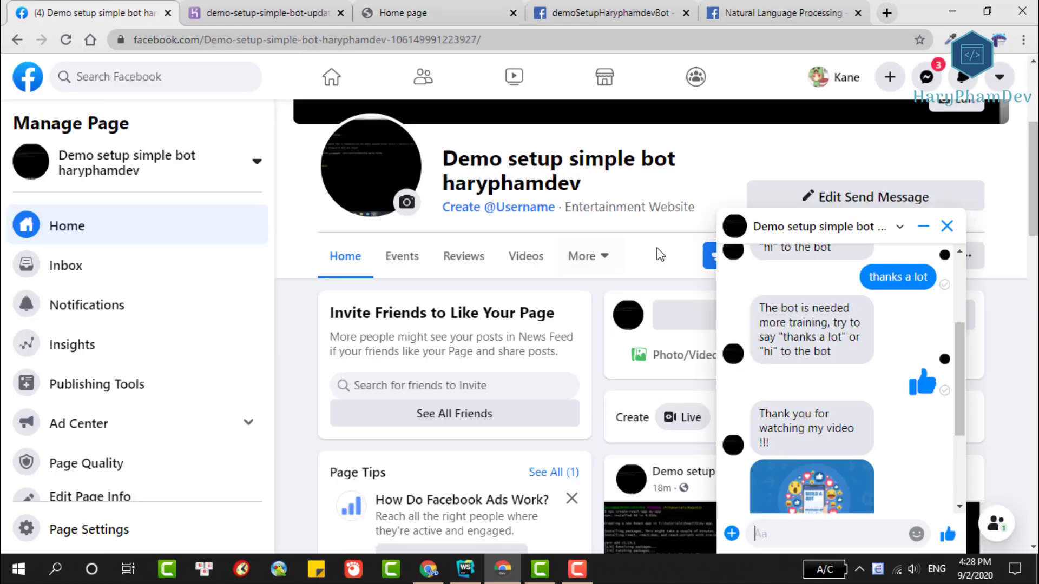
scroll(918, 417, down, 1)
text(hi)
key(Return)
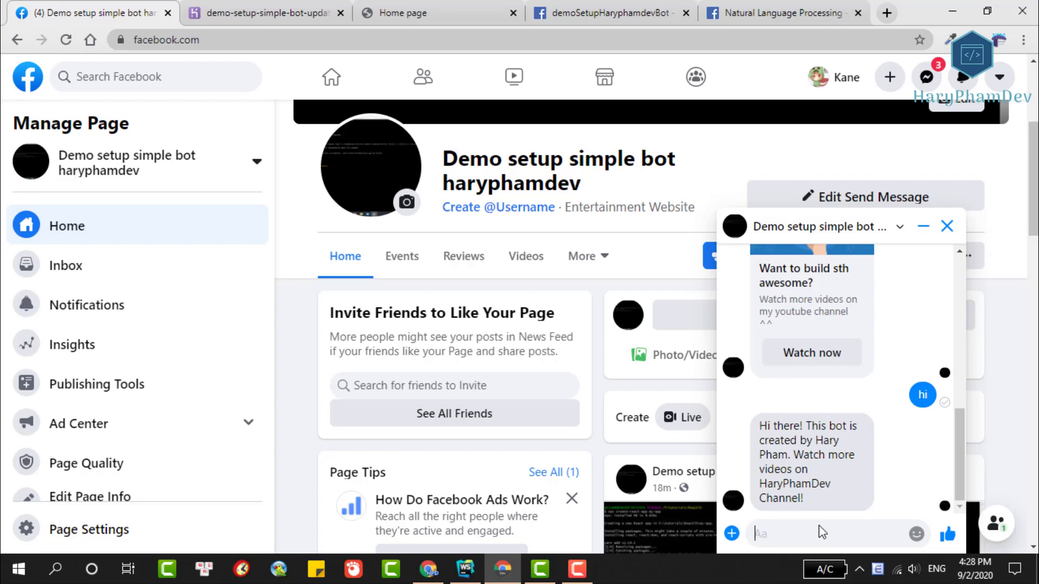
text(thanks )
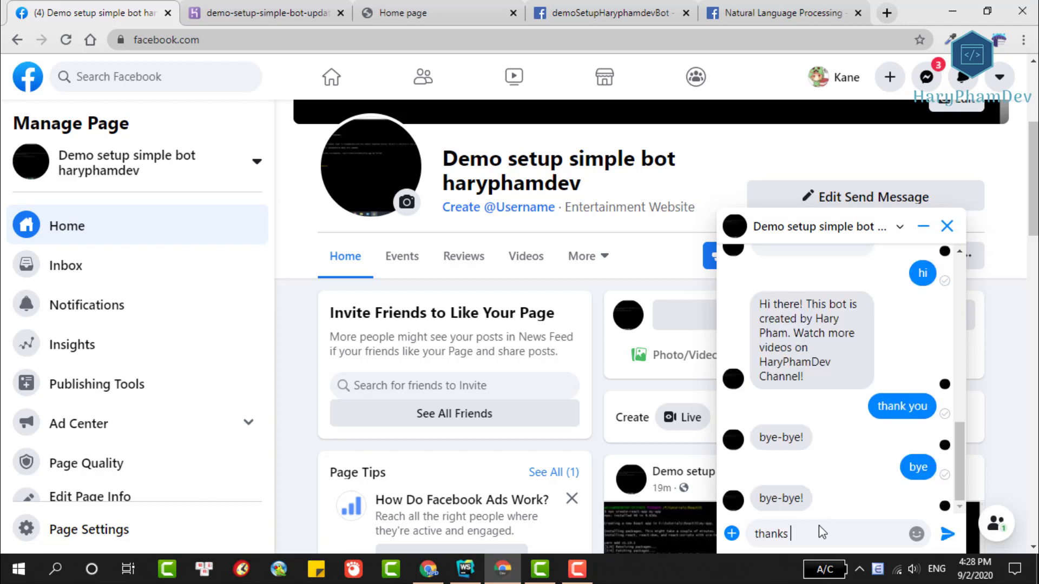
text(a lot)
key(Return)
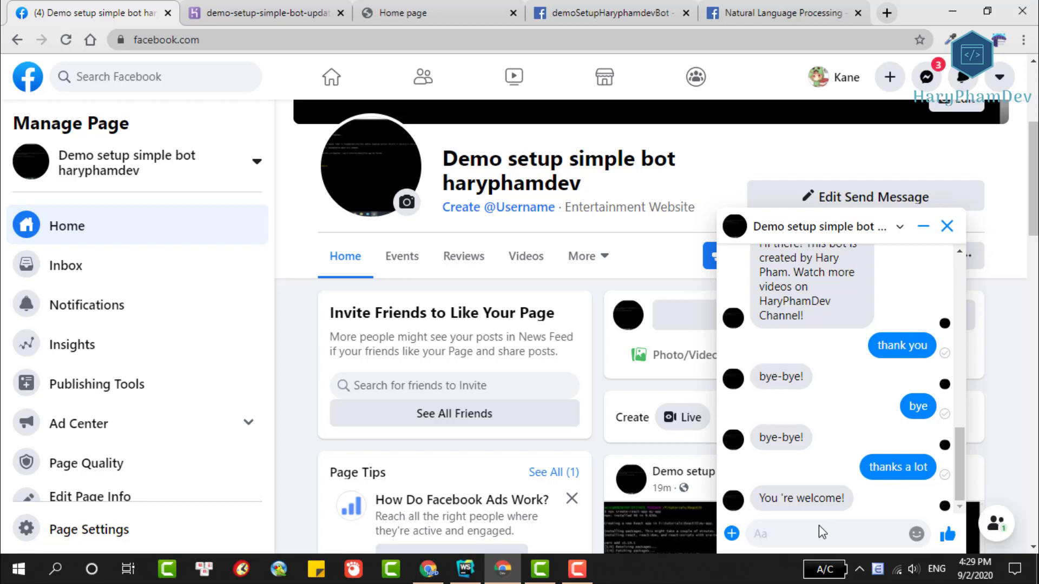
Send "what's up", a gibberish string, "thanks a lot" and "good bye" to the bot.
text(what's up)
key(Return)
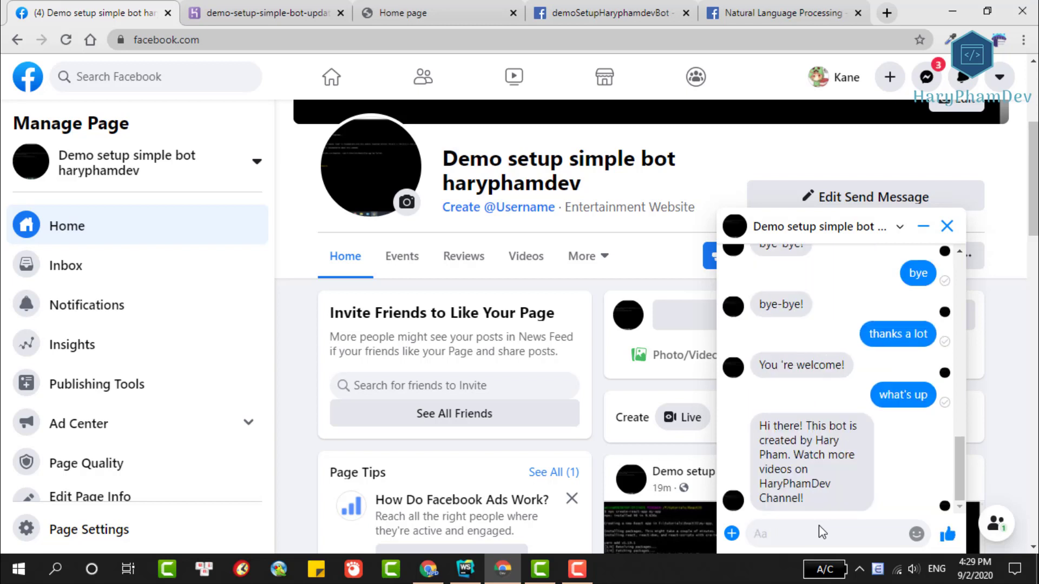
text(adfsasfd asdfasfd)
key(Return)
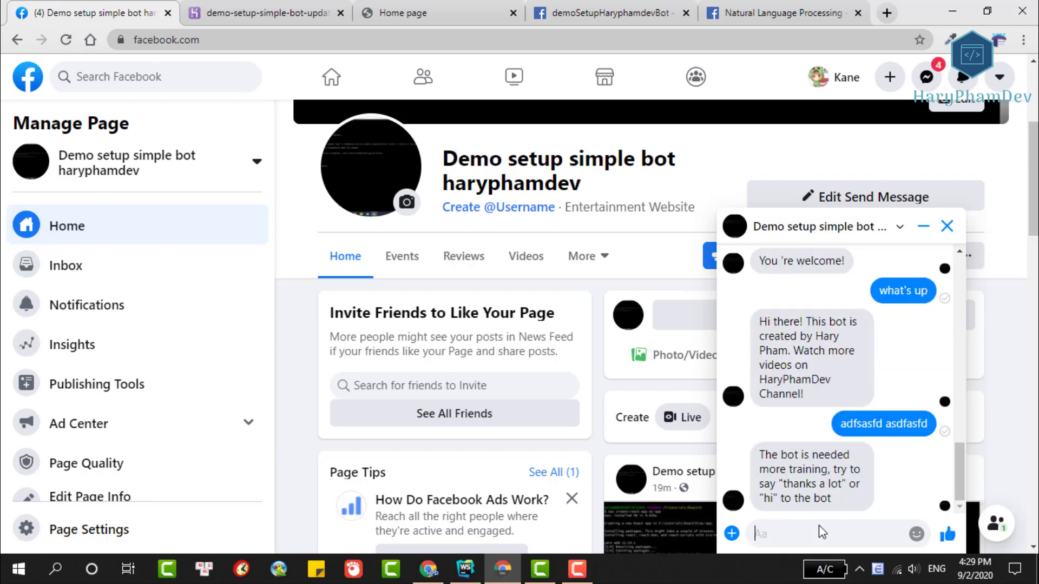
text(thanks a lot)
key(Return)
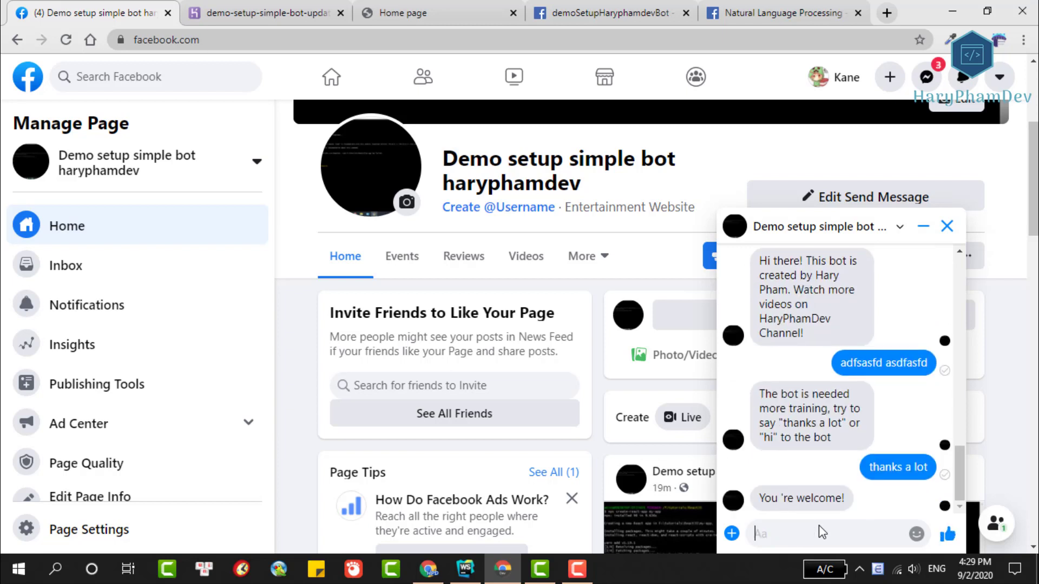
text(good bye)
key(Return)
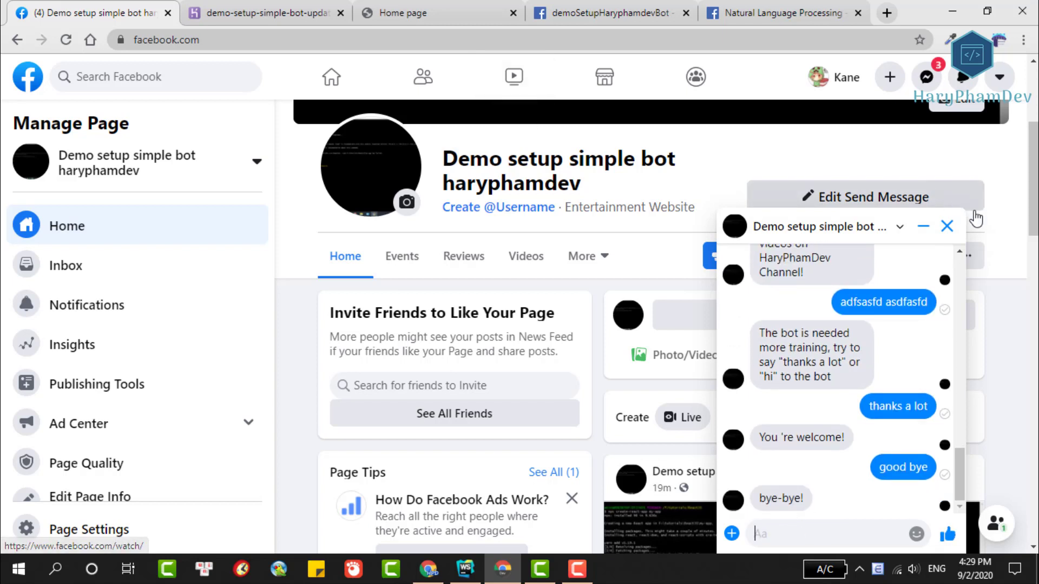
Paste the herokuapp URL into Page Settings > Advanced Messaging's Whitelisted Domains and save.
click(923, 226)
scroll(118, 290, down, 1)
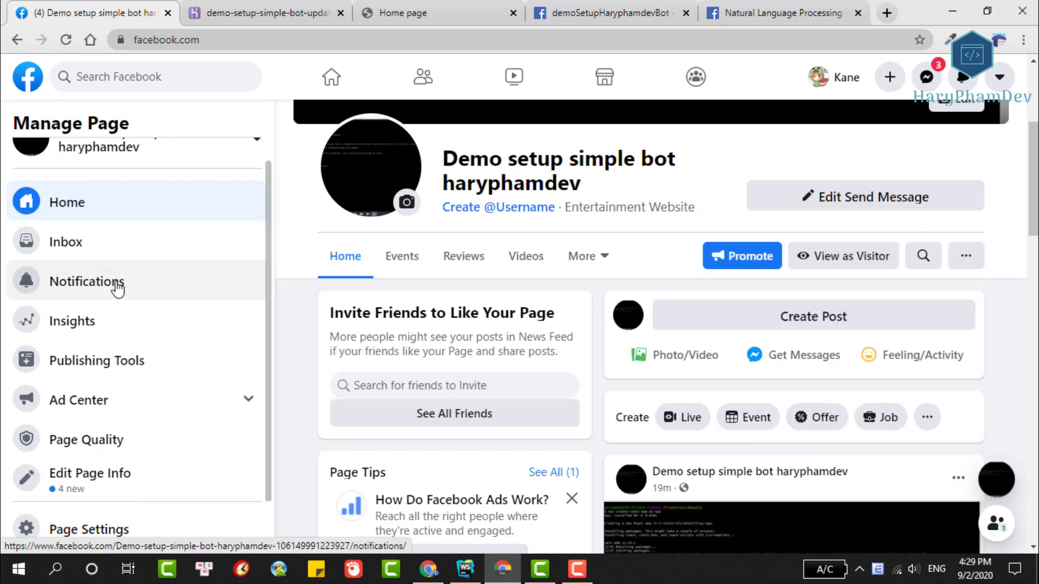
click(21, 533)
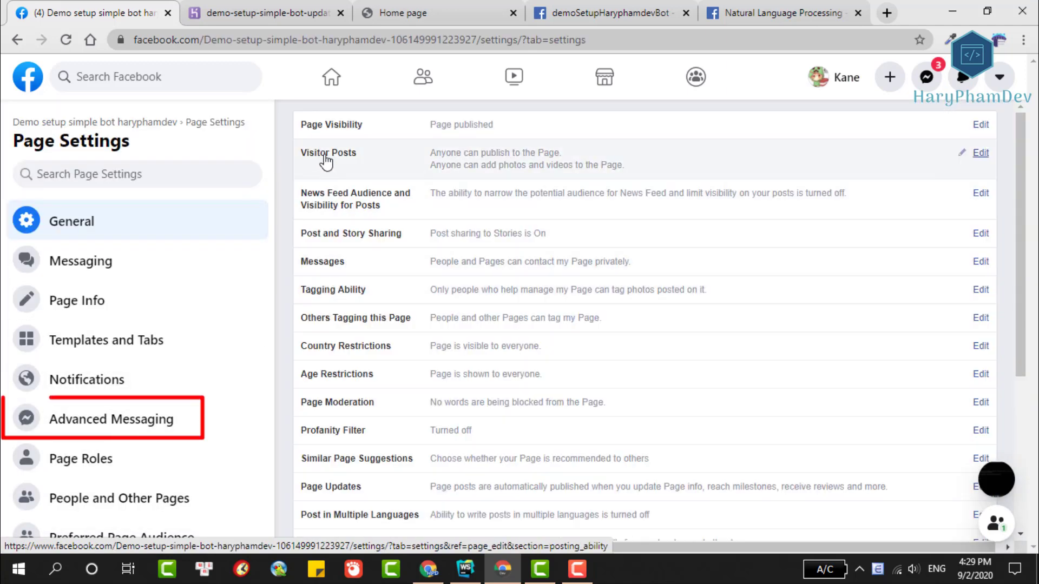
scroll(285, 149, down, 1)
click(109, 420)
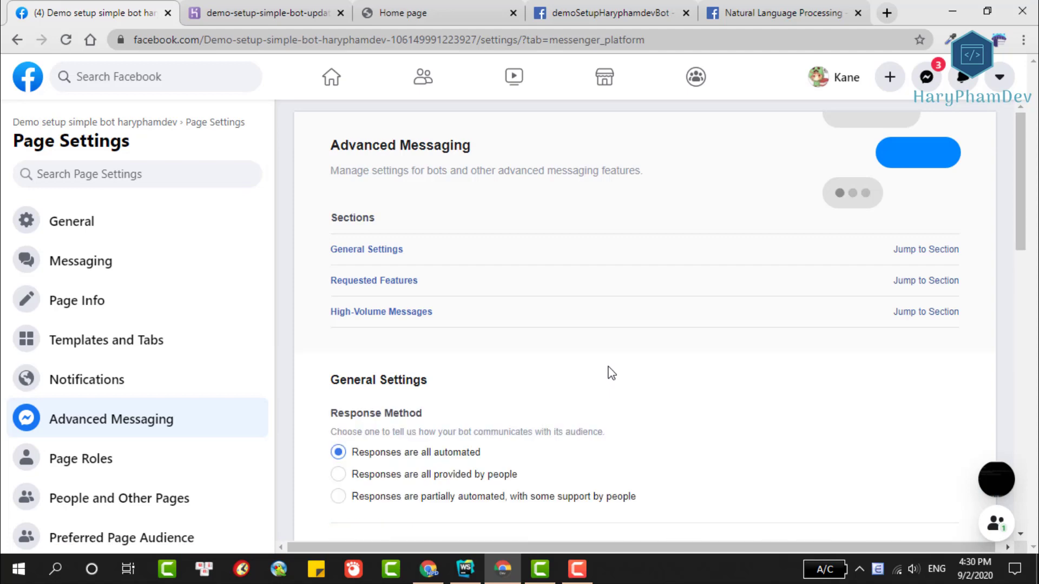
scroll(687, 339, down, 9)
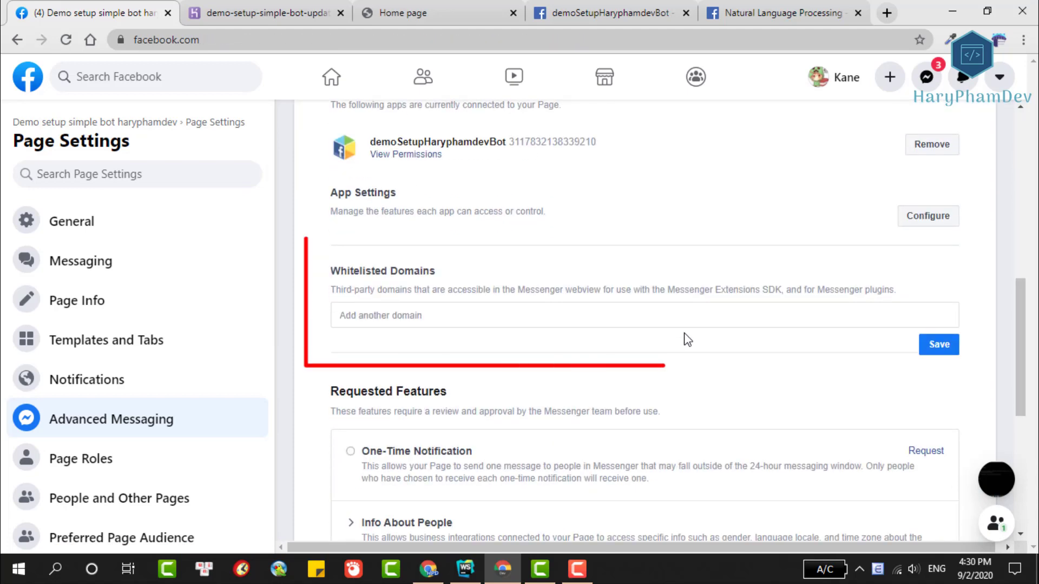
click(416, 317)
key(ctrl+v)
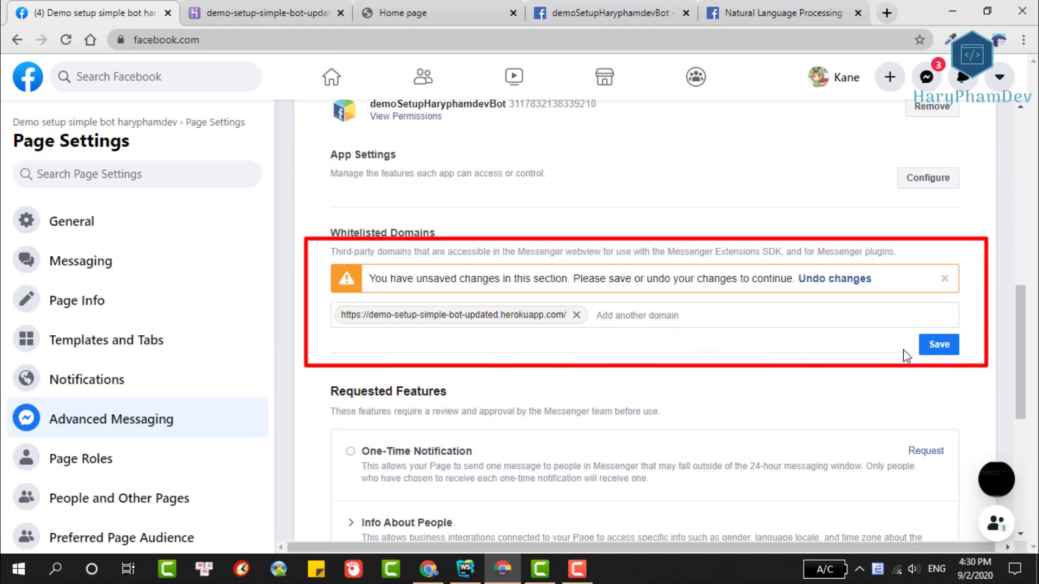
click(934, 349)
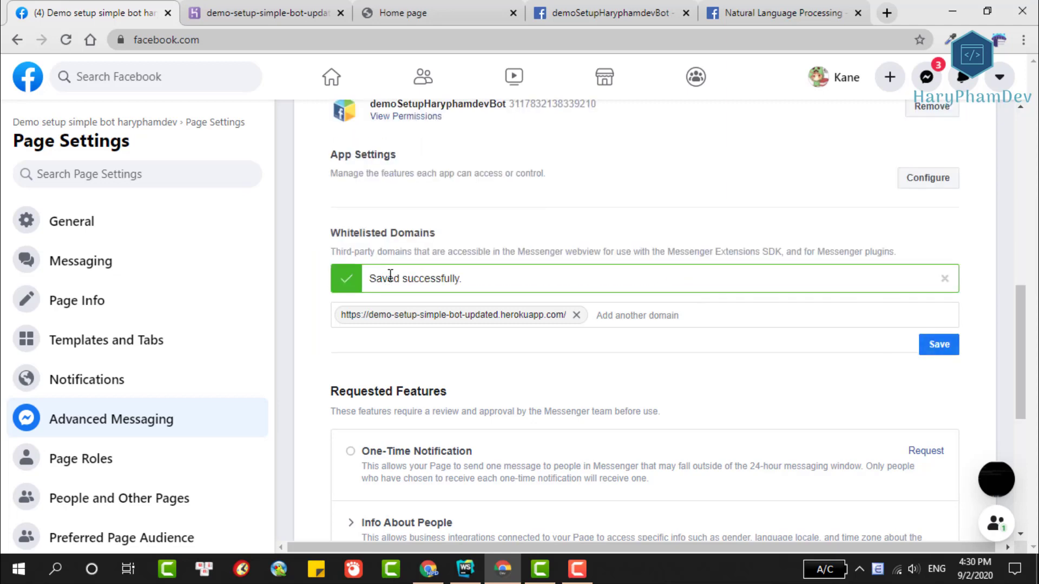
Reload the Heroku Home page, close DevTools and continue into the chat plugin.
click(421, 6)
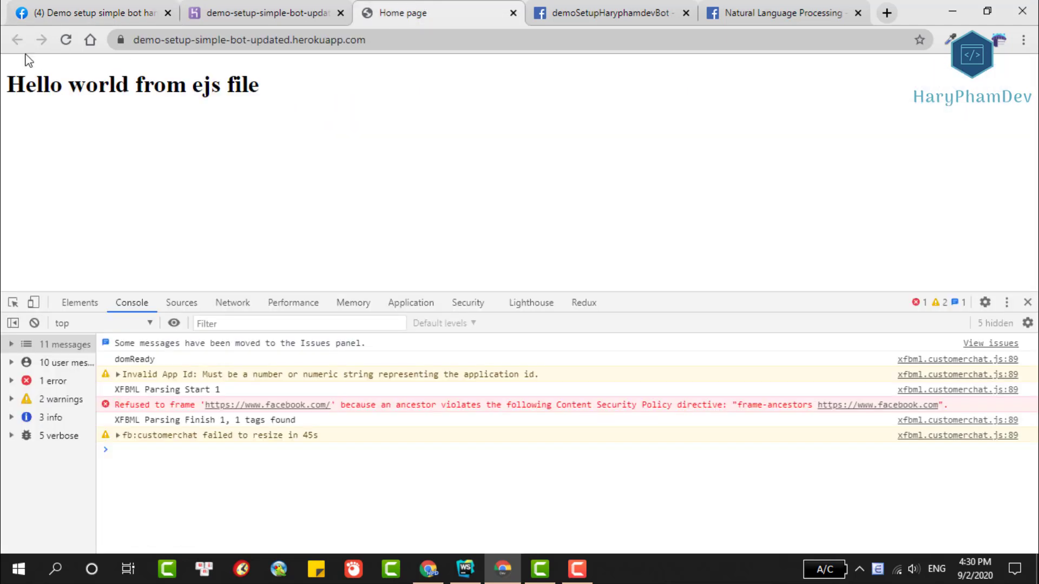
click(66, 40)
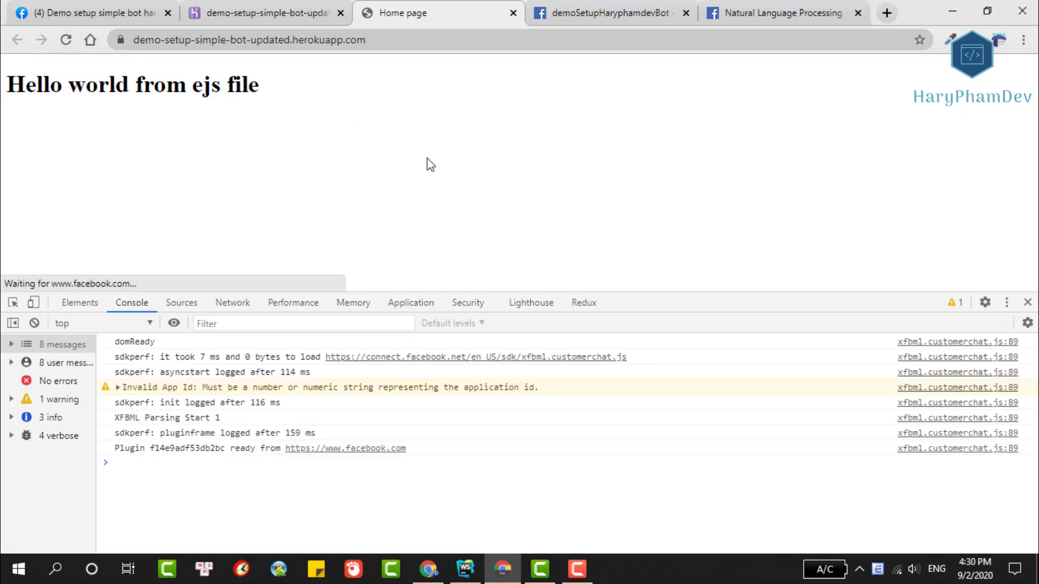
click(1028, 302)
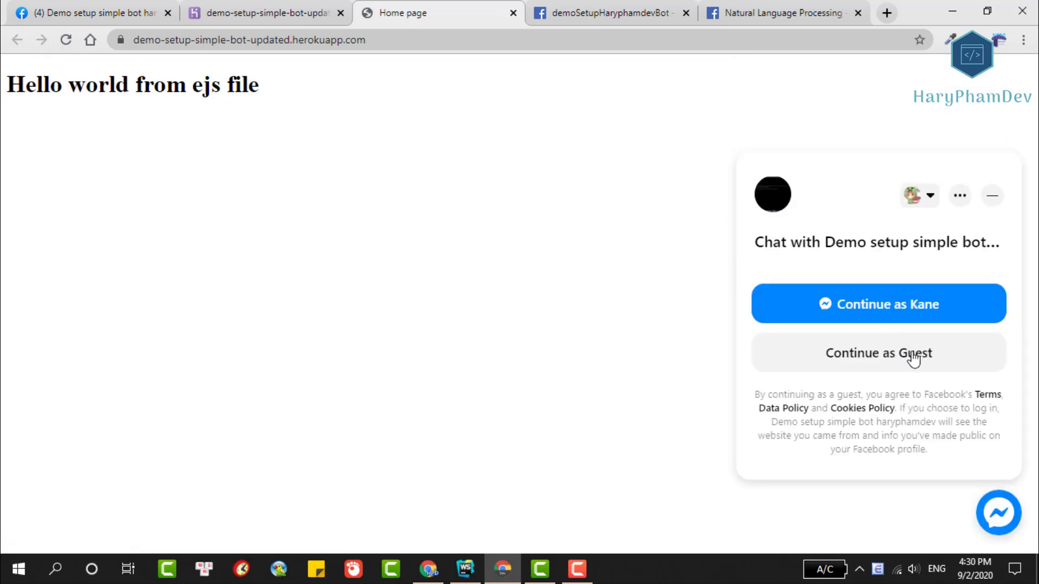
click(899, 309)
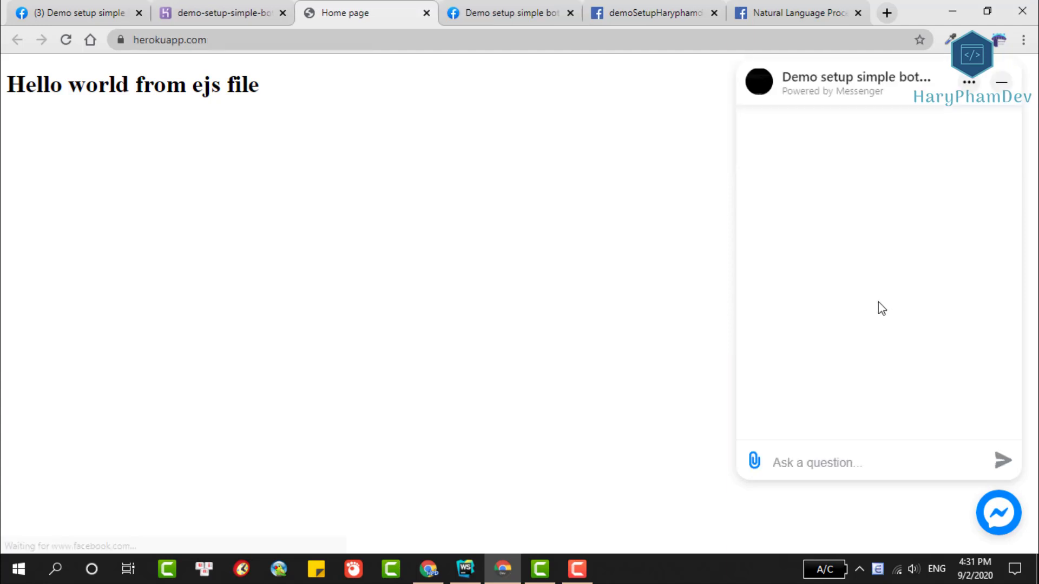
Send hi, what's up and bla bla in the homepage chat, then type "thanks a lot".
click(823, 462)
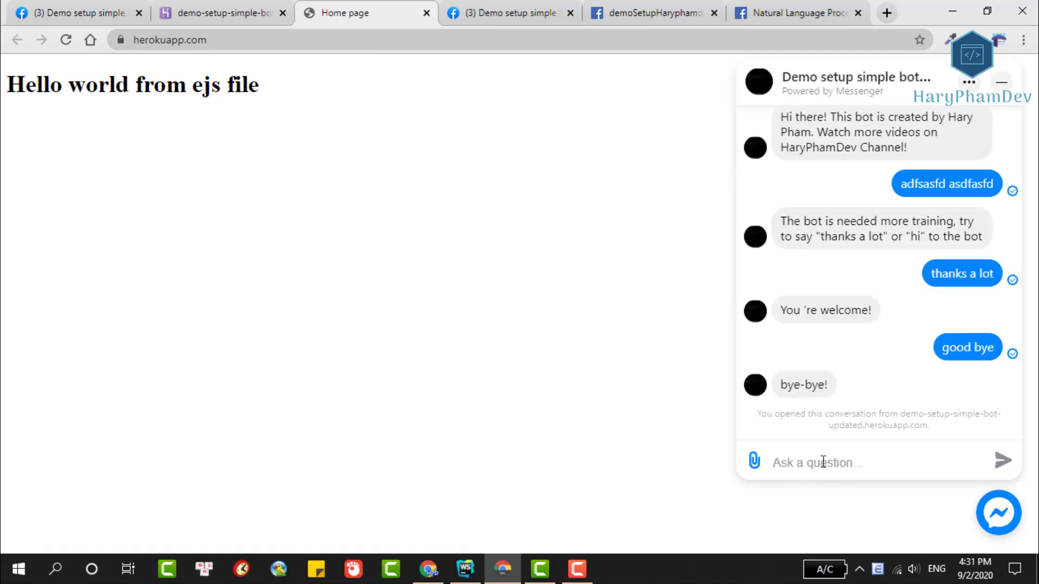
text(hi)
key(Return)
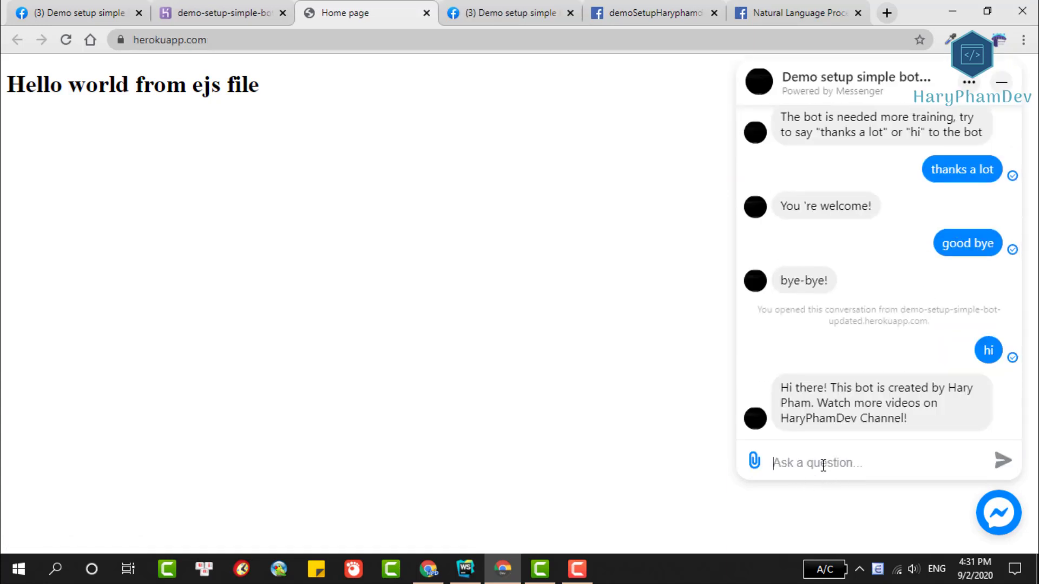
text(what's up)
key(Return)
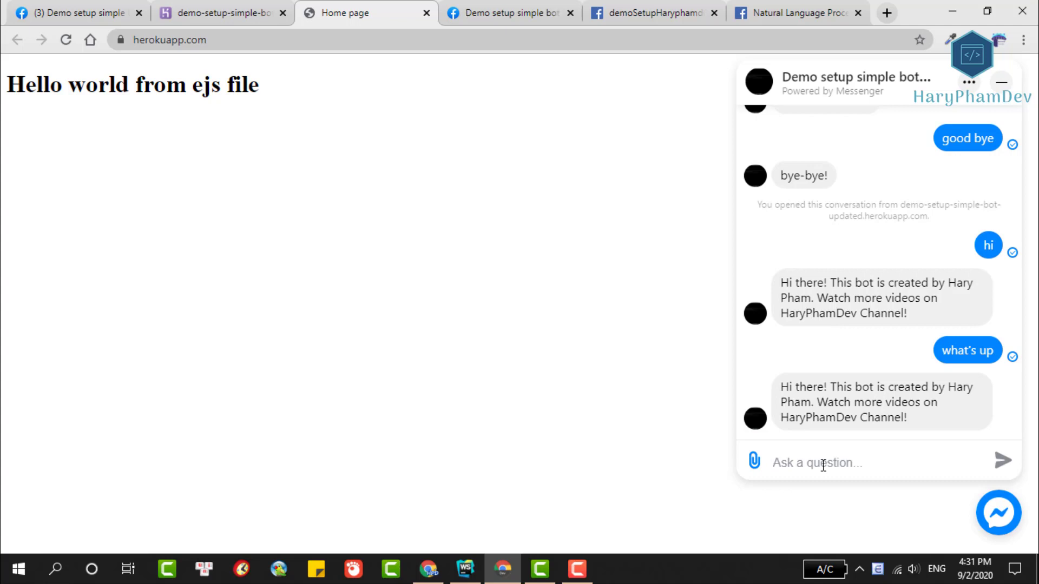
text(bla bla)
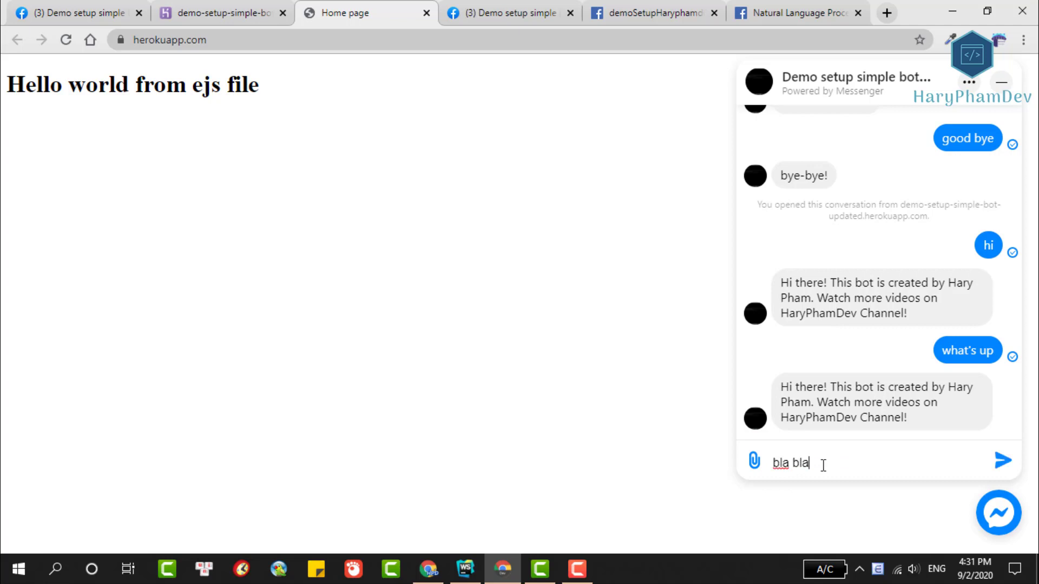
key(Return)
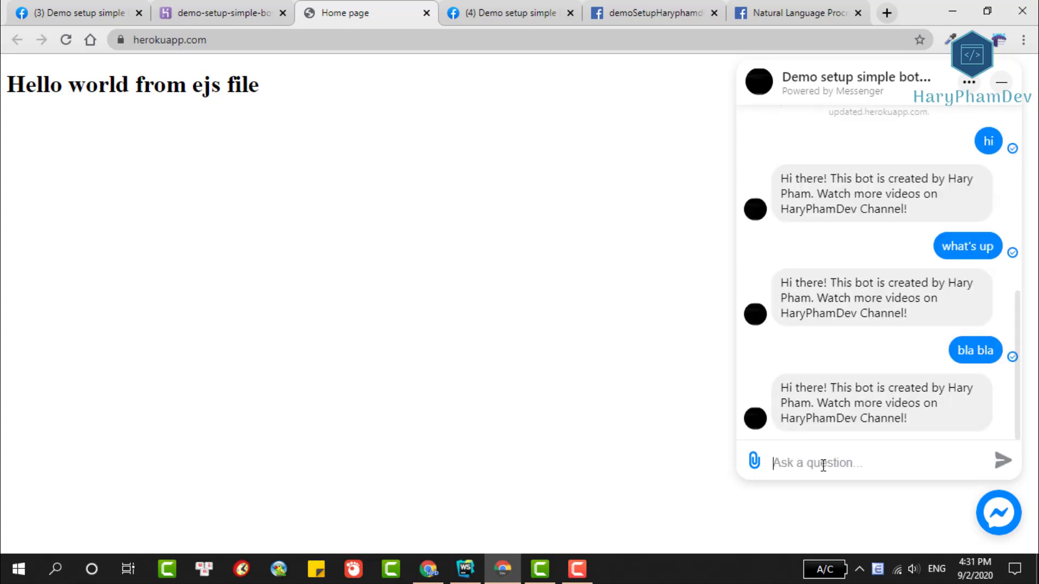
text(thanks a)
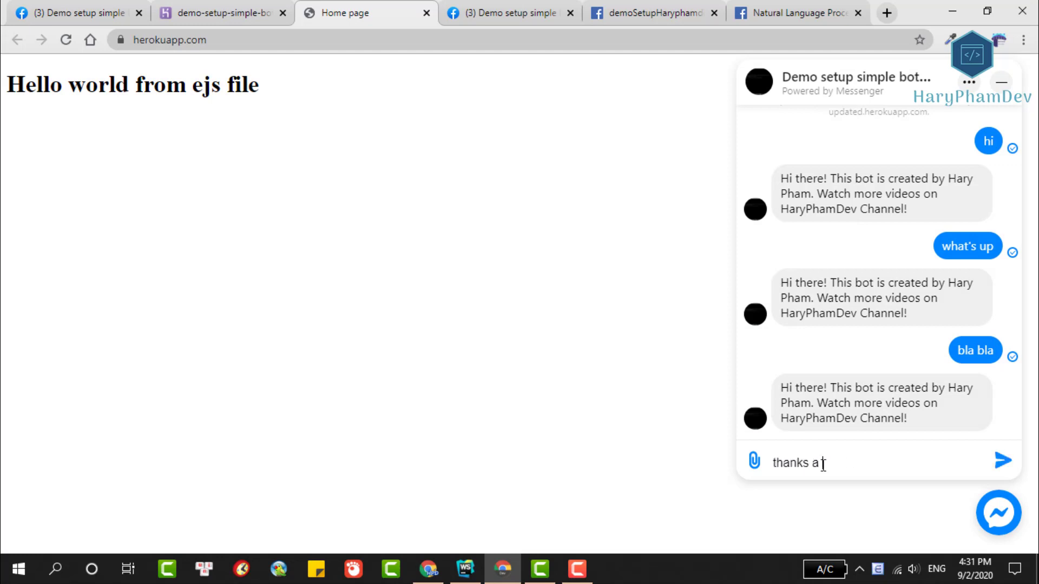